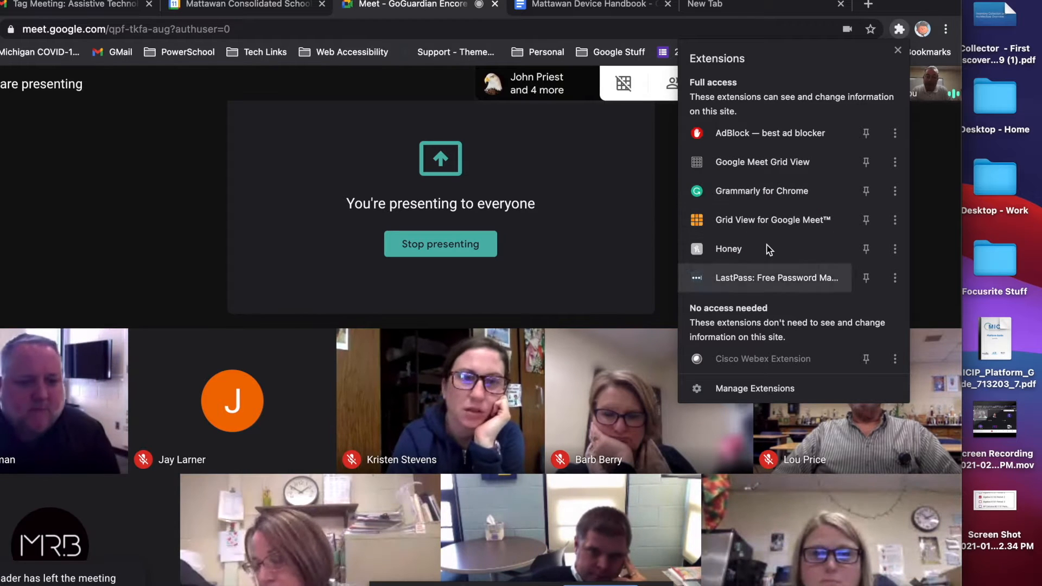
Step: View the browser's extensions management page and the desktop image Student Monitored Dot.png, closing both when finished
left_click(760, 392)
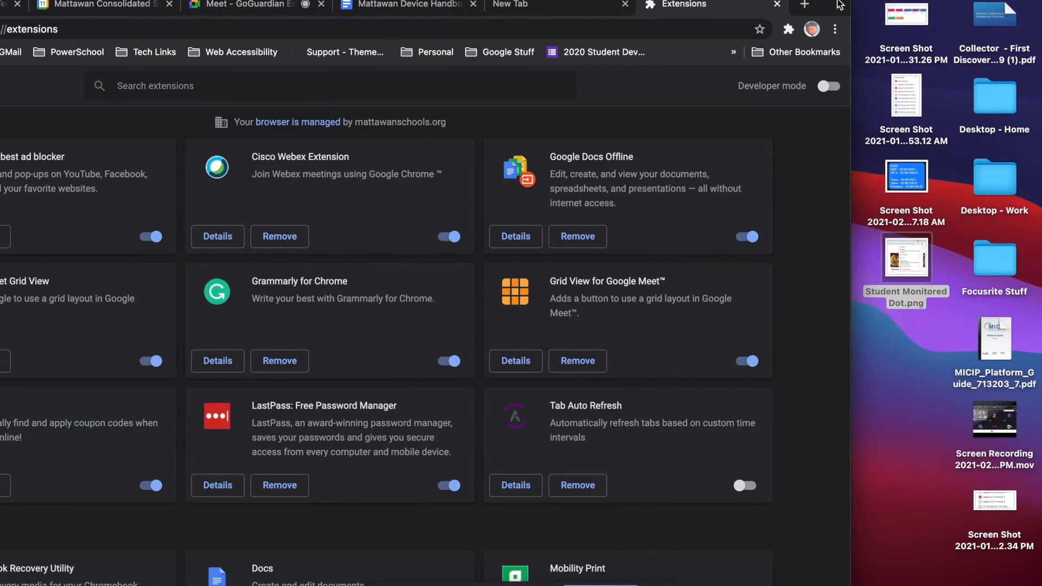
left_click(906, 255)
double_click(906, 255)
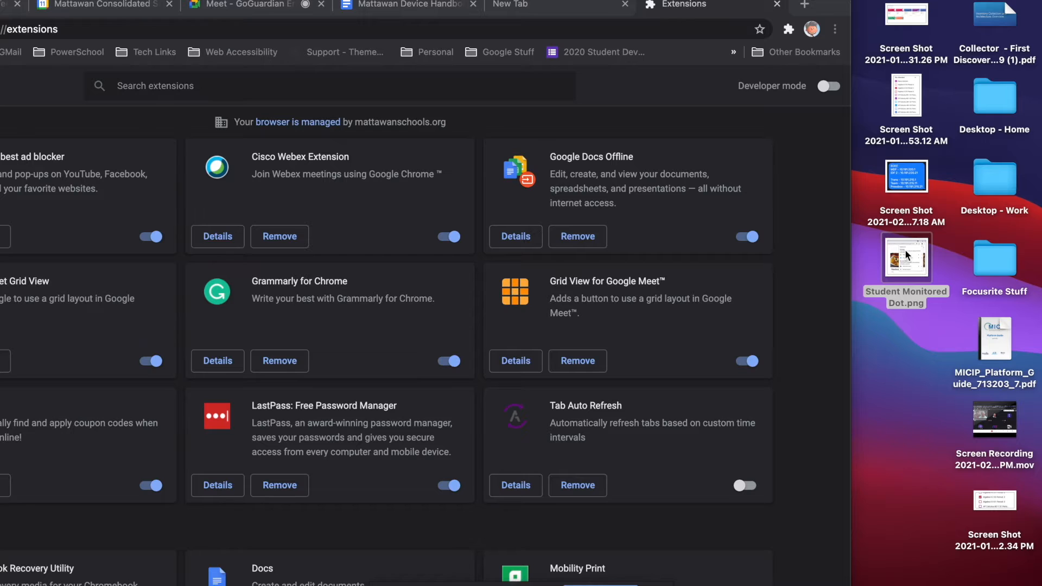
left_click_drag(193, 8, 449, 12)
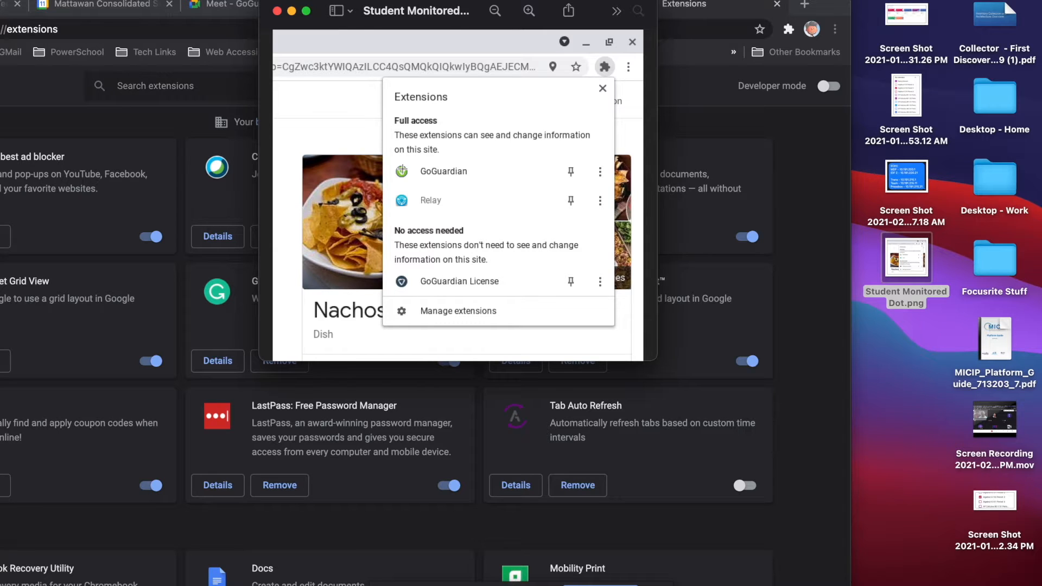
left_click(291, 11)
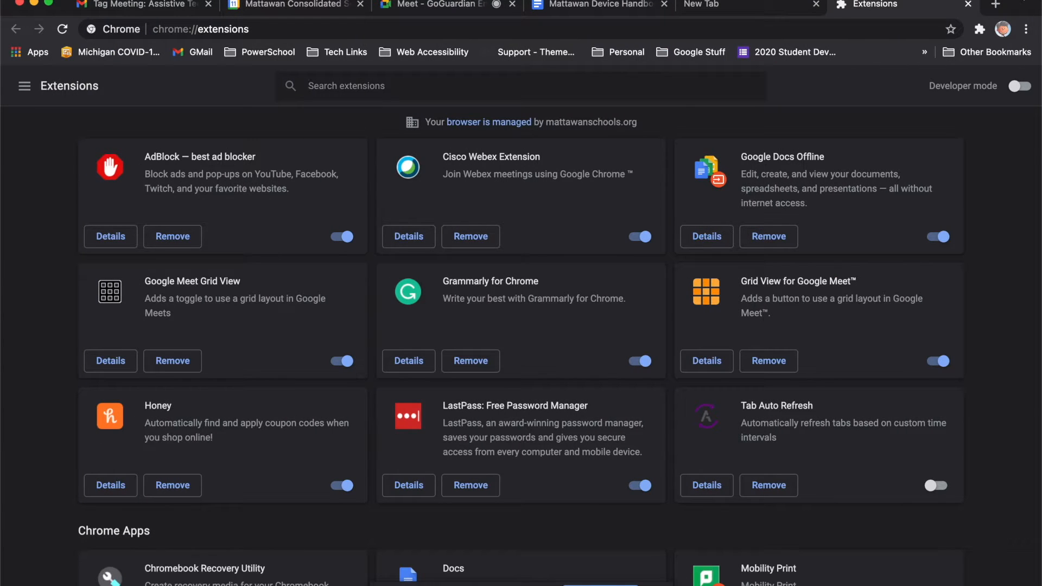
left_click(968, 4)
Step: Go to goguardian.com and sign in to GoGuardian with the teacher's school Google account
left_click(829, 15)
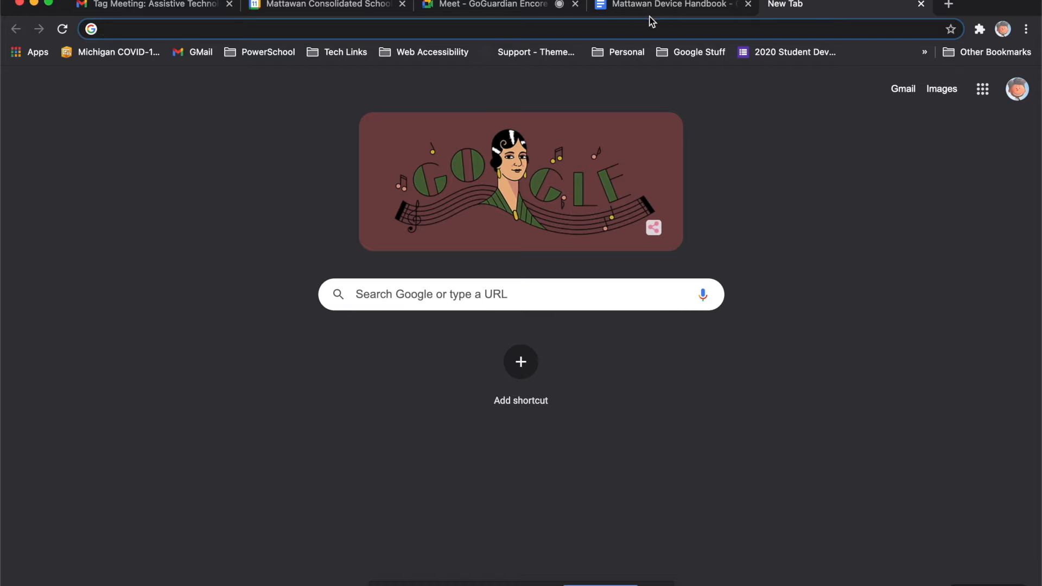
left_click(595, 31)
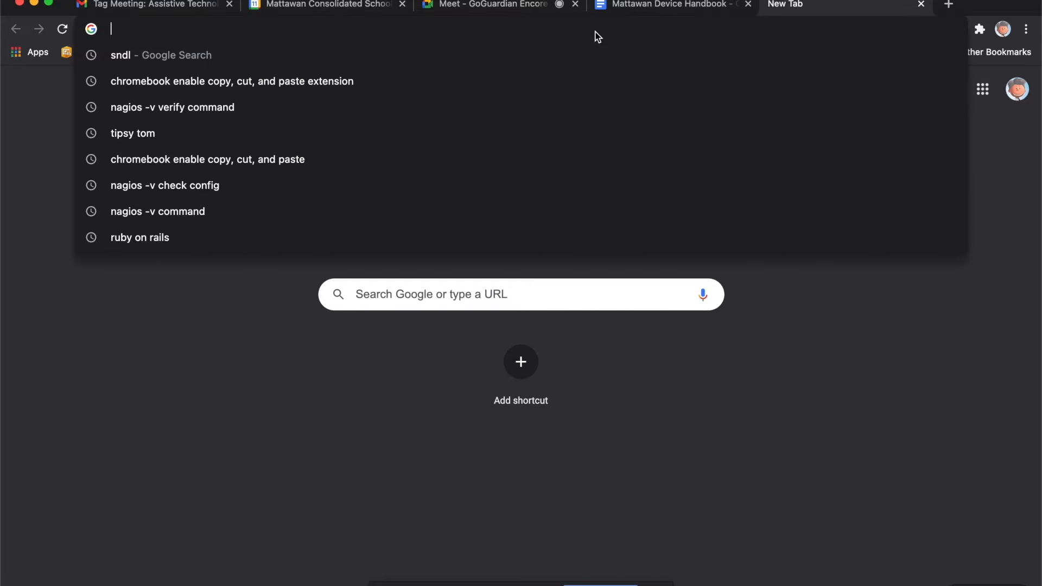
type("go")
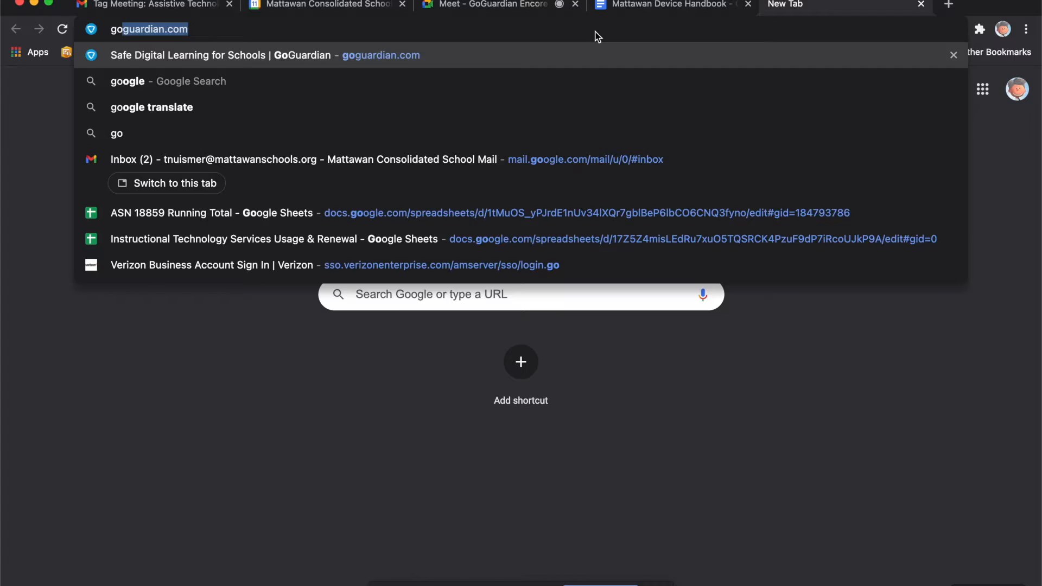
key("Return")
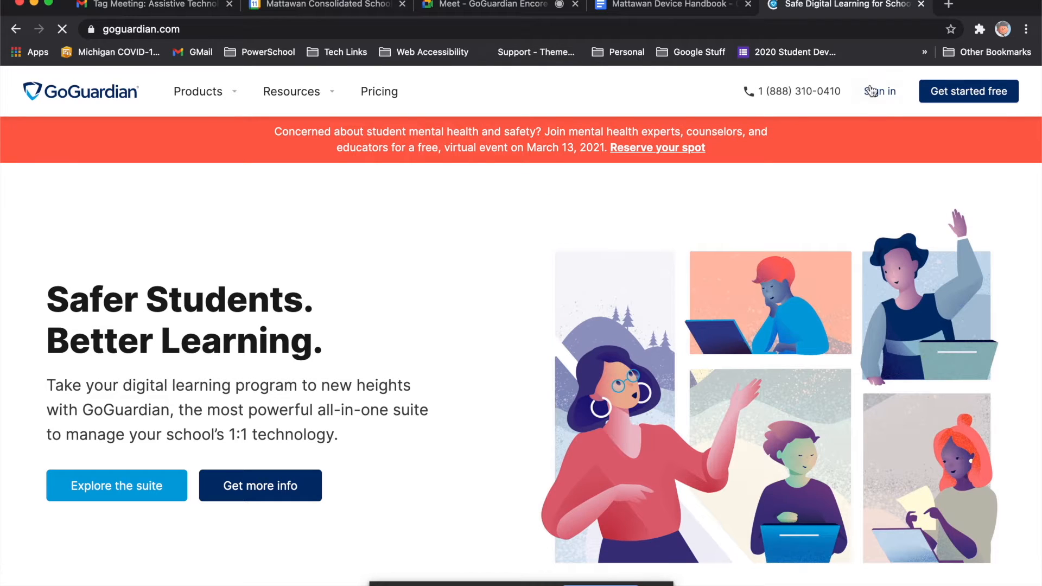
left_click(885, 98)
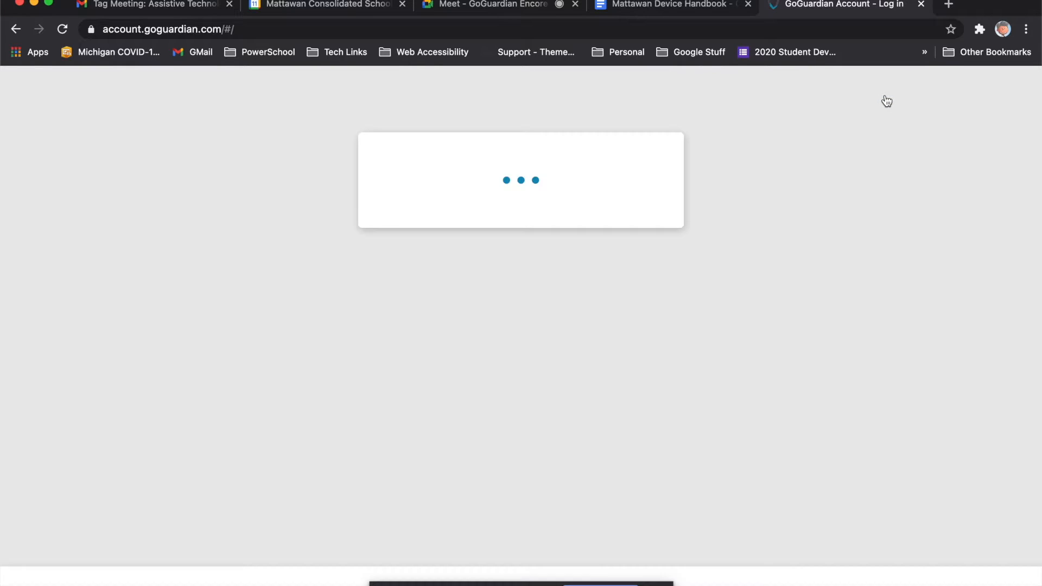
left_click(536, 421)
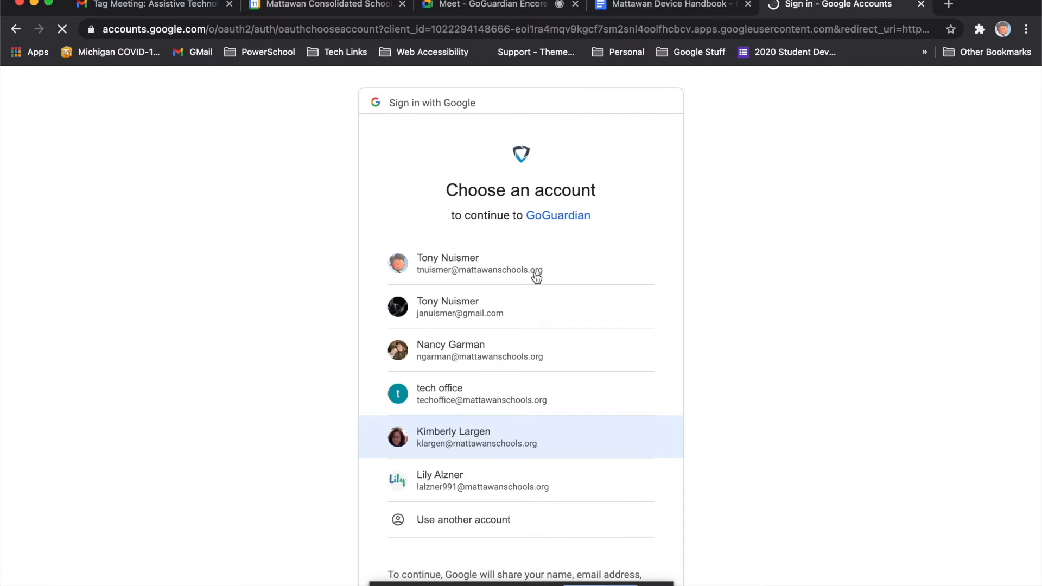
left_click(476, 260)
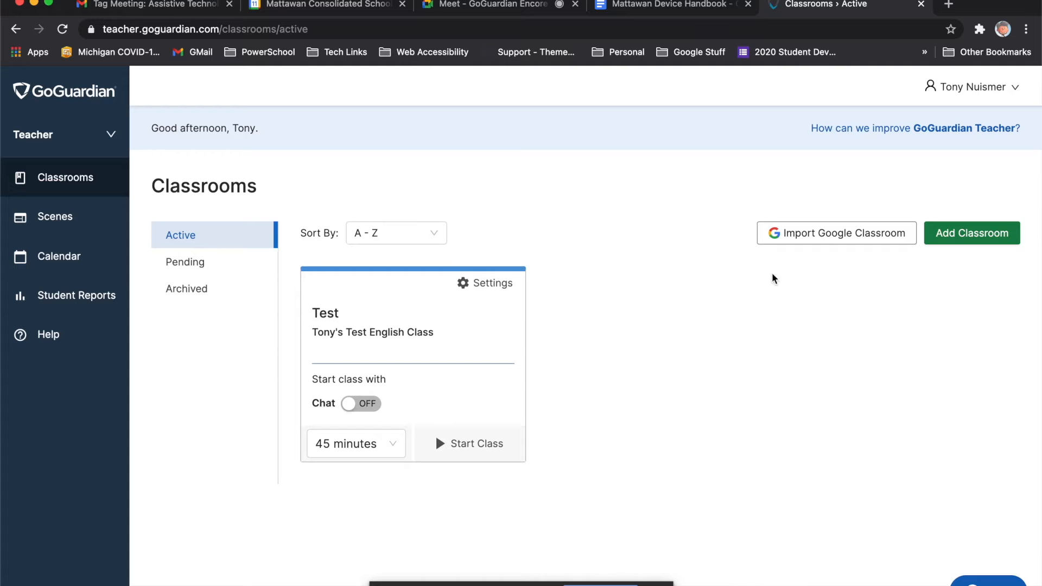
Step: View the Google Classroom import options and leave without importing a classroom
left_click(844, 239)
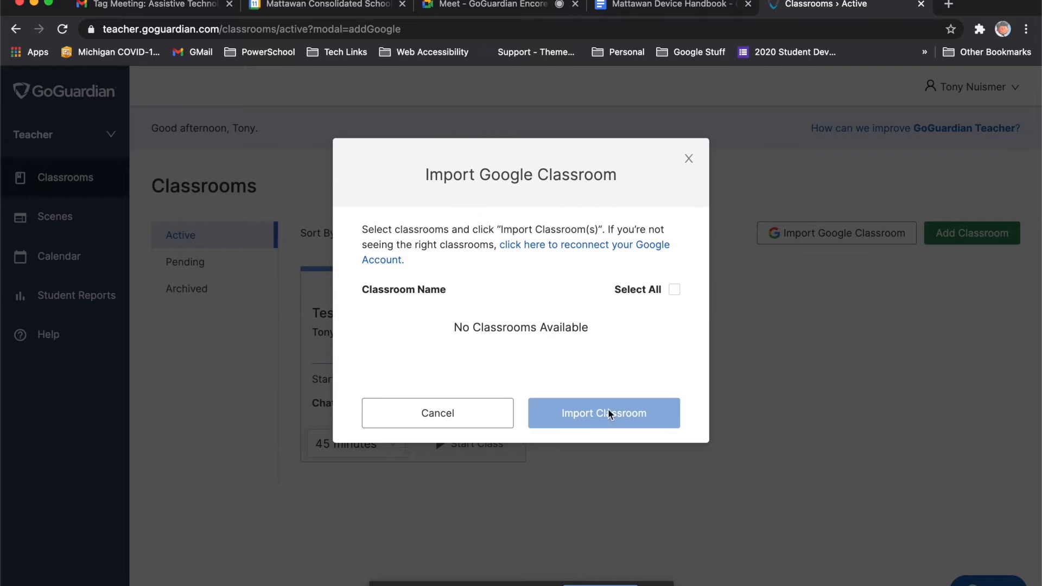
left_click(689, 158)
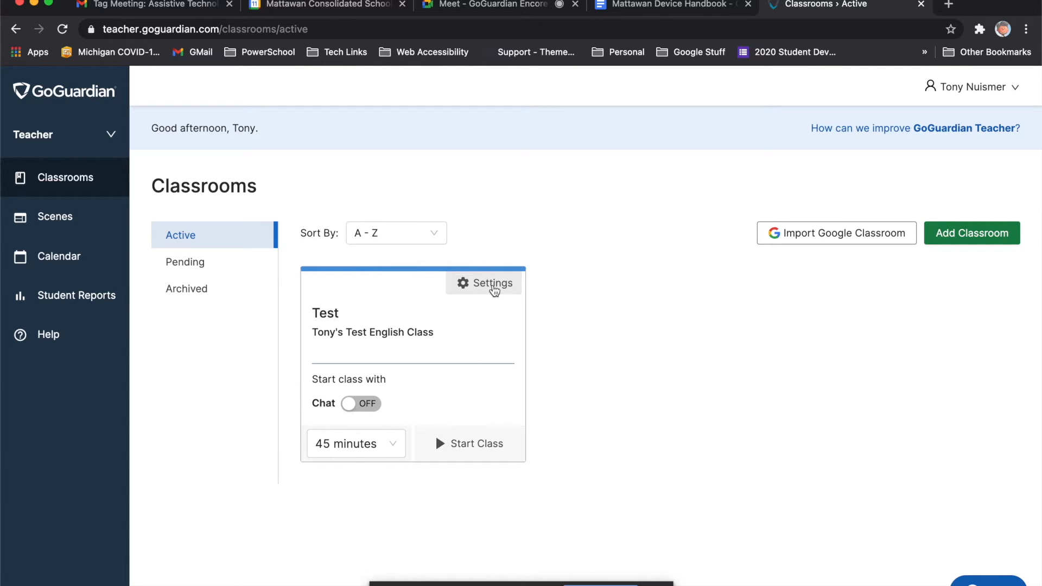
Step: Try adding a co-teacher to the Test classroom by searching for the teacher's name and viewing the classroom roles
left_click(492, 291)
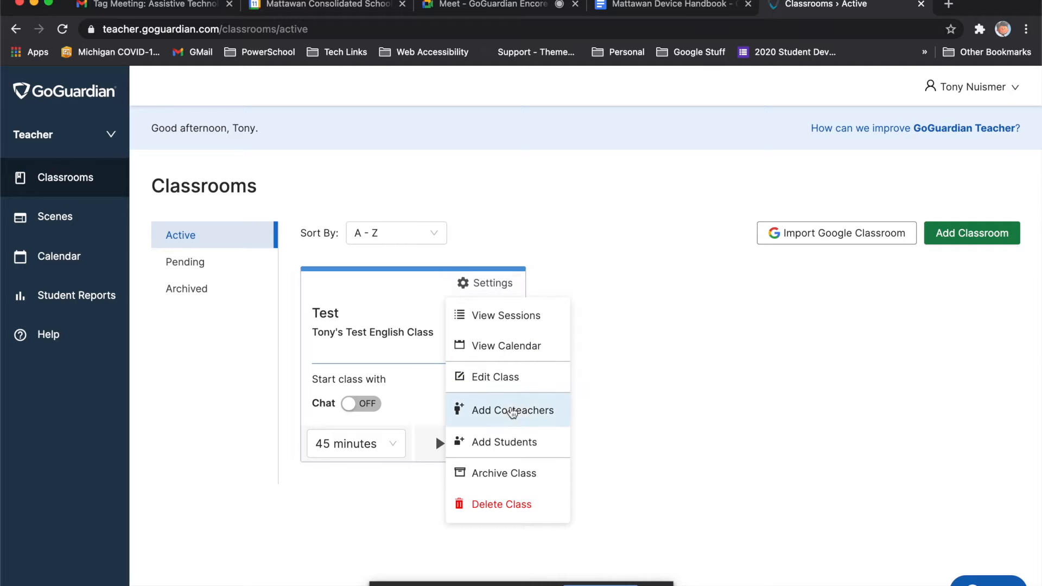
left_click(541, 414)
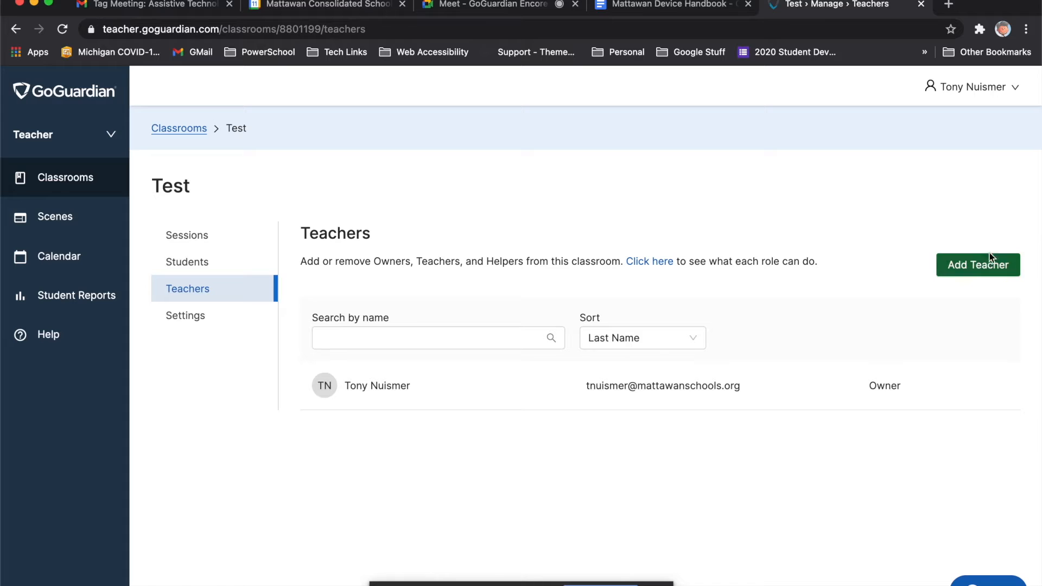
left_click(1000, 270)
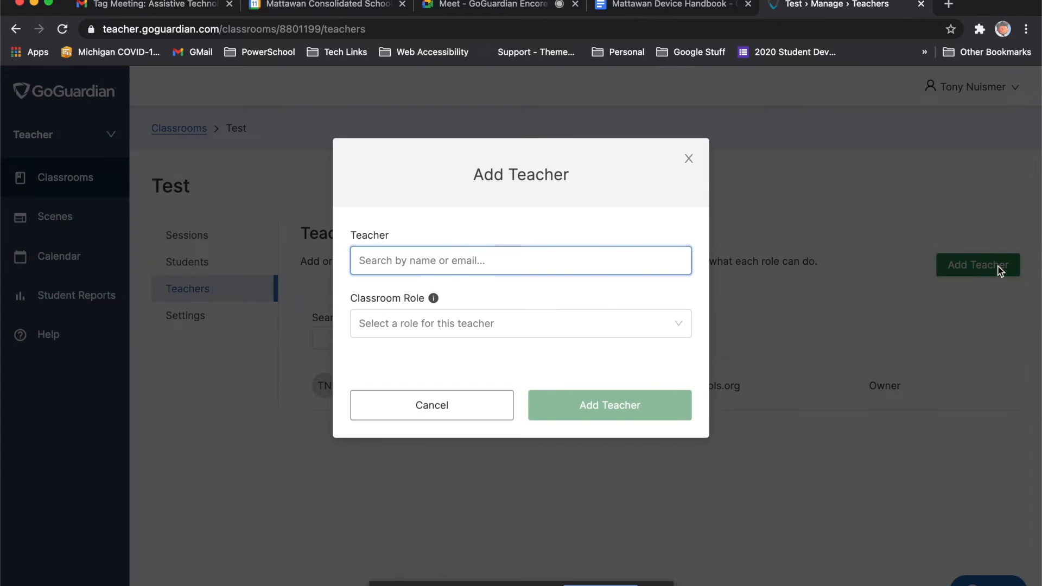
left_click(552, 258)
type("ng")
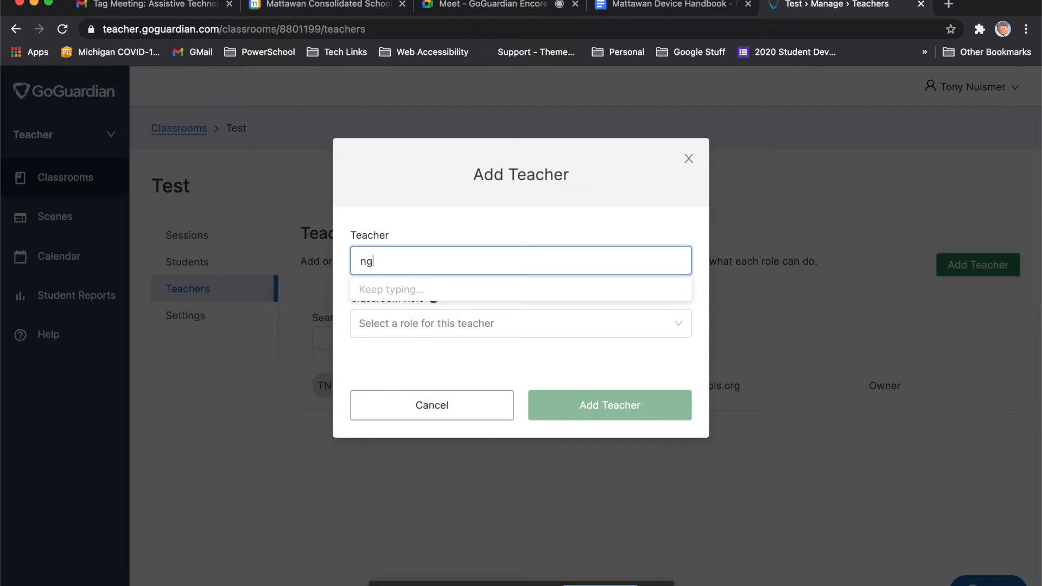
type("o")
left_click(456, 288)
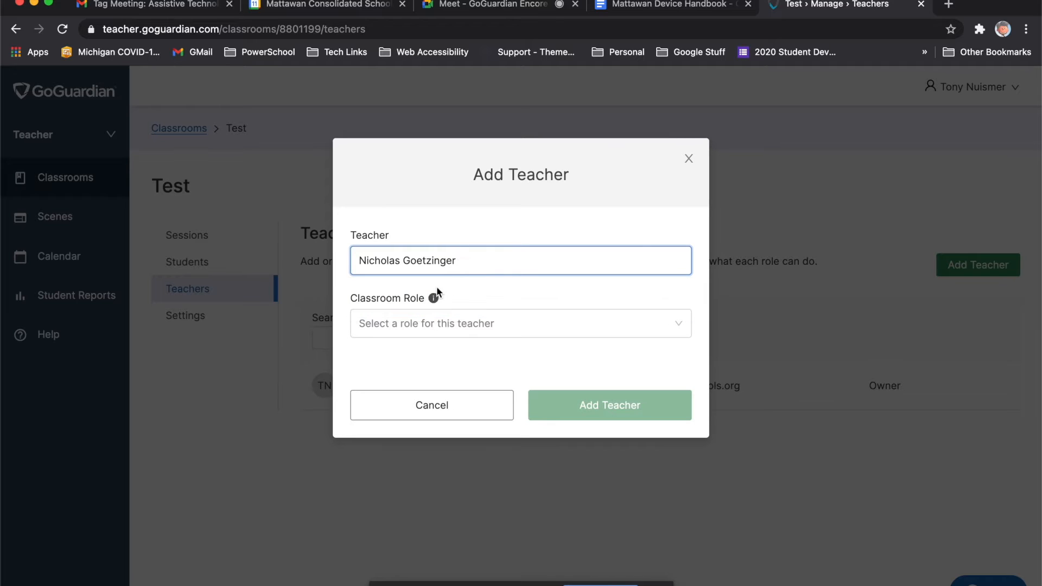
left_click(505, 327)
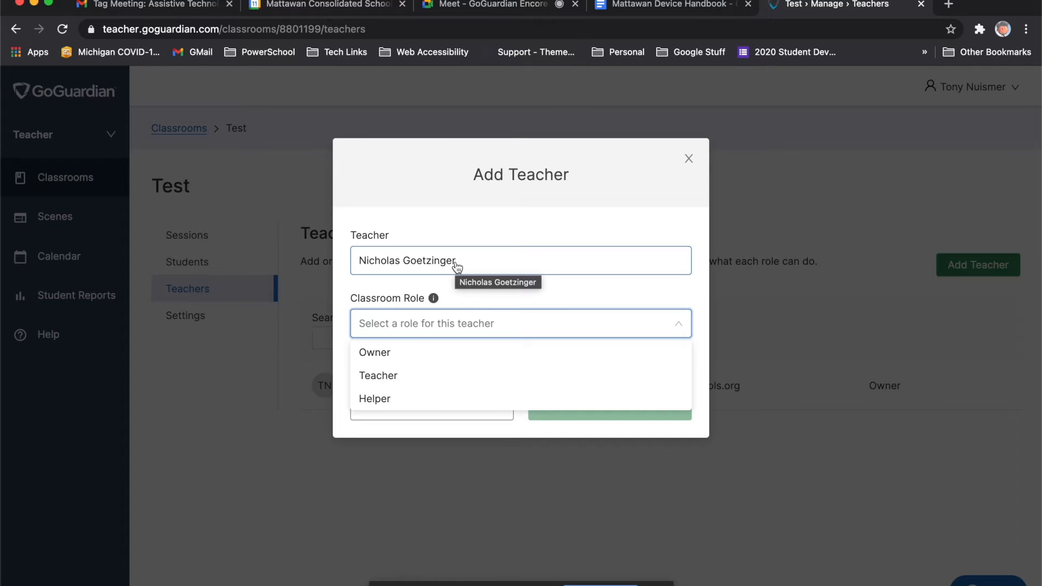
left_click(688, 159)
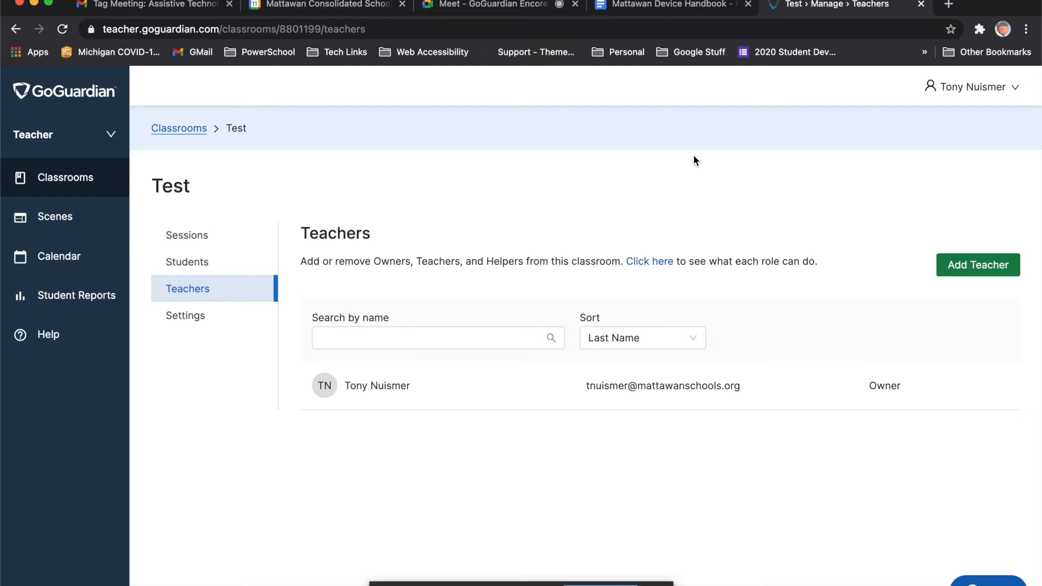
Step: Return to the active classrooms and view the management options for the Test class
left_click(93, 180)
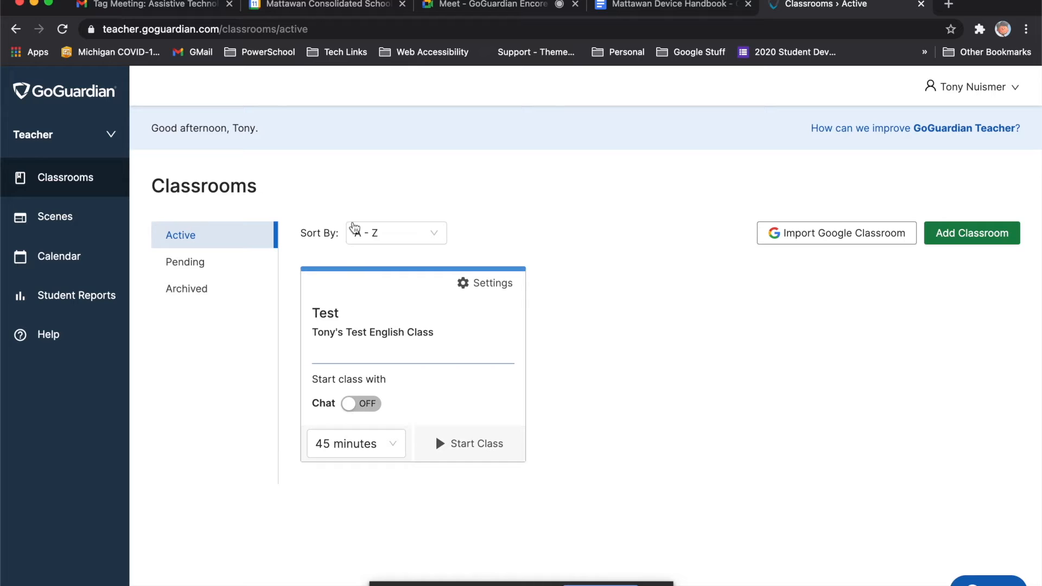
left_click(483, 283)
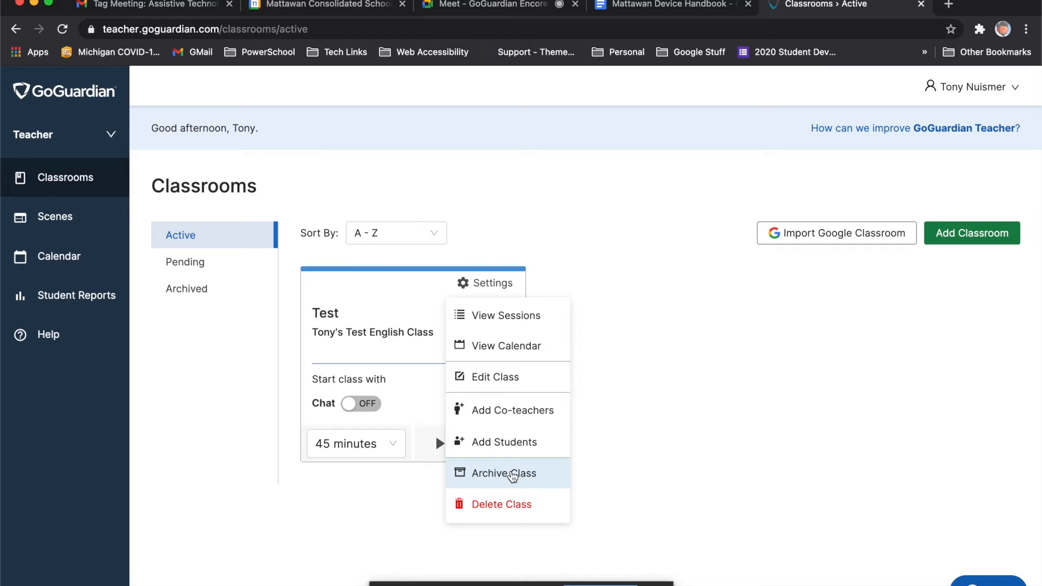
left_click(661, 439)
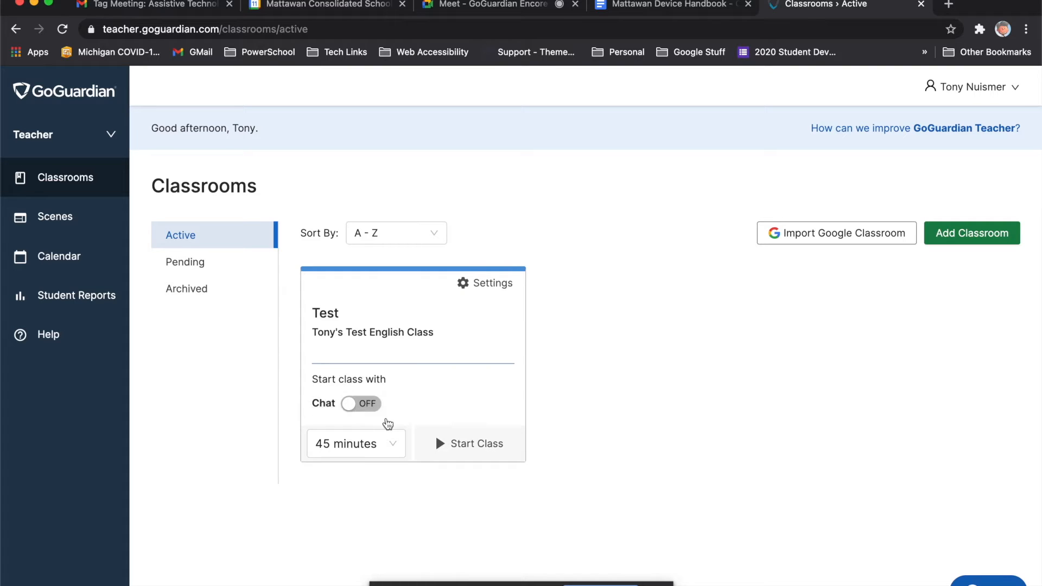
Step: Set a custom end time of 1:58 pm for the Test class session
left_click(388, 447)
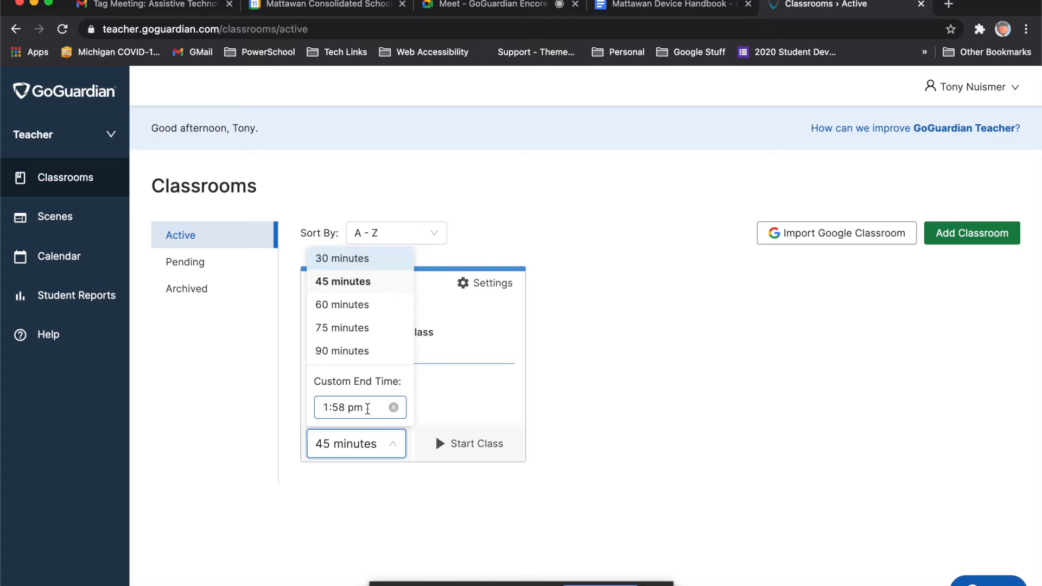
key("Return")
left_click(492, 343)
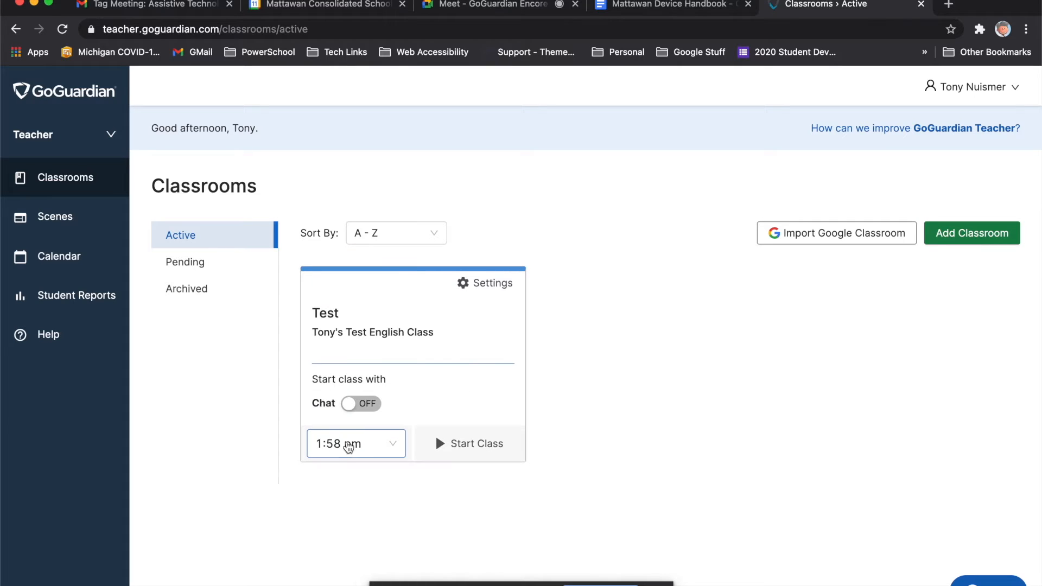
Step: Set the Test class's session length to 45 minutes and start the class
left_click(346, 444)
left_click(352, 281)
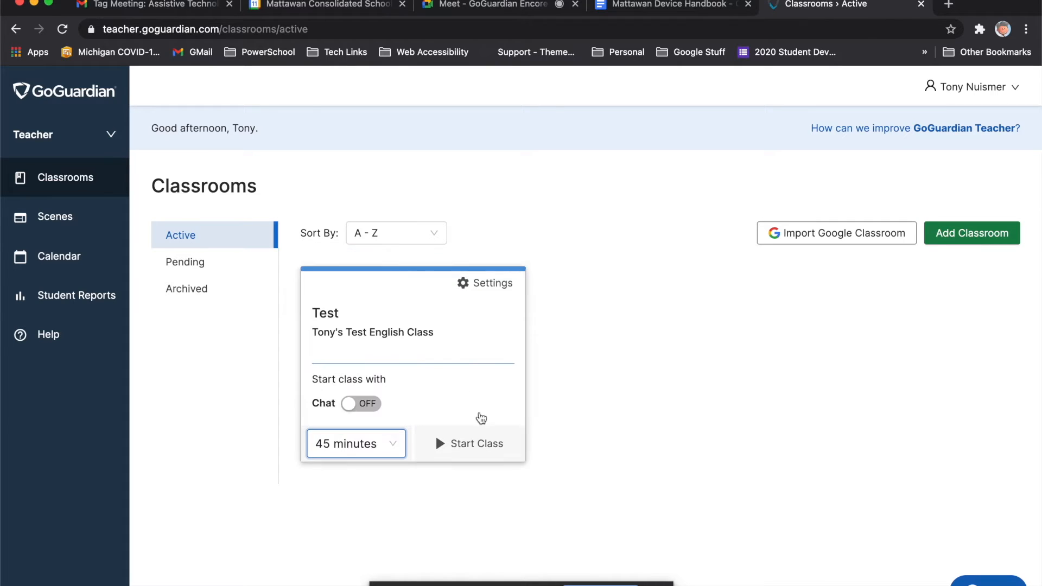
left_click(464, 447)
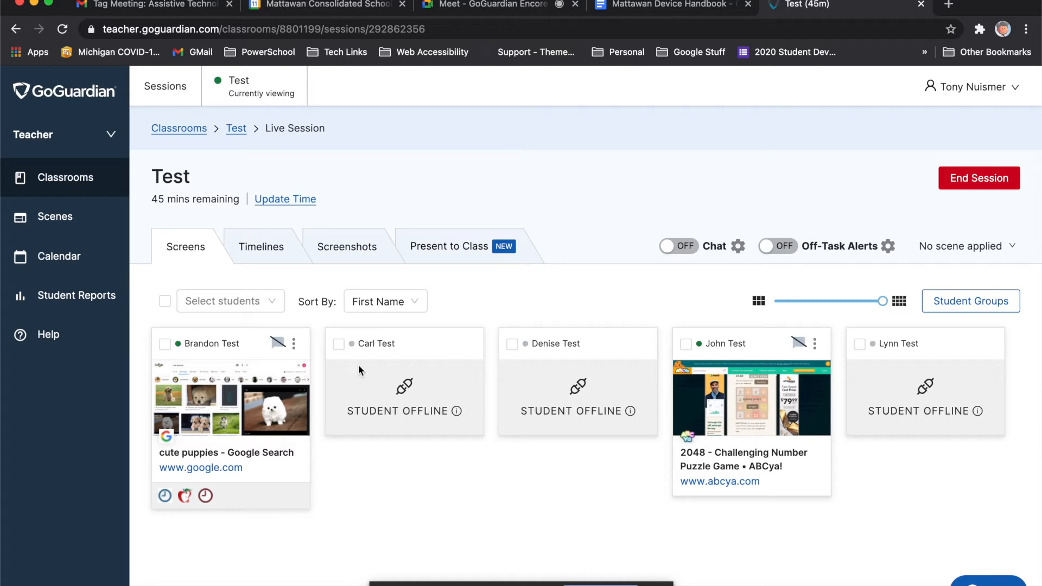
Step: Exclude the three offline students from the live Test session
left_click(337, 346)
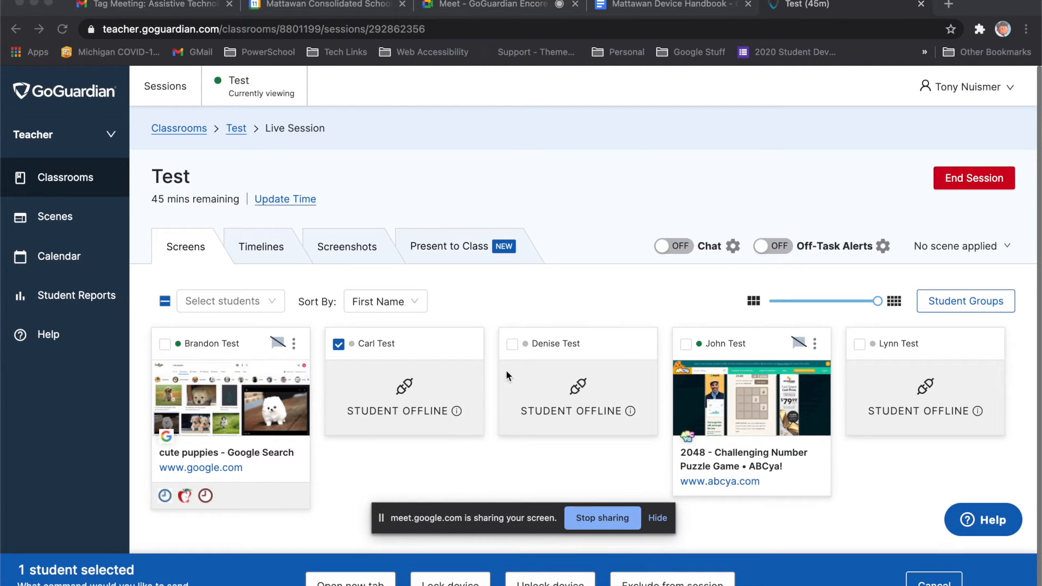
left_click(512, 346)
left_click(512, 346)
left_click(860, 345)
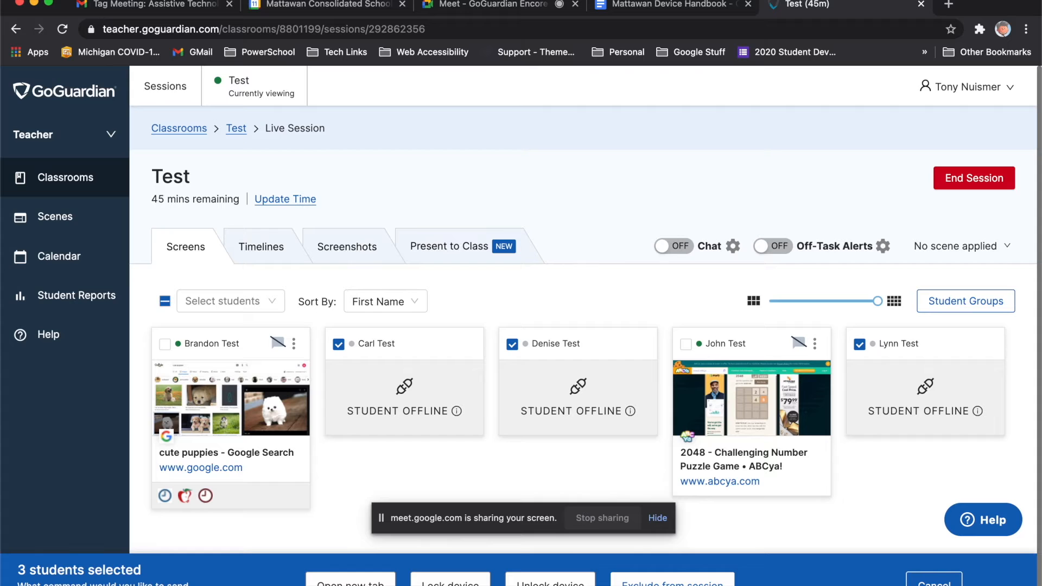
left_click(672, 581)
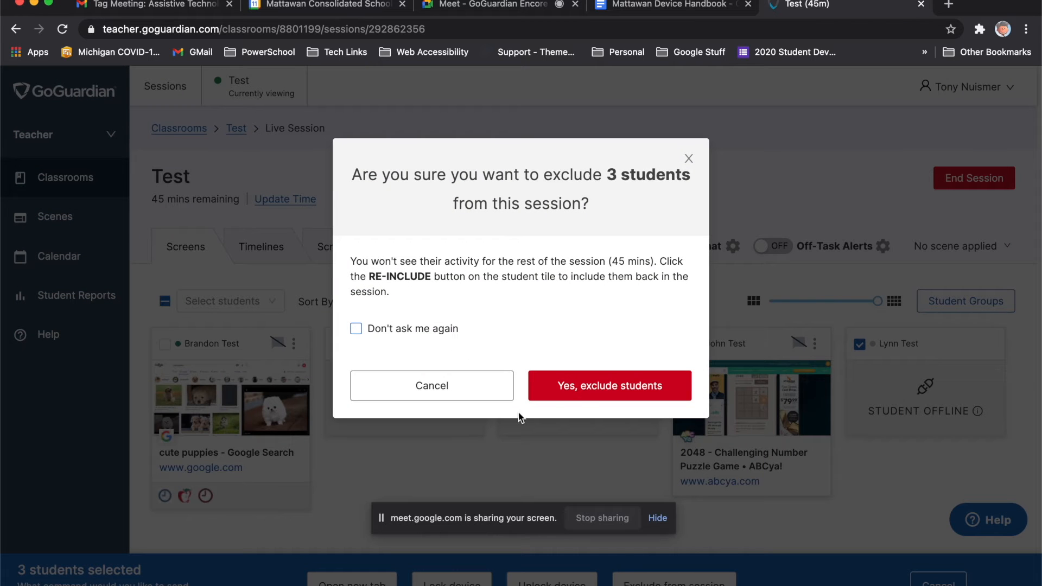
left_click(589, 387)
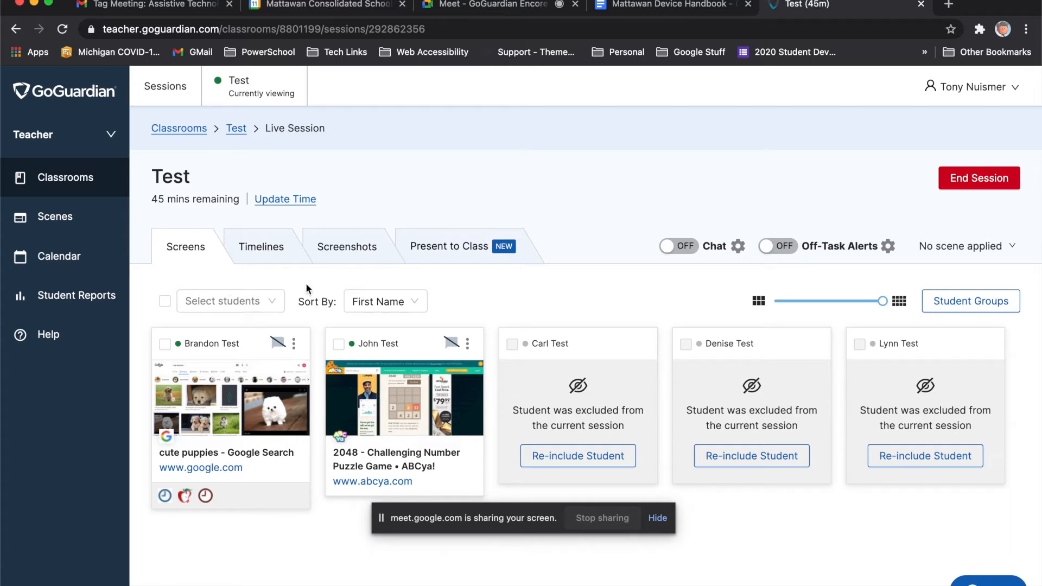
left_click(164, 304)
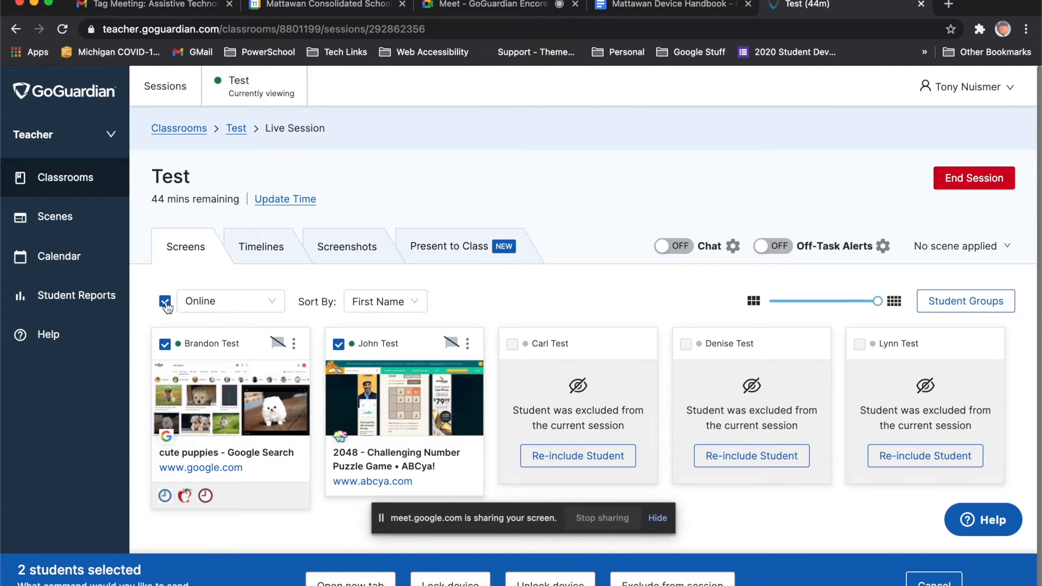
left_click(353, 579)
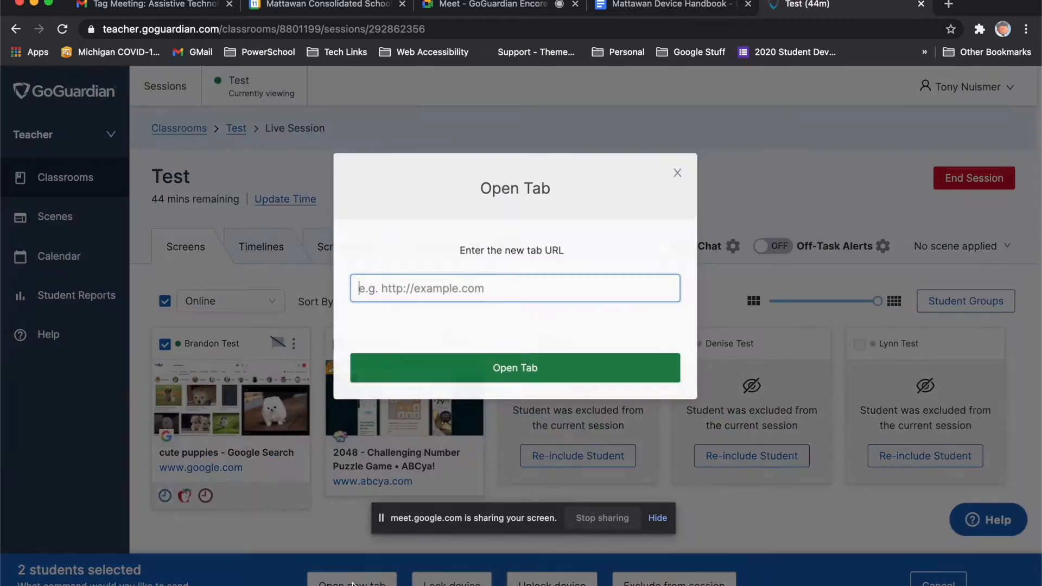
left_click(440, 282)
type("www")
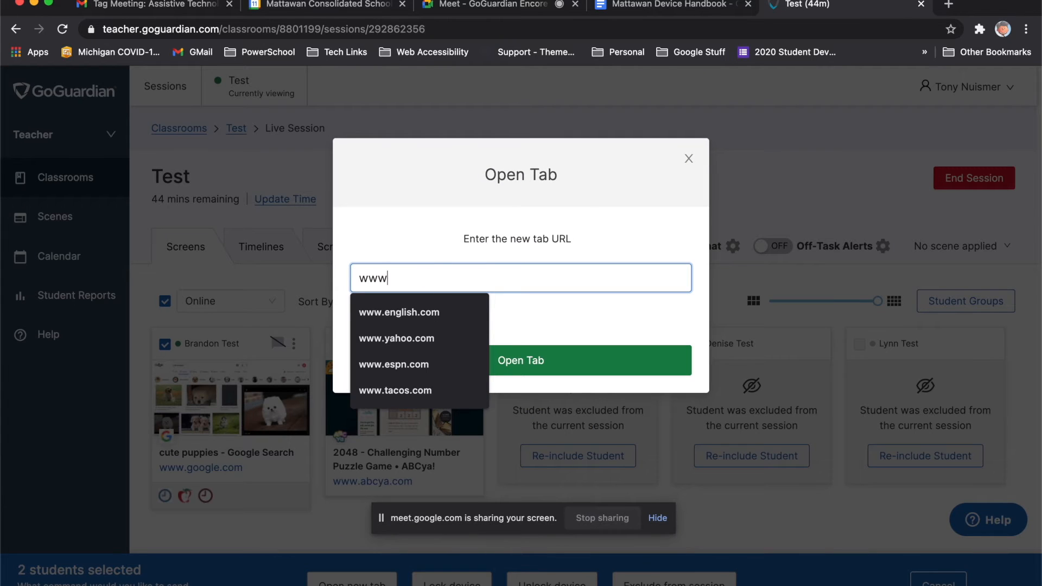
type(".tesla.com")
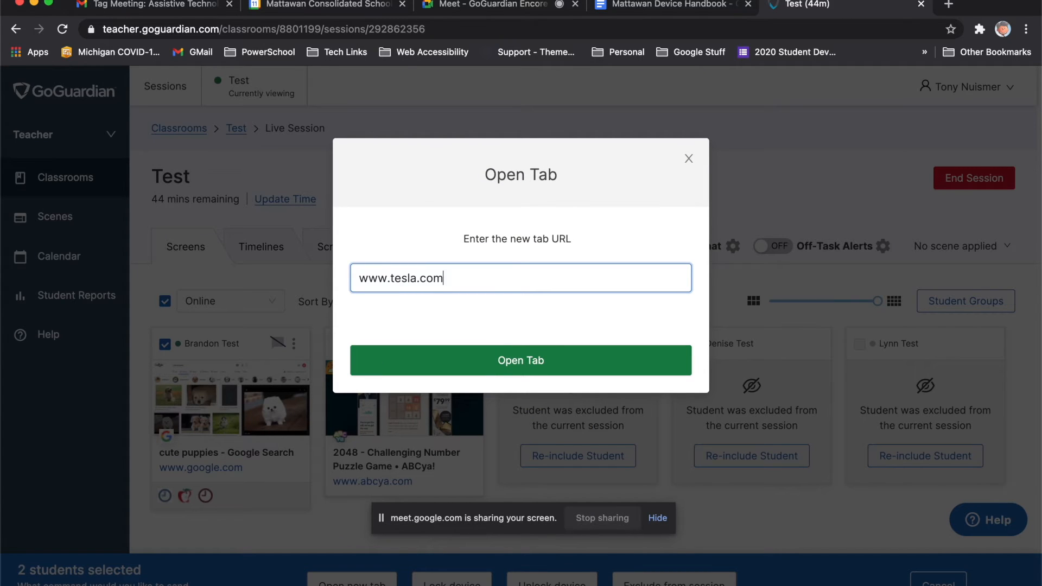
left_click(501, 360)
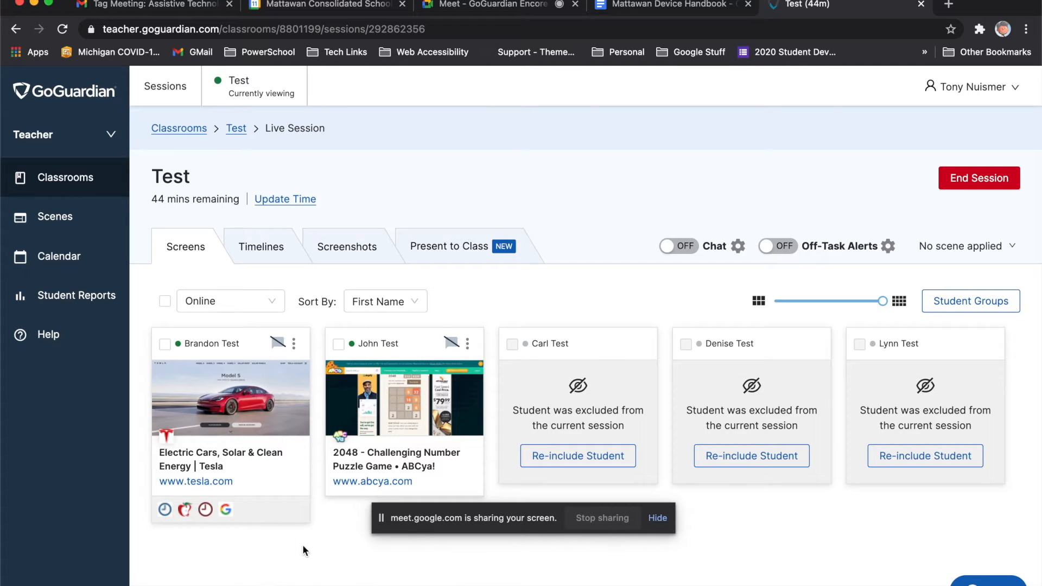
Step: Close the Tesla and 9to5Toys browser tabs on the first online student's device
left_click(263, 414)
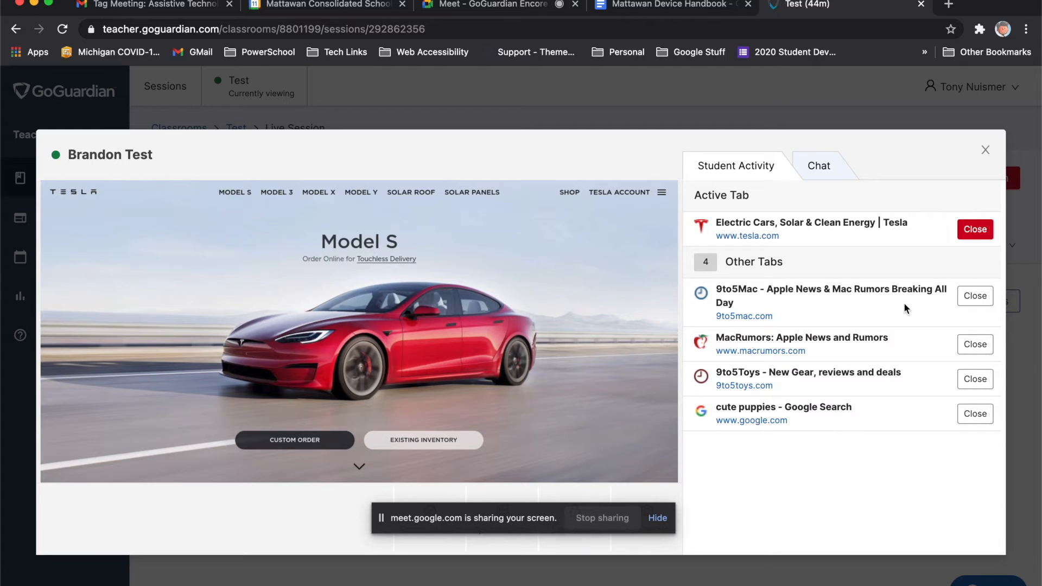
left_click(969, 231)
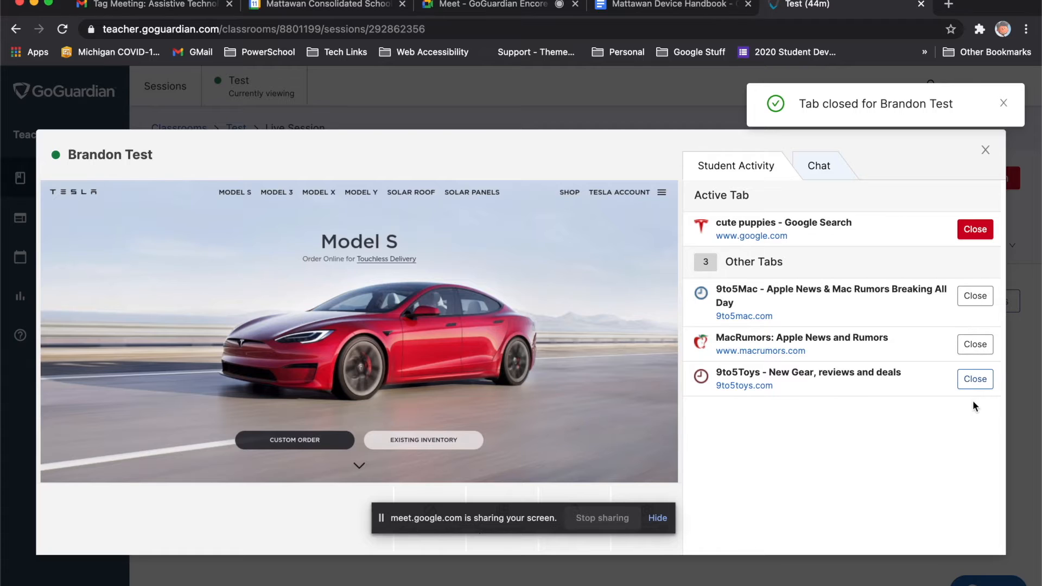
left_click(975, 381)
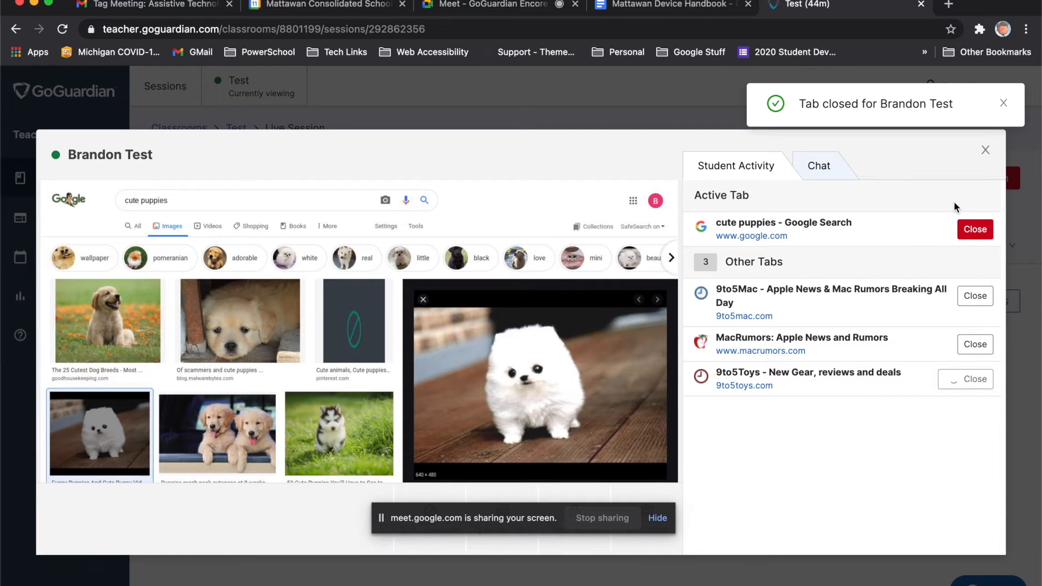
left_click(985, 151)
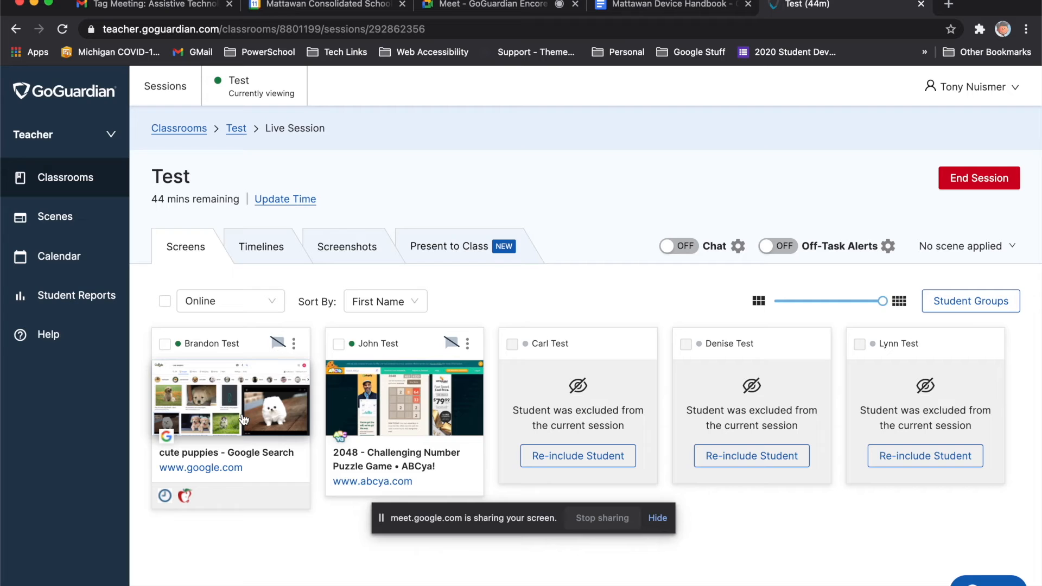
Step: Turn on chat for the student playing the 2048 game and send the message "How are you?"
left_click(428, 396)
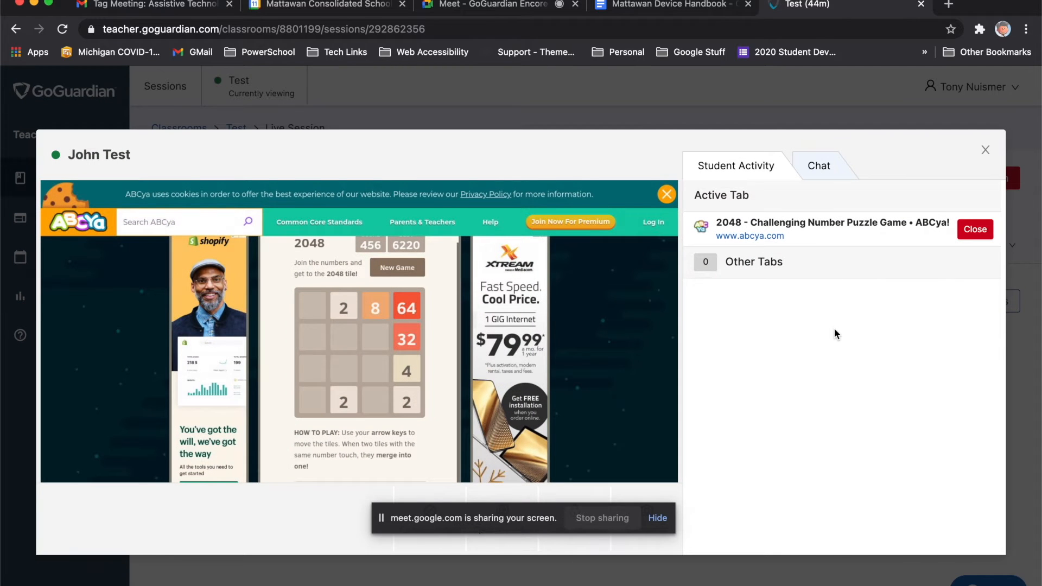
left_click(984, 150)
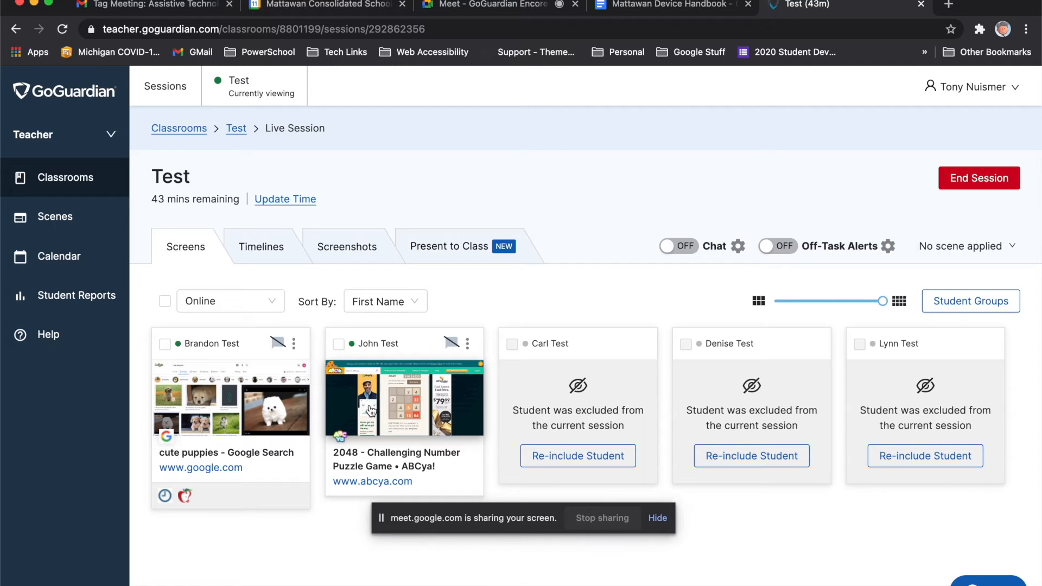
left_click(404, 403)
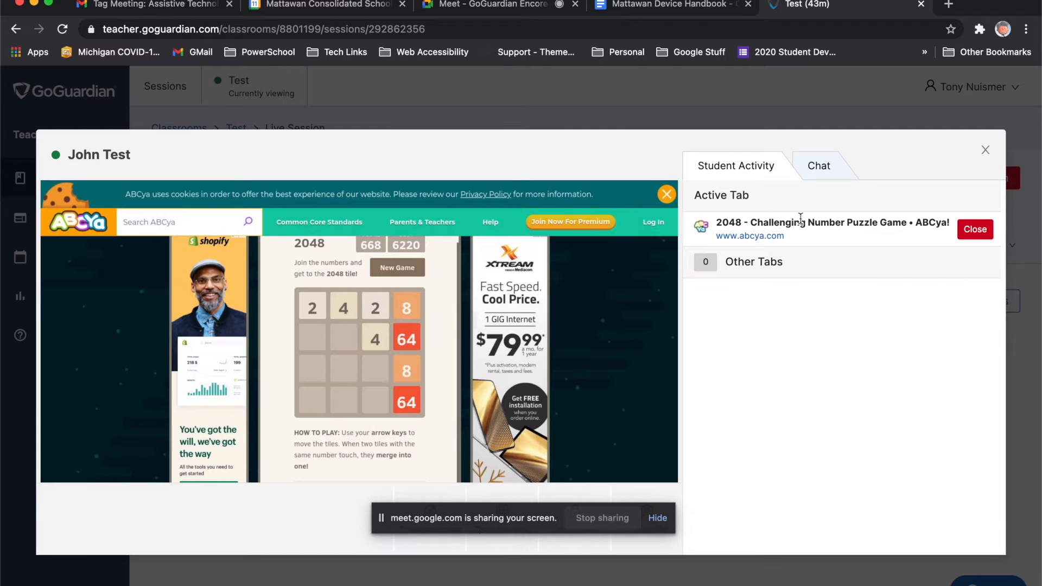
left_click(822, 169)
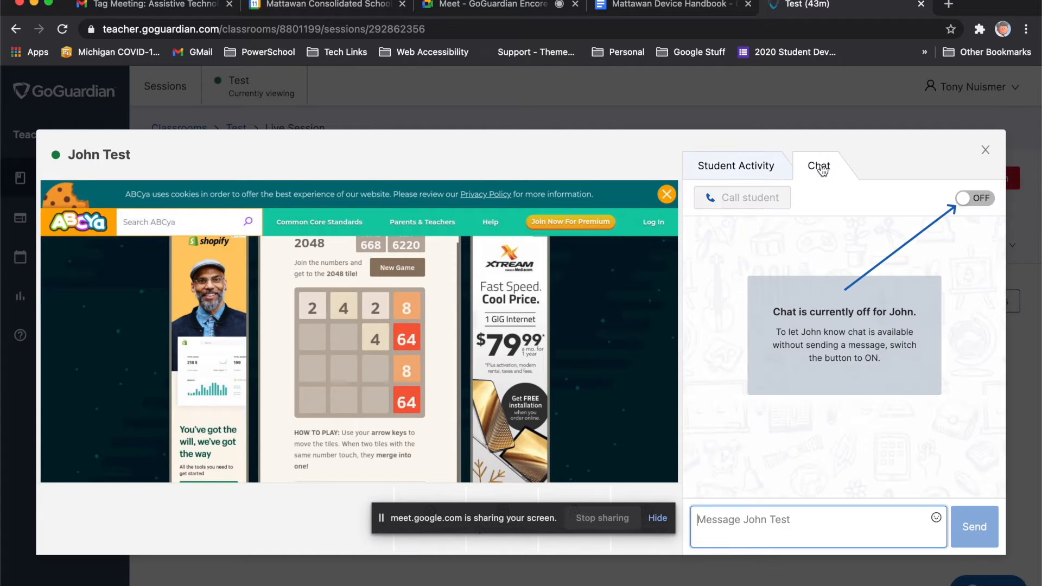
left_click(966, 198)
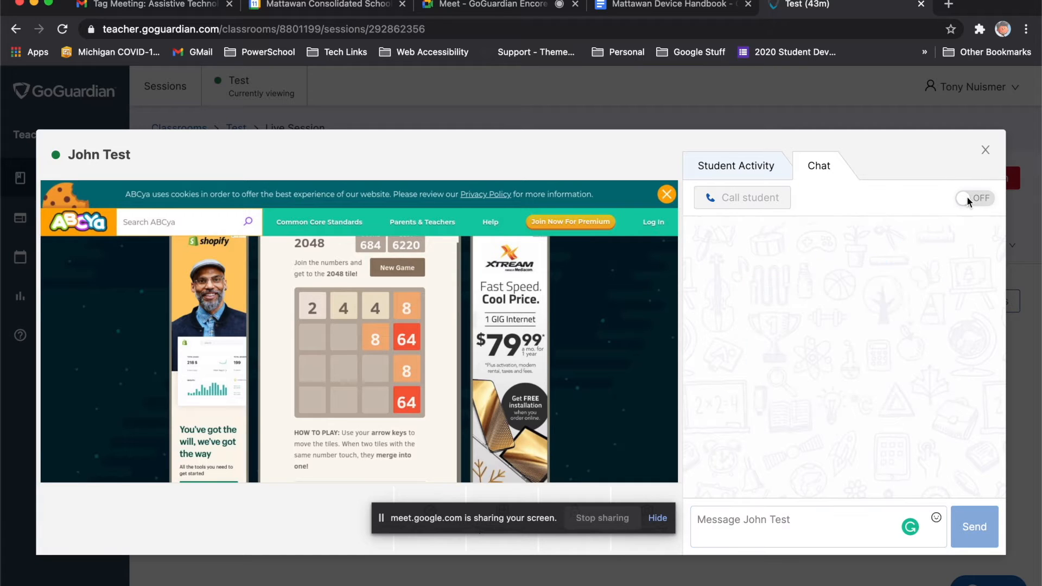
type("How are you?")
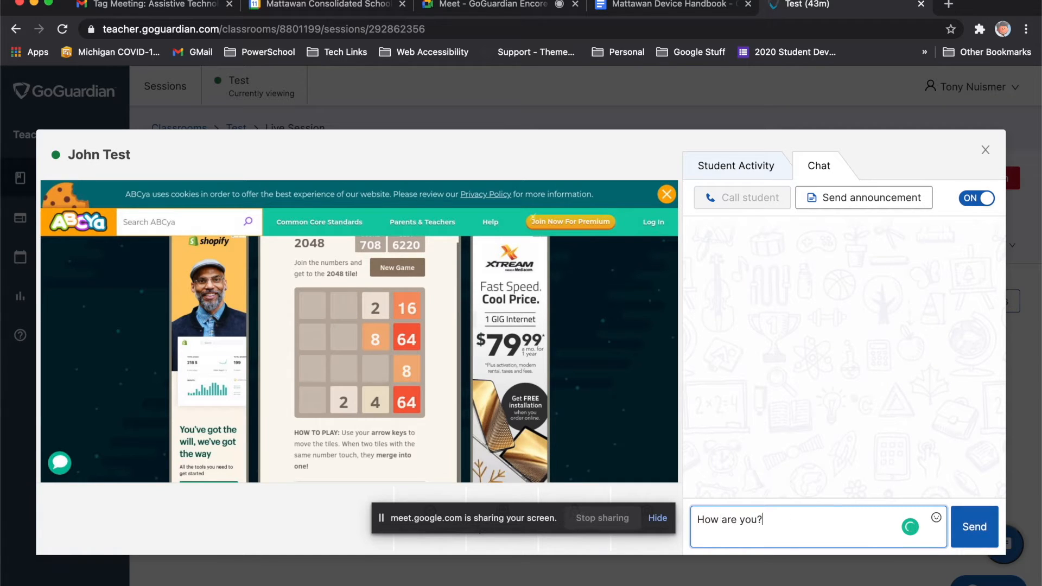
key("Return")
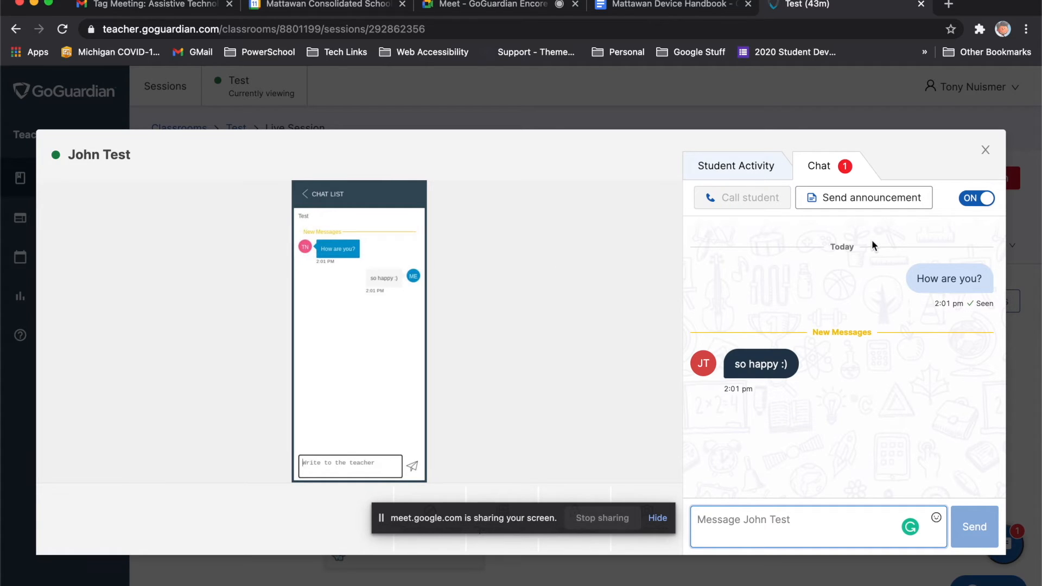
left_click(984, 150)
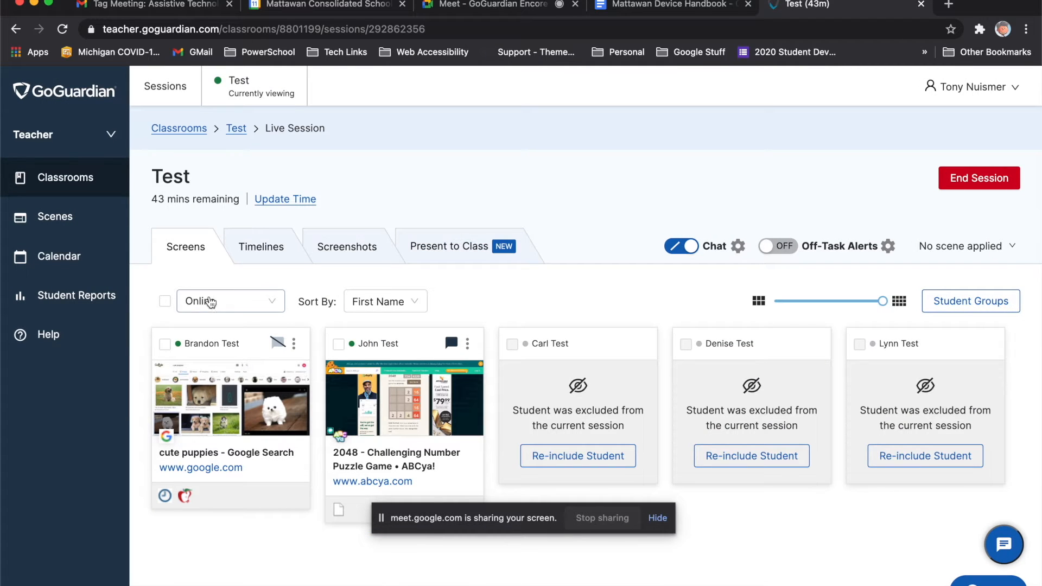
Step: Send the announcement "Good afternoon" to the whole class
left_click(165, 304)
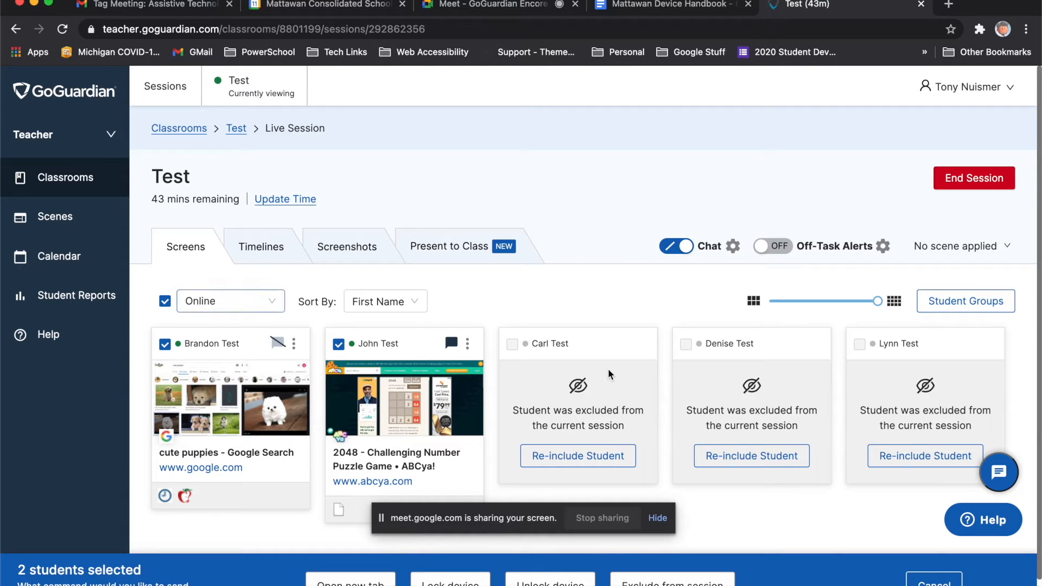
left_click(999, 473)
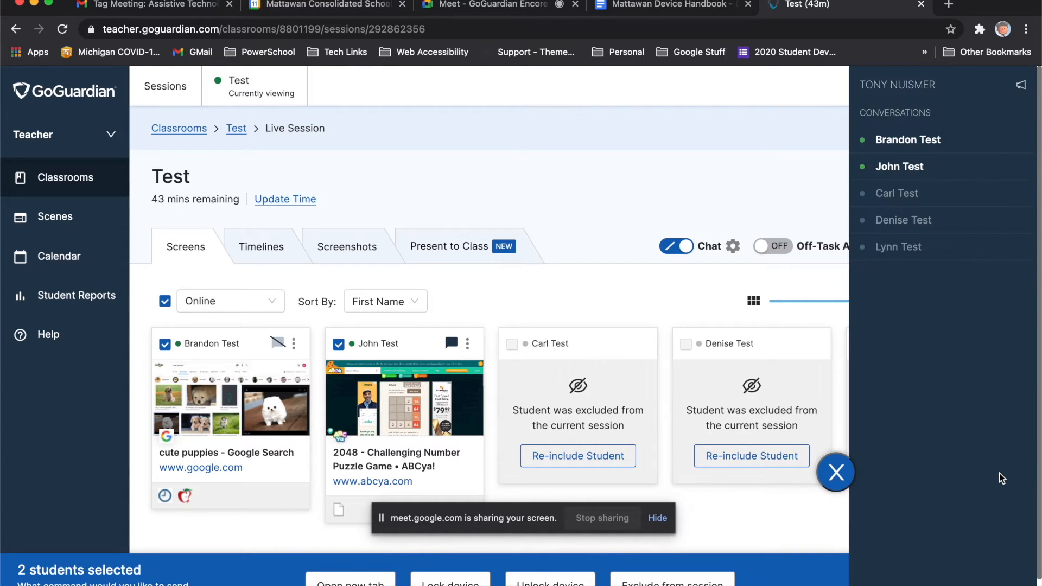
left_click(1021, 88)
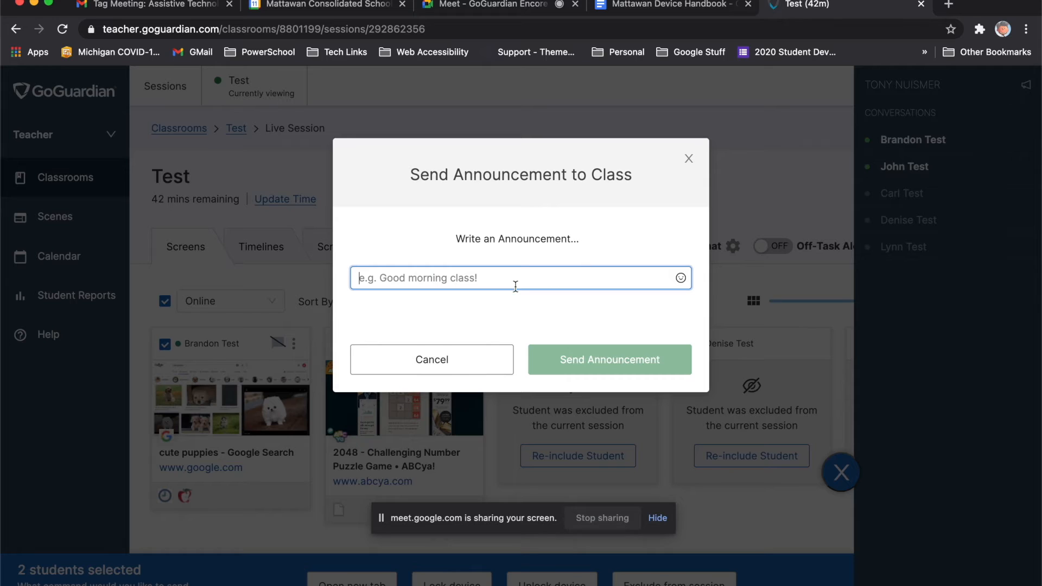
type("Good afternoon")
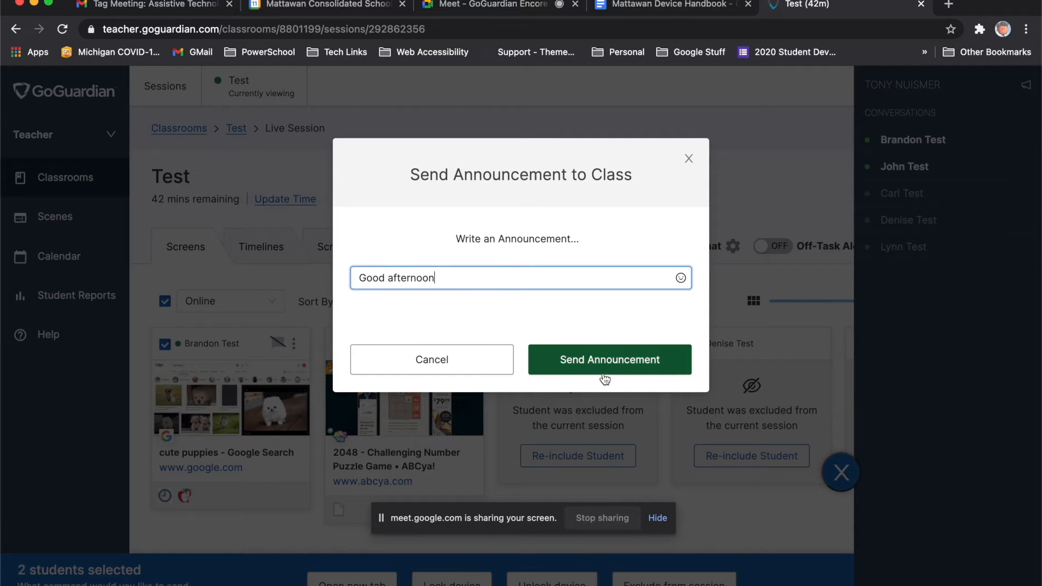
left_click(591, 358)
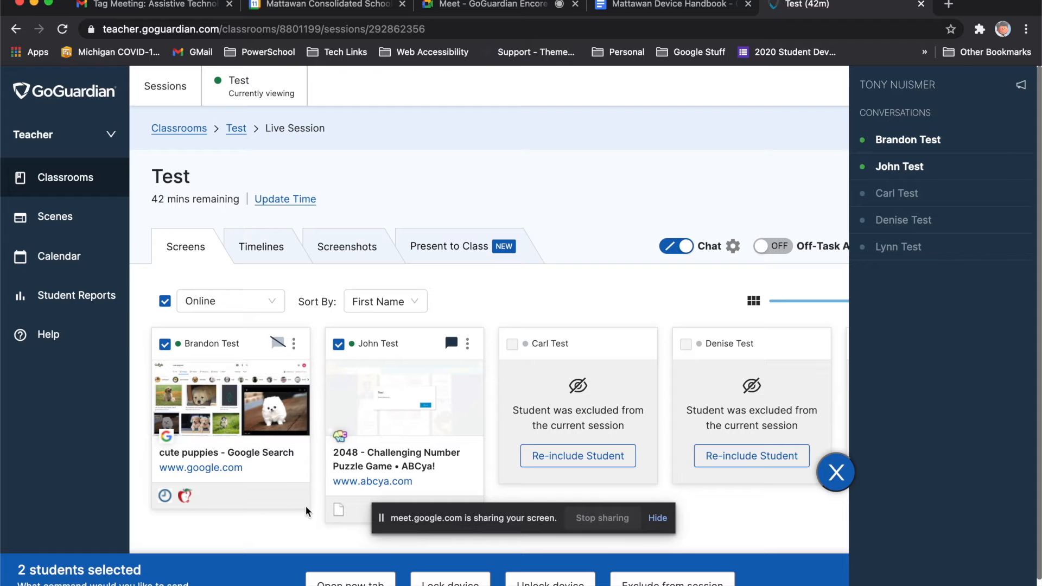
Step: Check the chat conversation of the student viewing the cute puppies search without sending a message
left_click(250, 419)
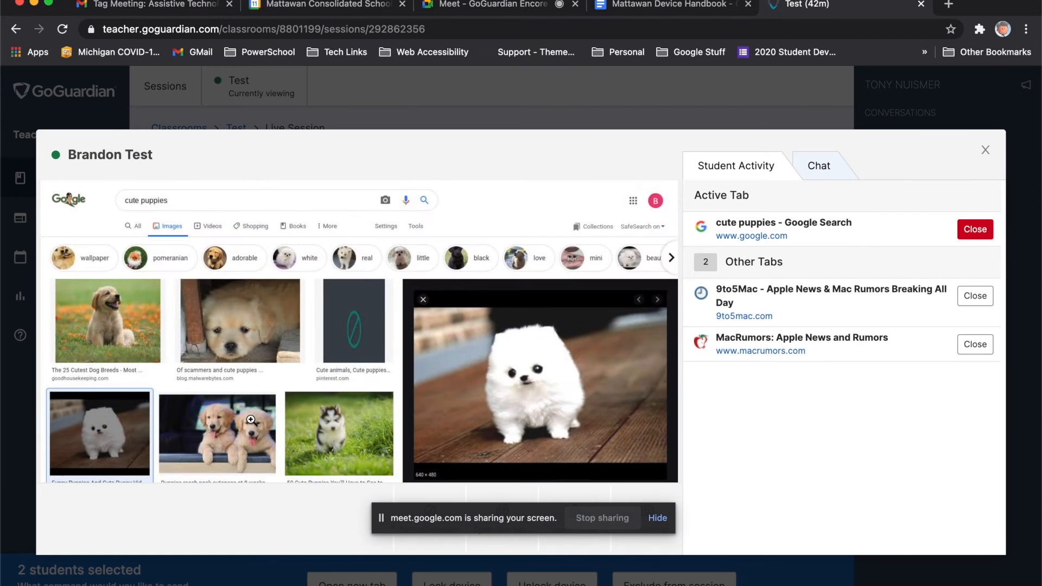
left_click(986, 152)
left_click(251, 419)
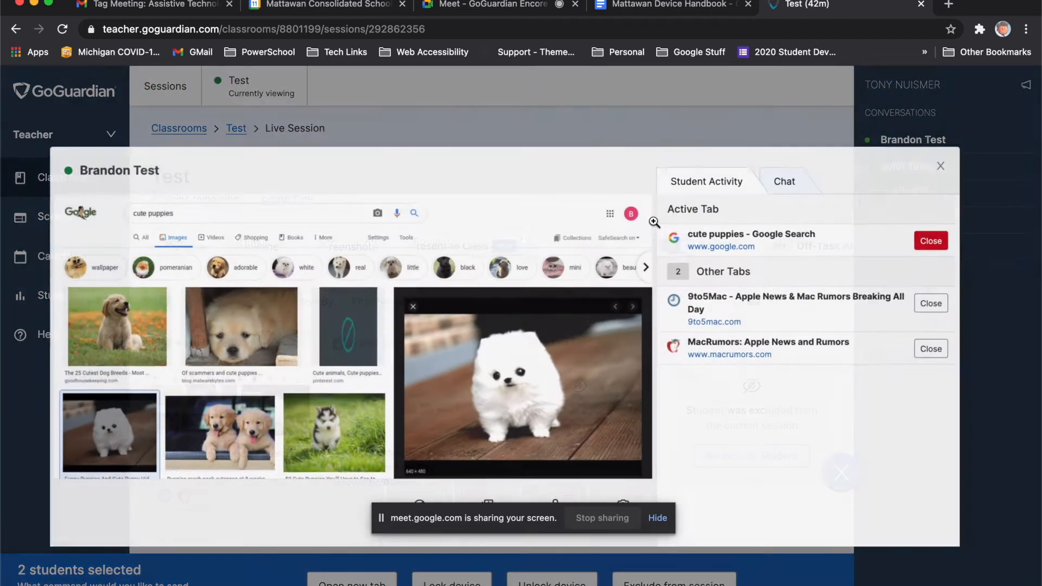
left_click(818, 165)
left_click(724, 516)
type("get")
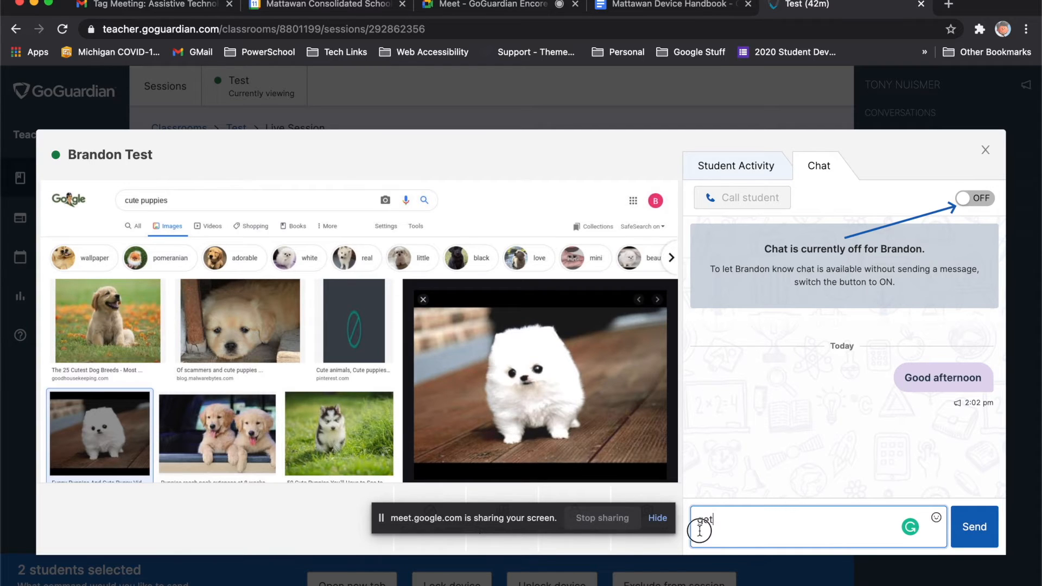
key("BackSpace")
key("BackSpace")
key("BackSpace")
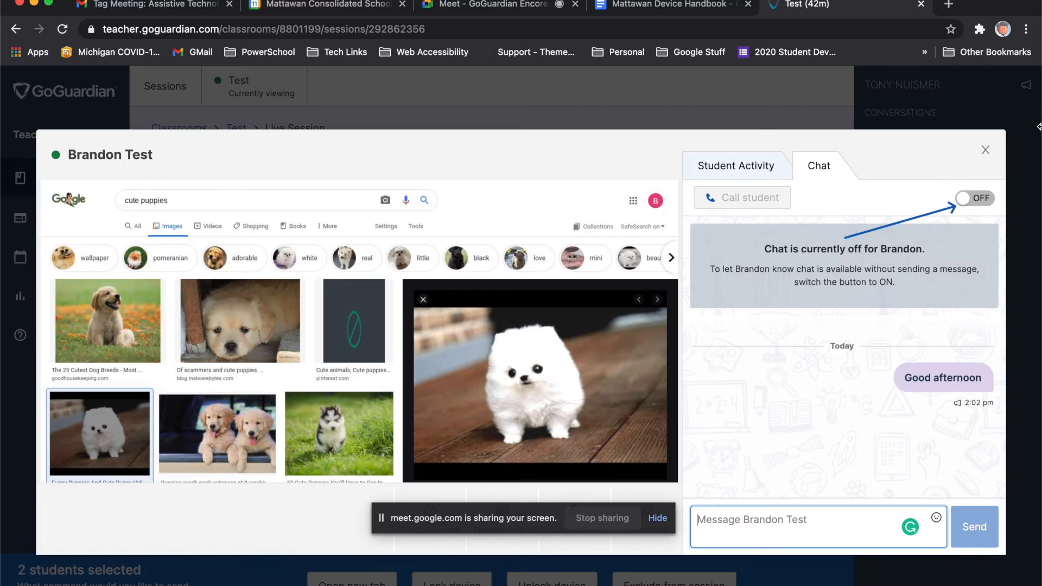
left_click(983, 155)
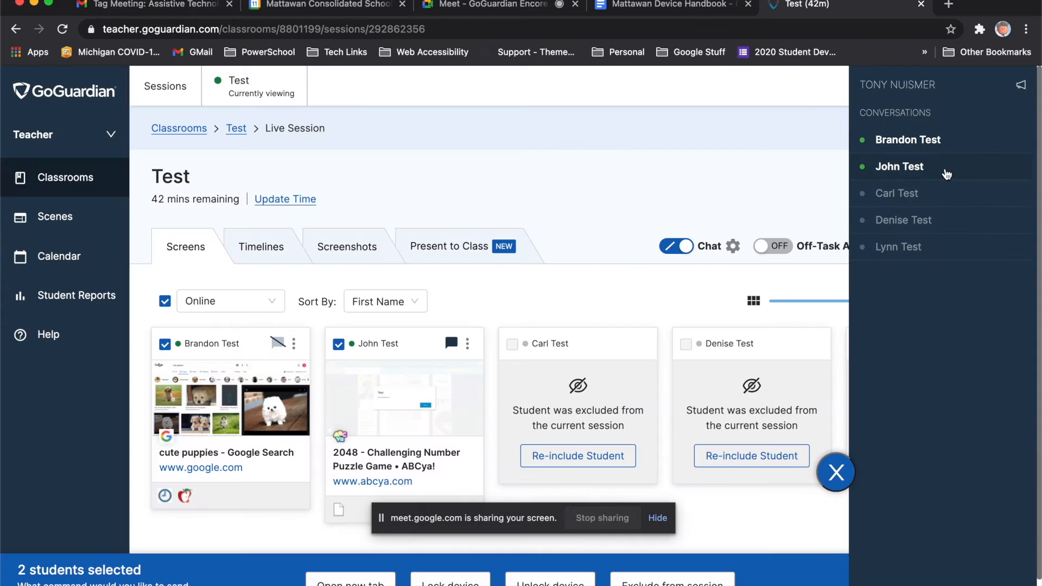
Step: Turn on chat for the whole class, keeping the online students selected
left_click(164, 302)
left_click(165, 302)
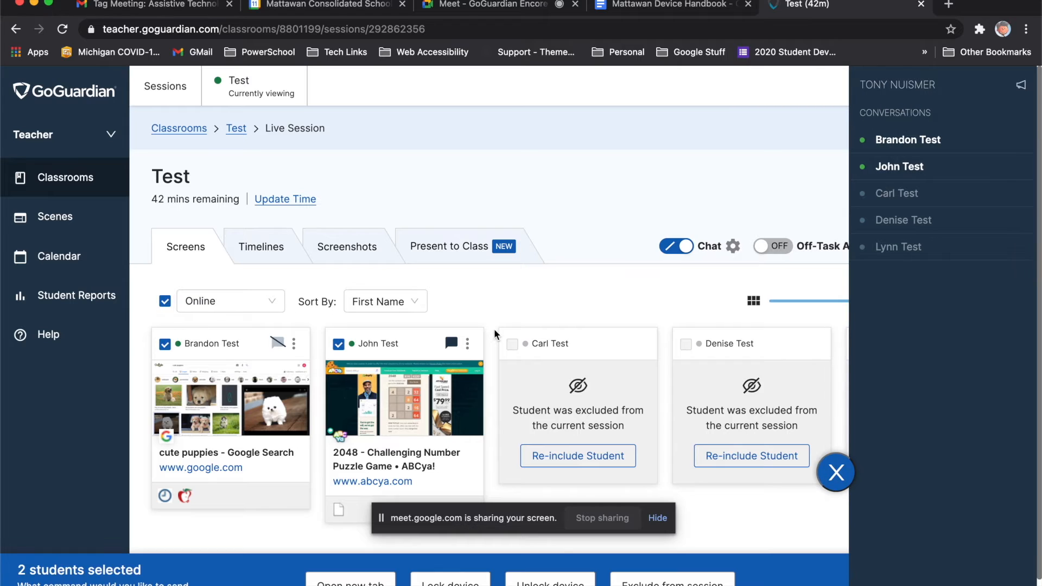
left_click(277, 344)
left_click(668, 247)
left_click(673, 248)
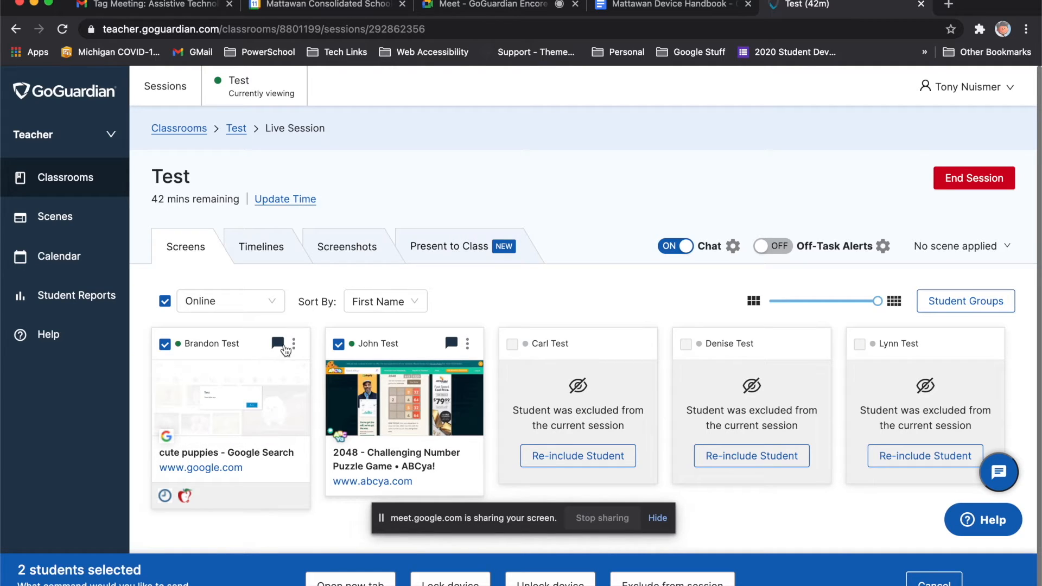
Step: Send the announcement "GOOD AFTERNOON!" to the whole class
left_click(998, 472)
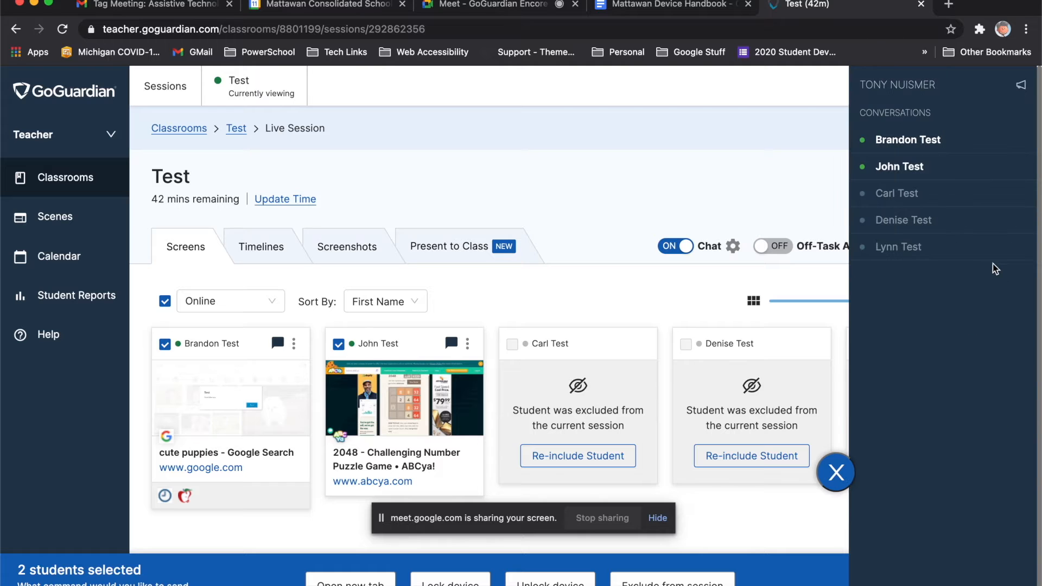
left_click(1020, 85)
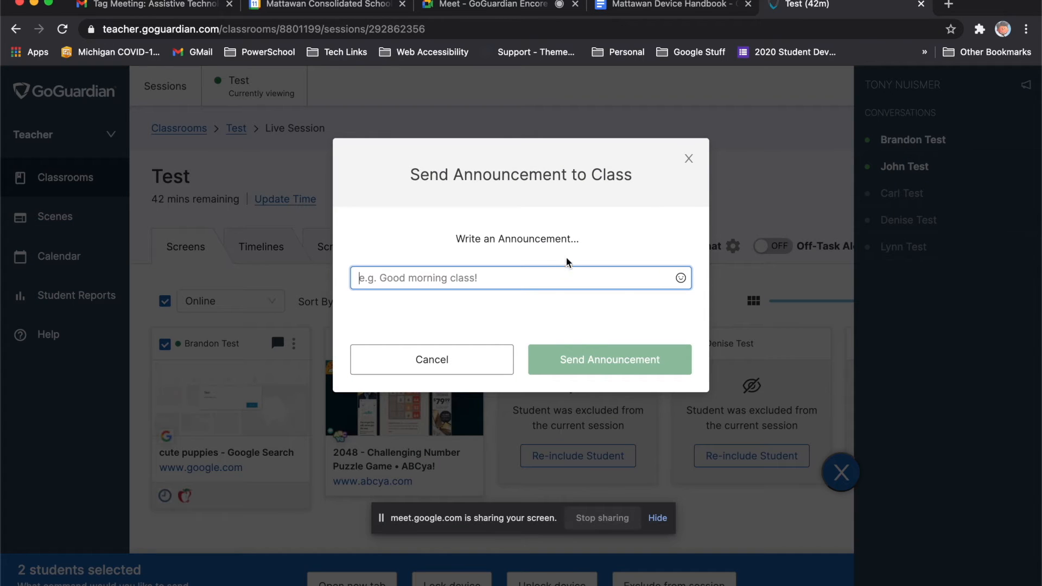
type("GOOD AFTERNOOON")
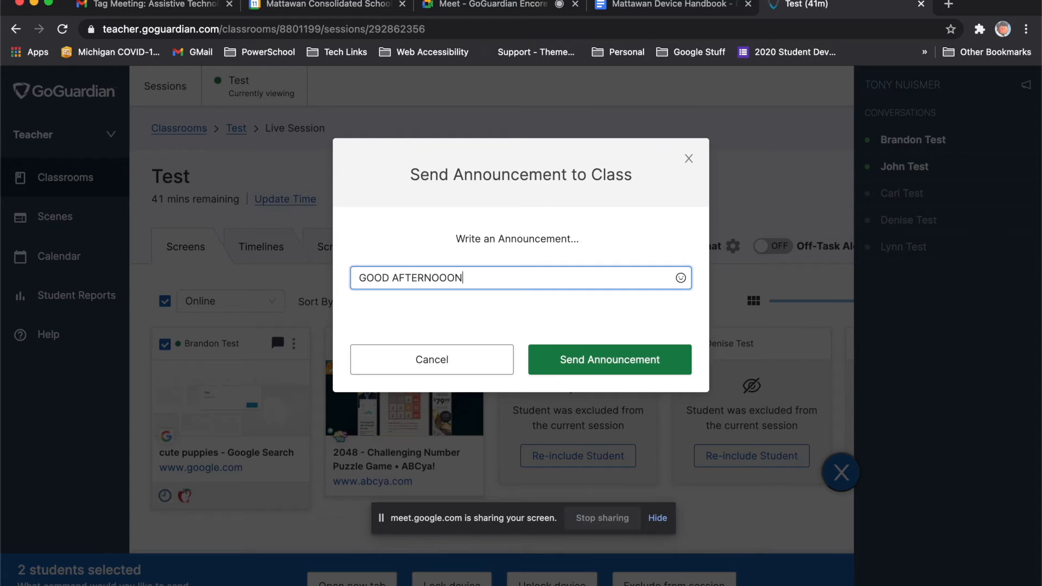
key("BackSpace")
key("BackSpace")
type("N!")
left_click(653, 351)
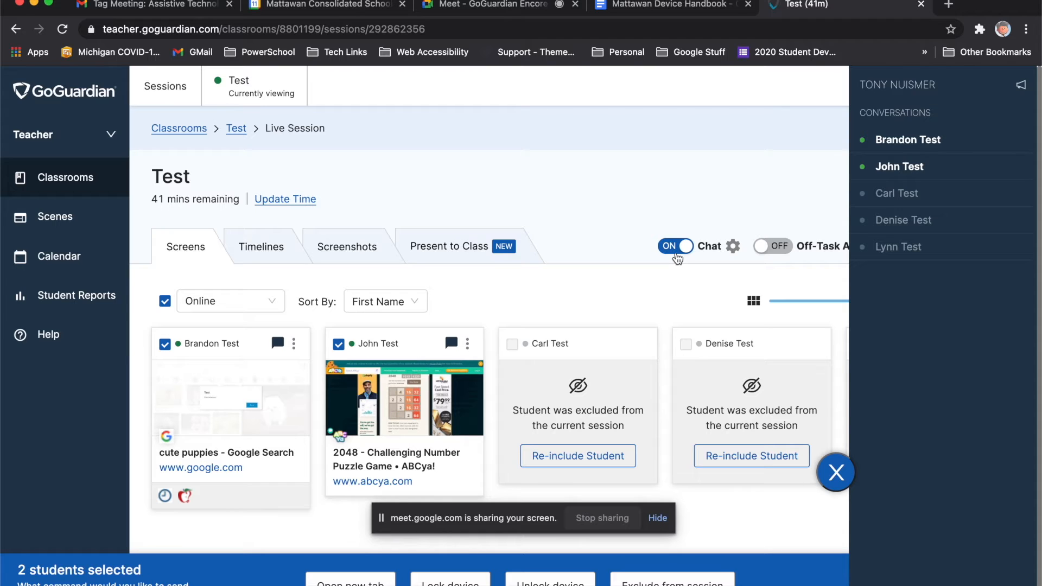
double_click(706, 158)
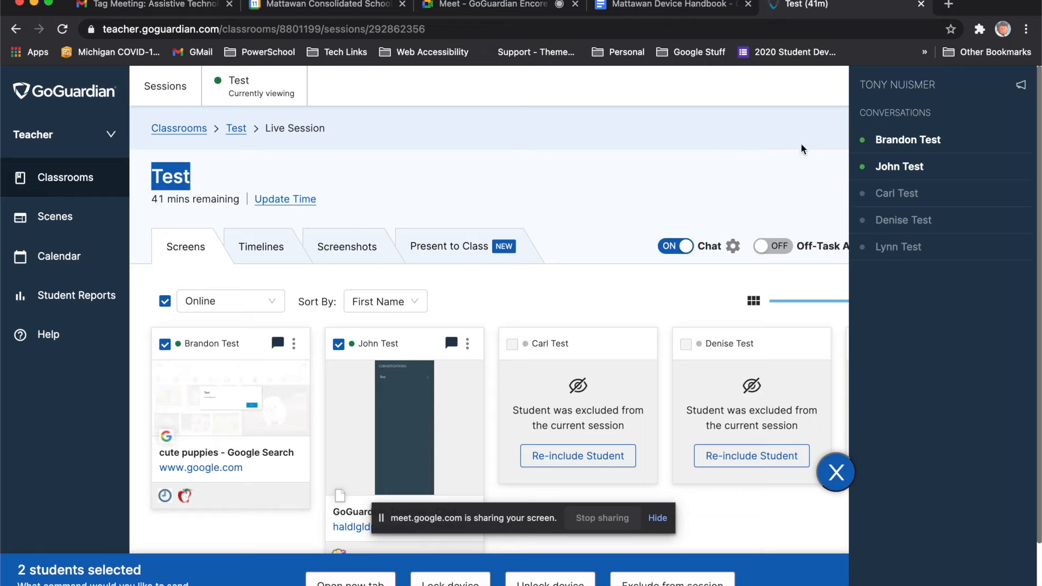
left_click(762, 148)
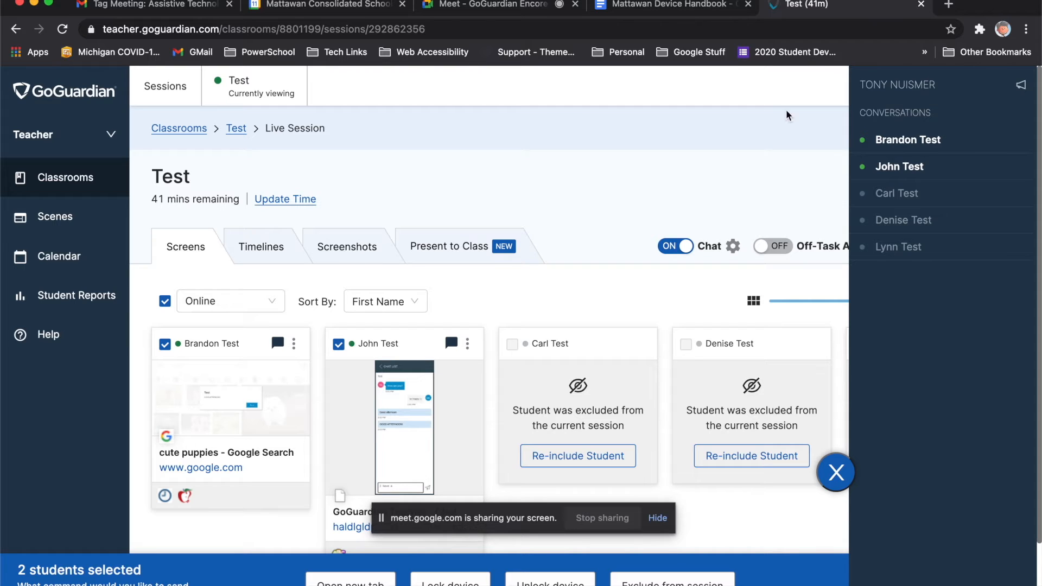
Step: Close the chat conversations and check the live screen and open tabs of the second online student
left_click(836, 472)
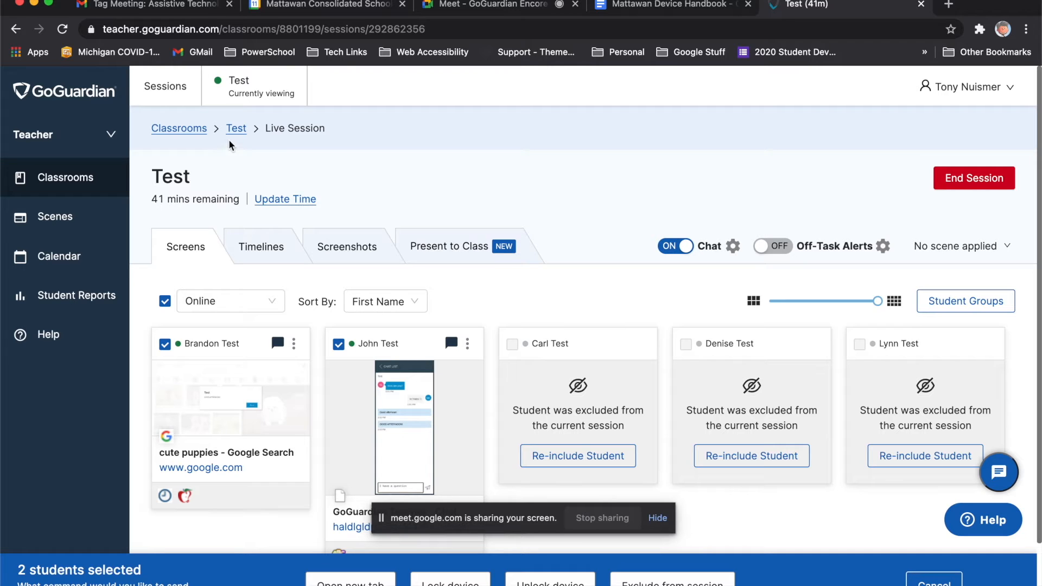
left_click(343, 395)
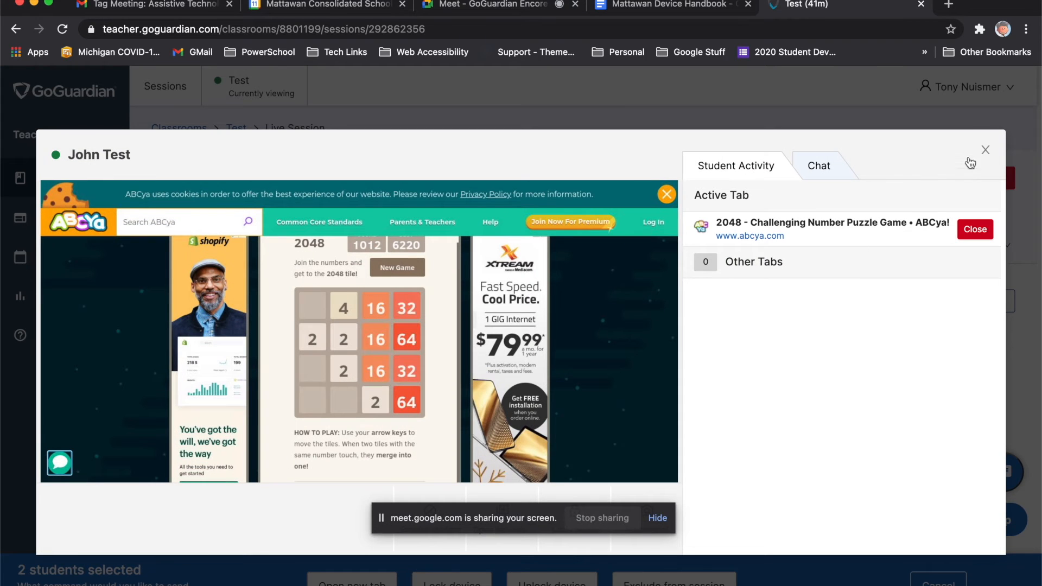
left_click(985, 150)
Step: Lock only the device of the student playing 2048, with the lock screen message "LOOK UP"
left_click(177, 300)
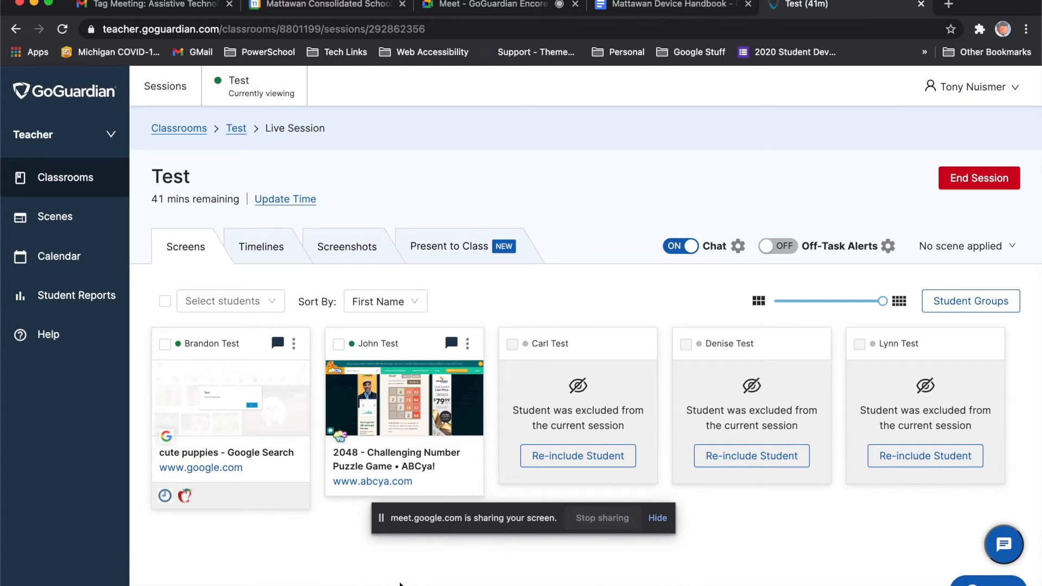
left_click(339, 344)
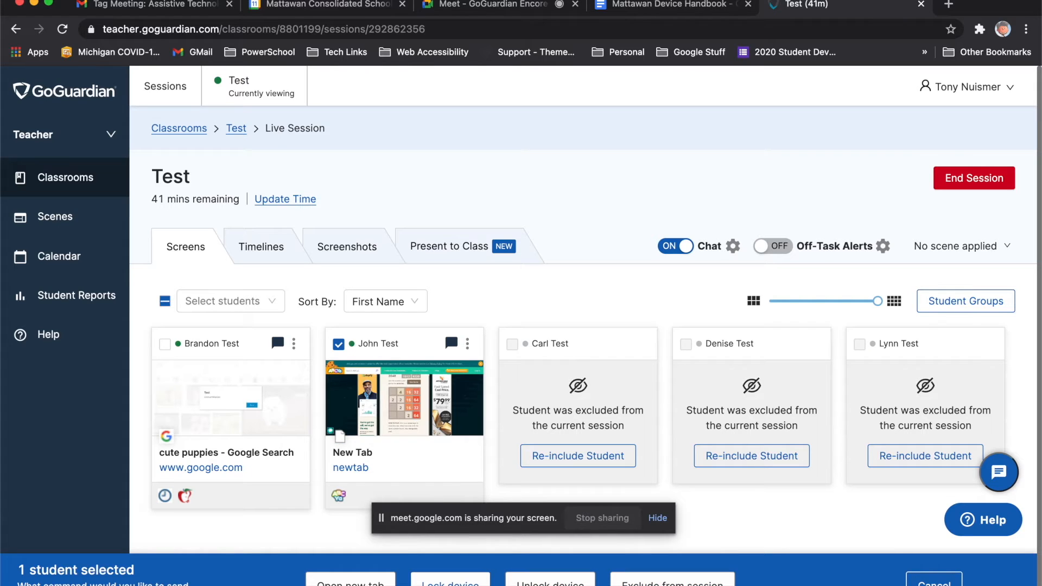
left_click(450, 582)
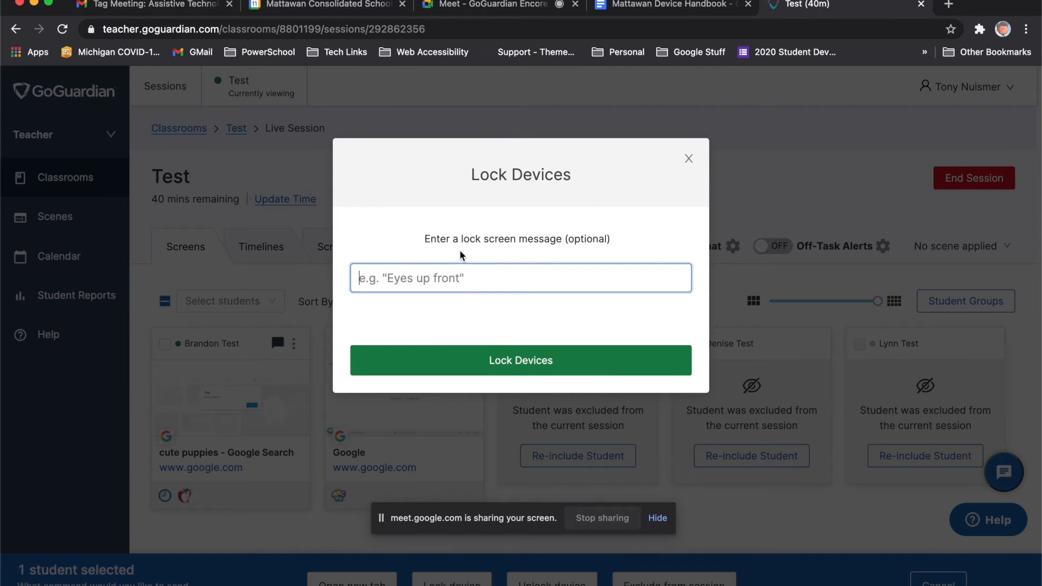
type("LOOK UP")
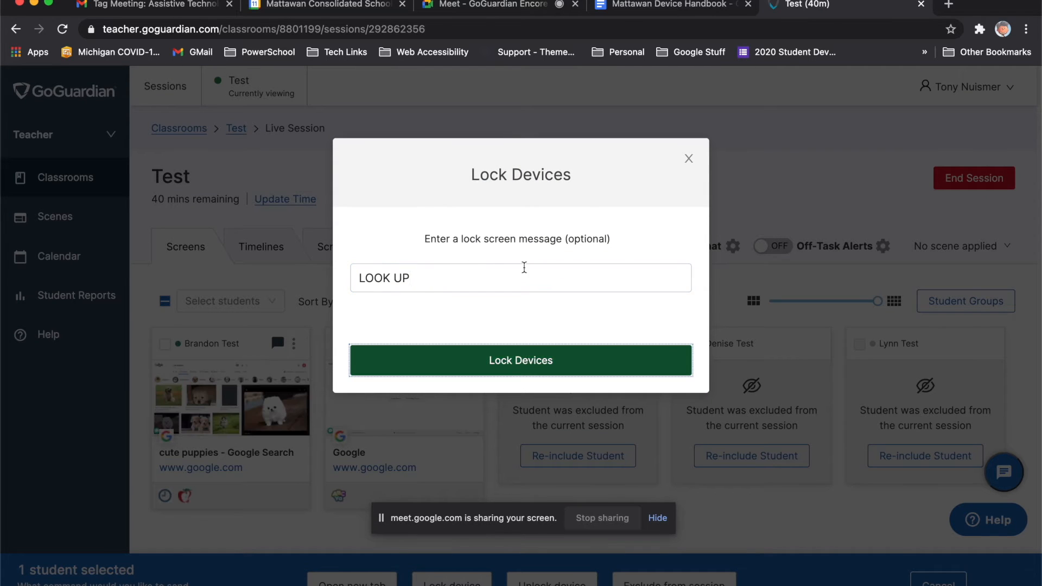
left_click(492, 361)
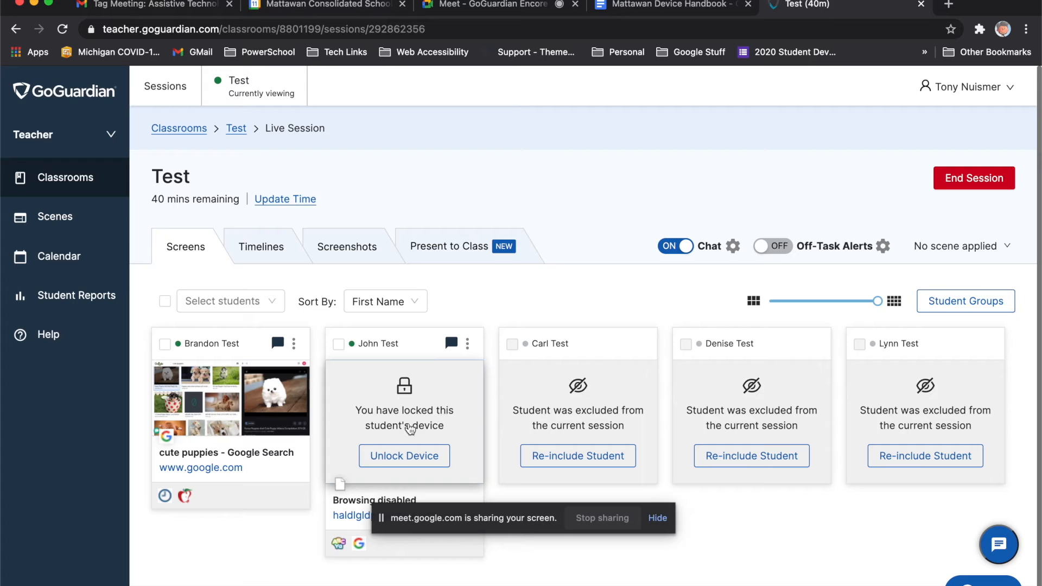
Step: Unlock the locked student's device, leaving no student selected
left_click(404, 460)
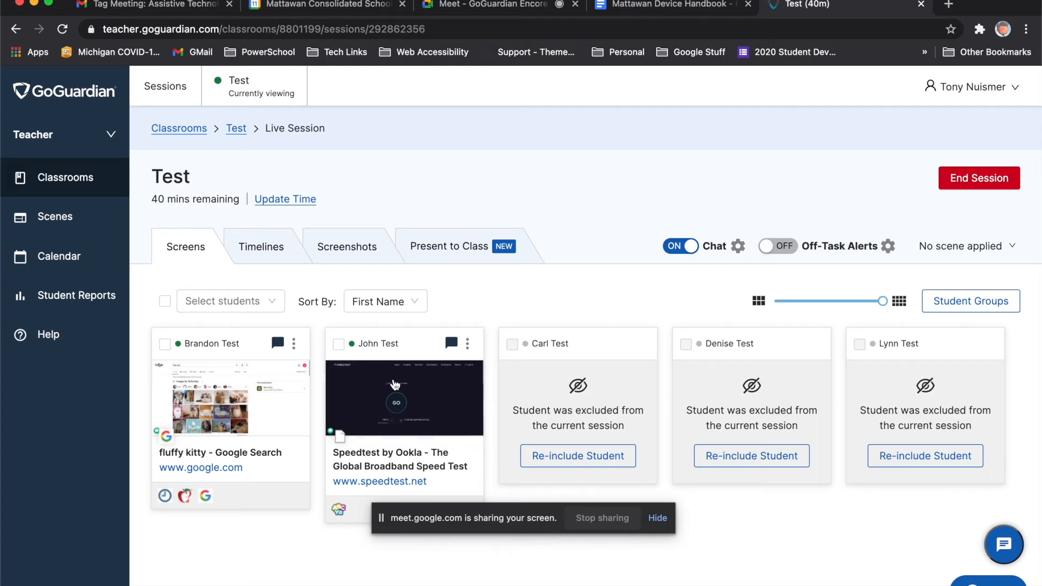
left_click(339, 344)
left_click(339, 345)
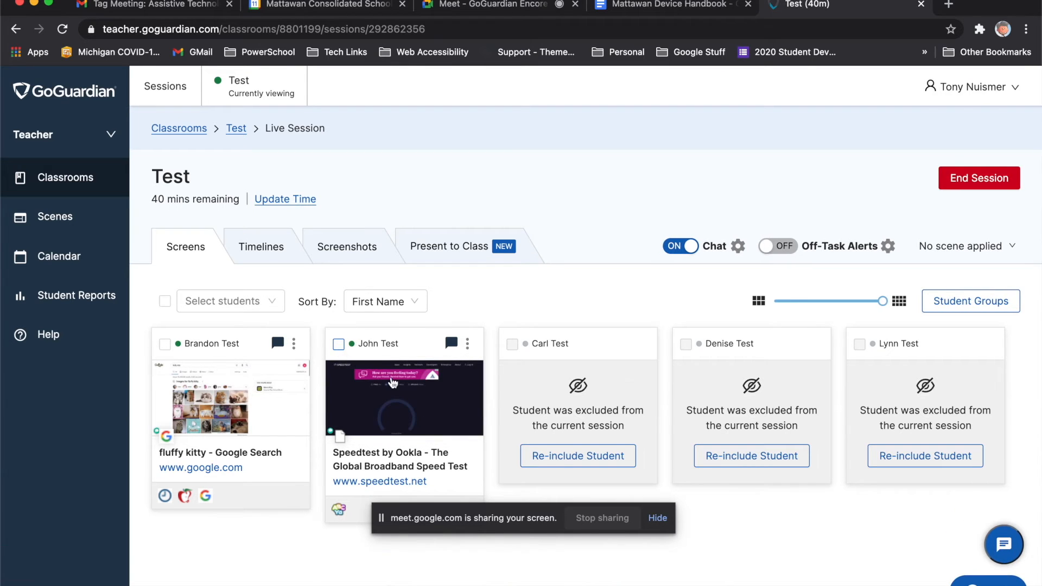
Step: Take a screenshot of the screen of the student on the Speedtest site, then return to the class overview
left_click(394, 396)
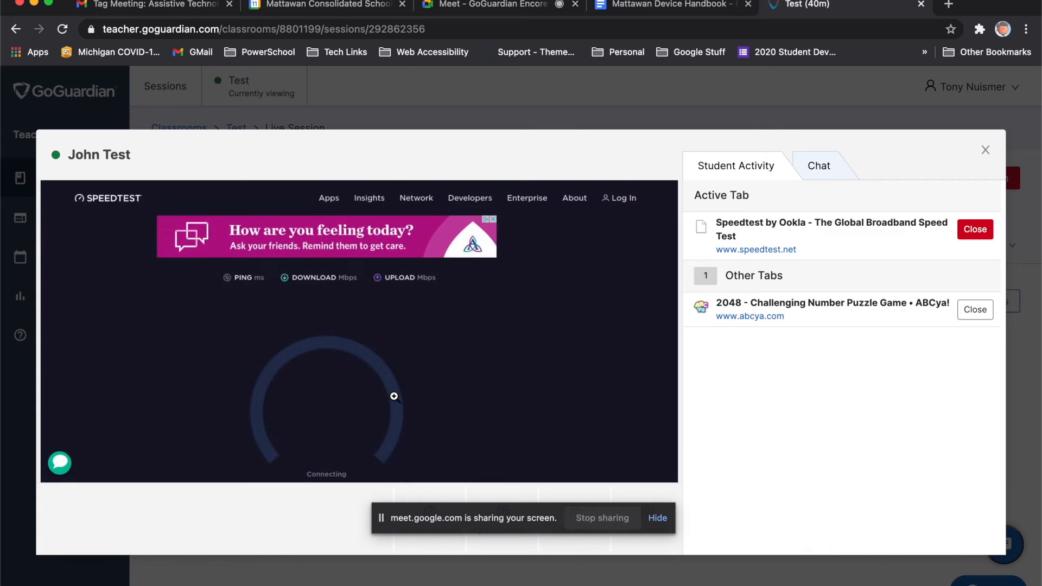
left_click_drag(413, 525, 602, 582)
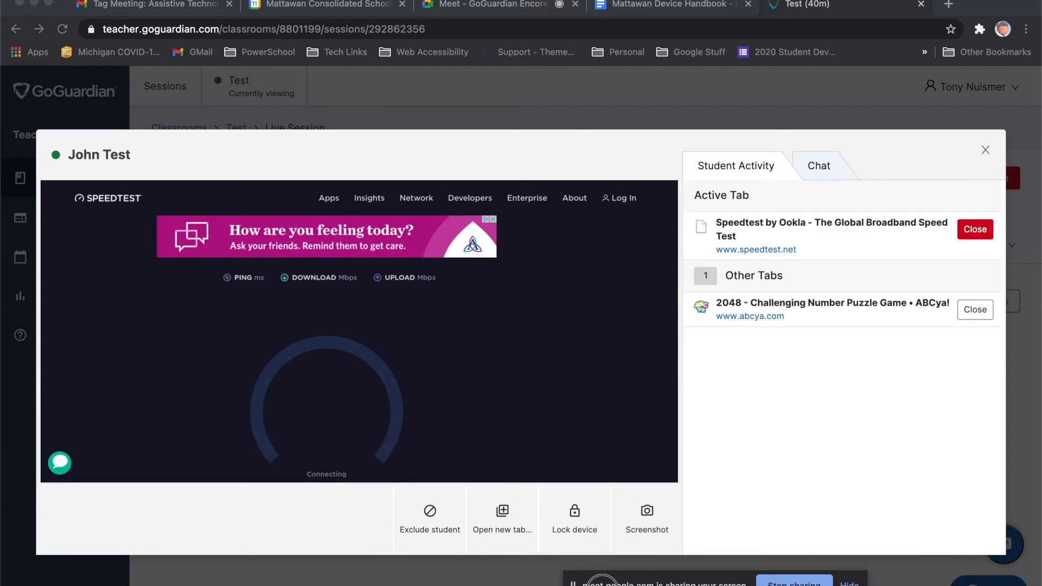
left_click(649, 515)
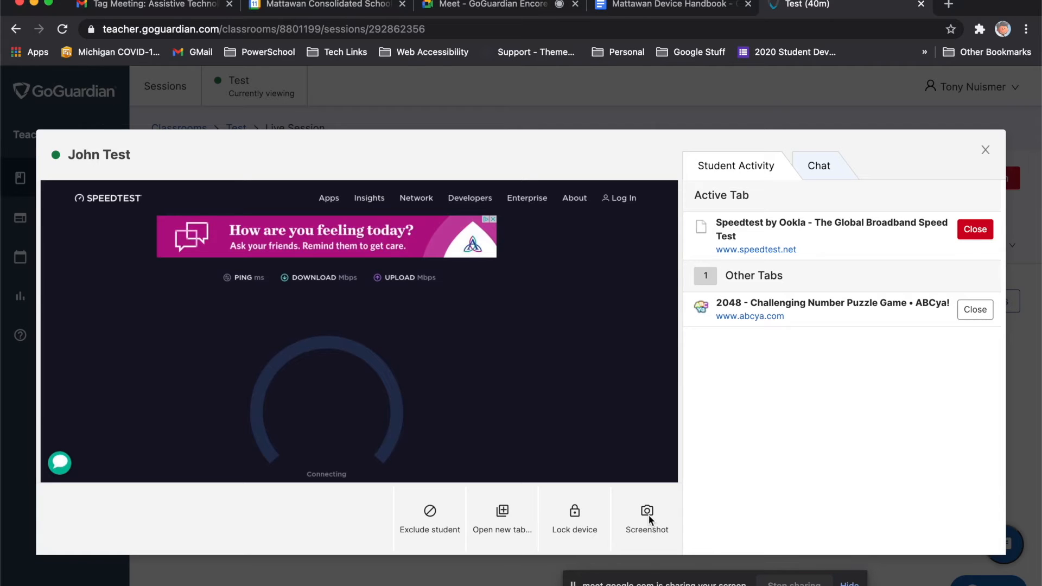
left_click(649, 515)
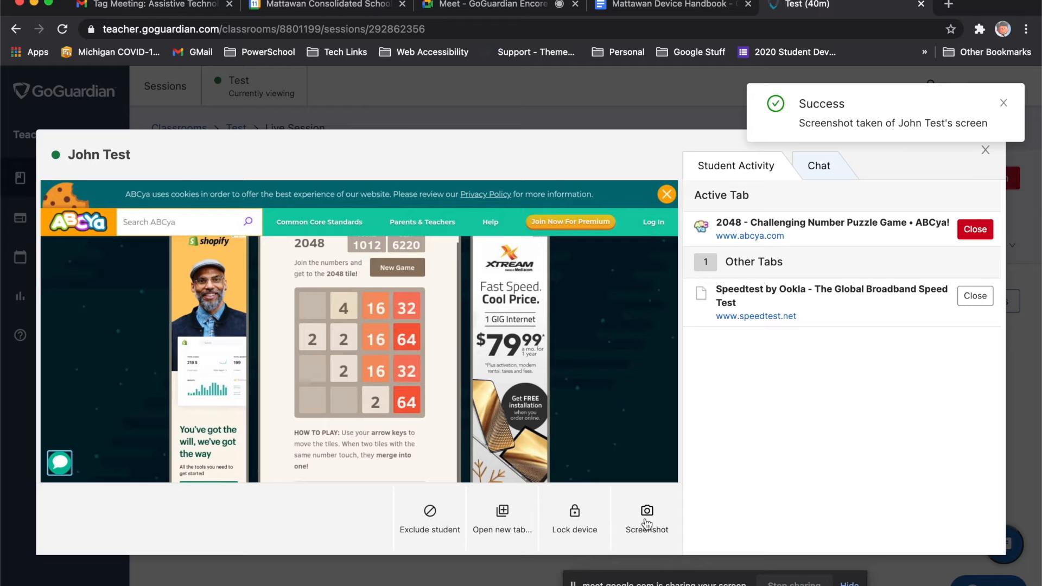
left_click(985, 151)
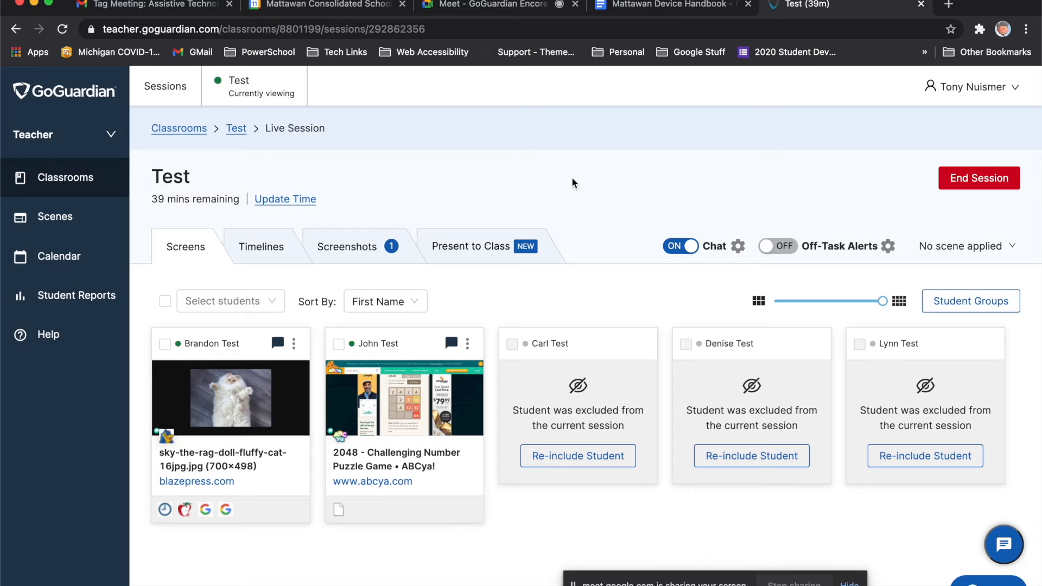
Step: End the live Test session
left_click(659, 197)
left_click(958, 186)
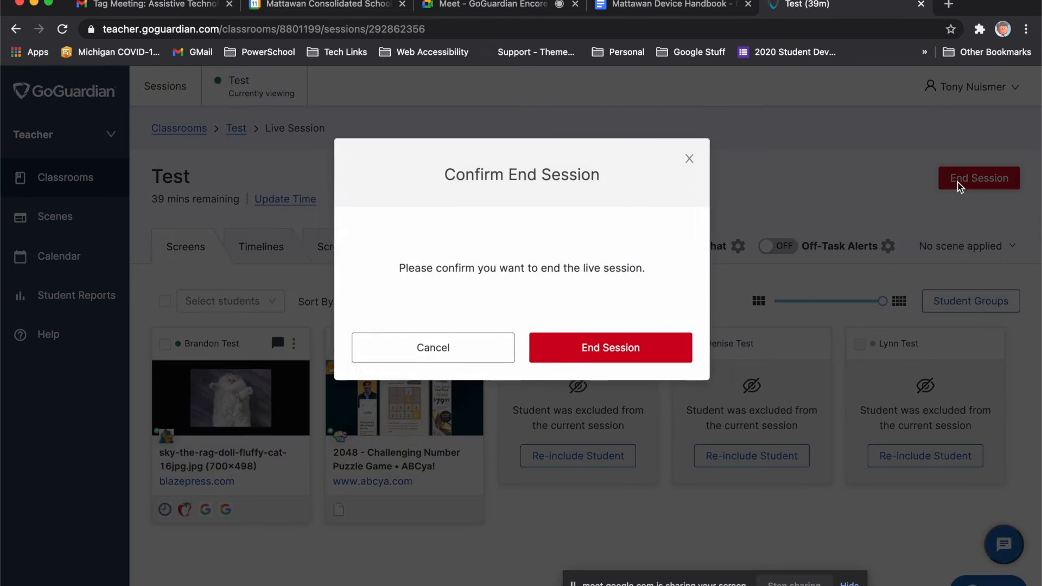
left_click(595, 353)
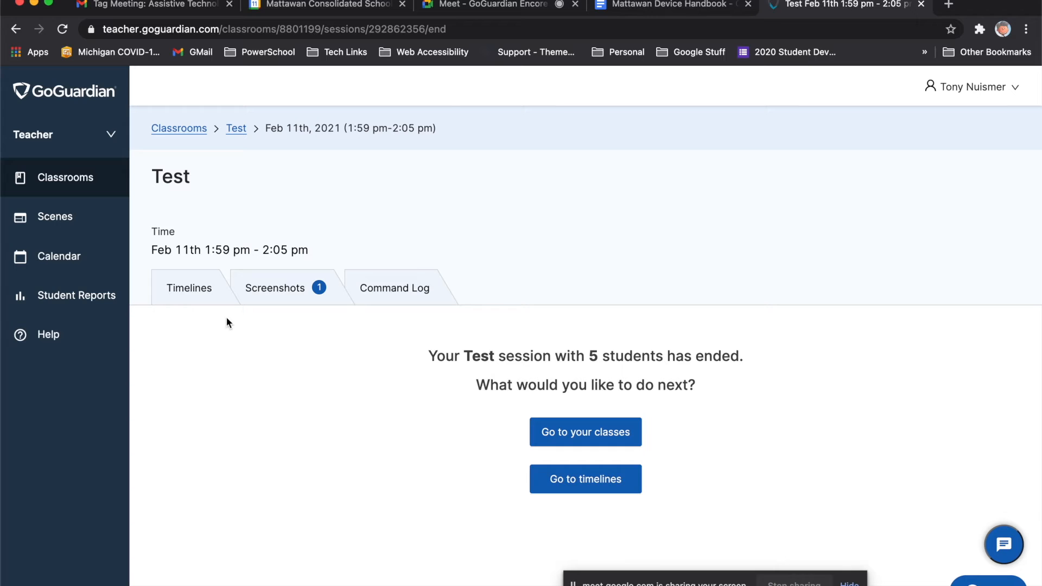
Step: Browse the Test classroom's past sessions and open the Feb 11th session from 1:59 pm to 2:05 pm
left_click(234, 130)
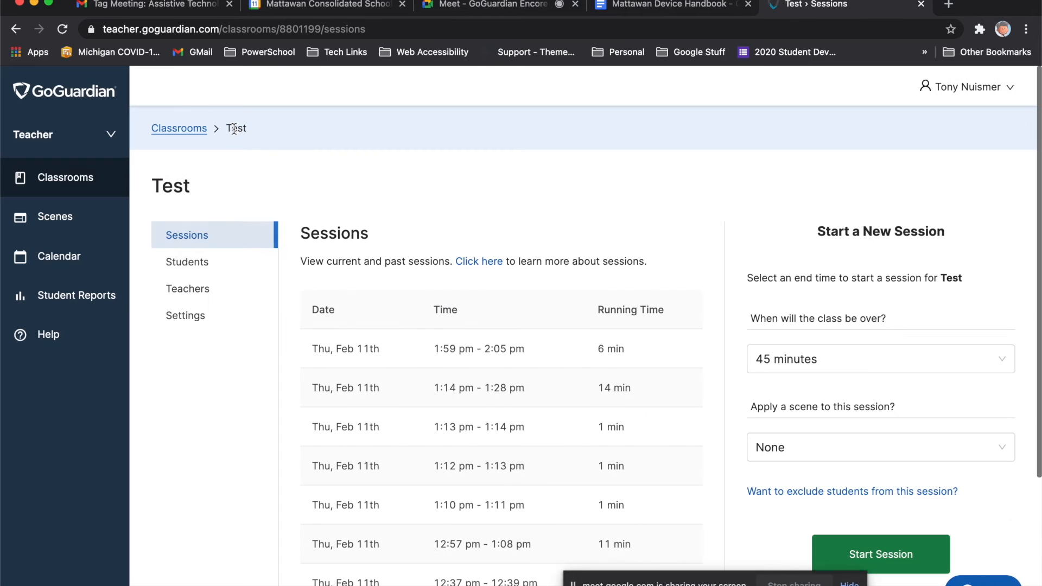
left_click(175, 134)
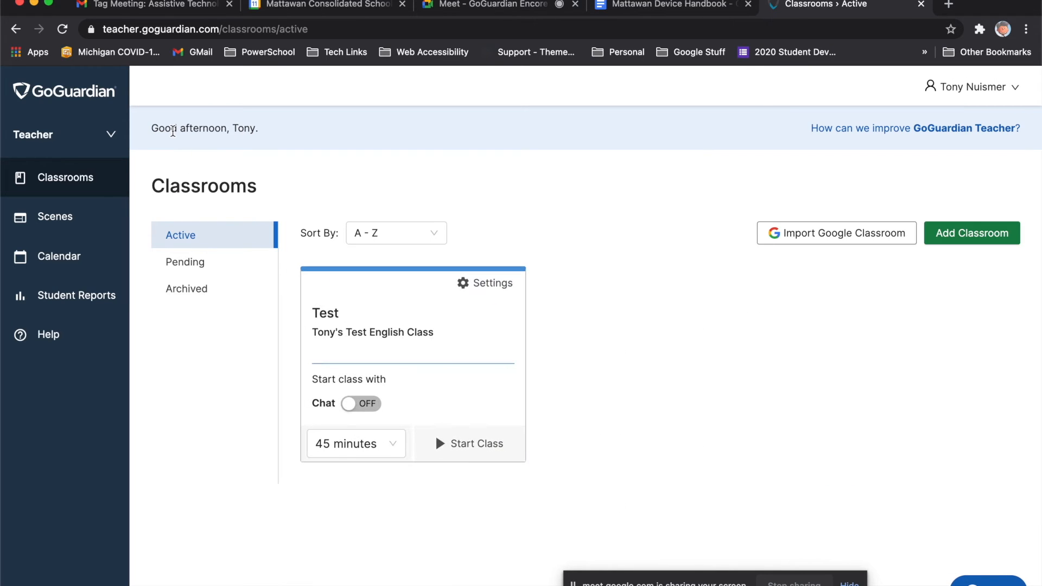
left_click(385, 305)
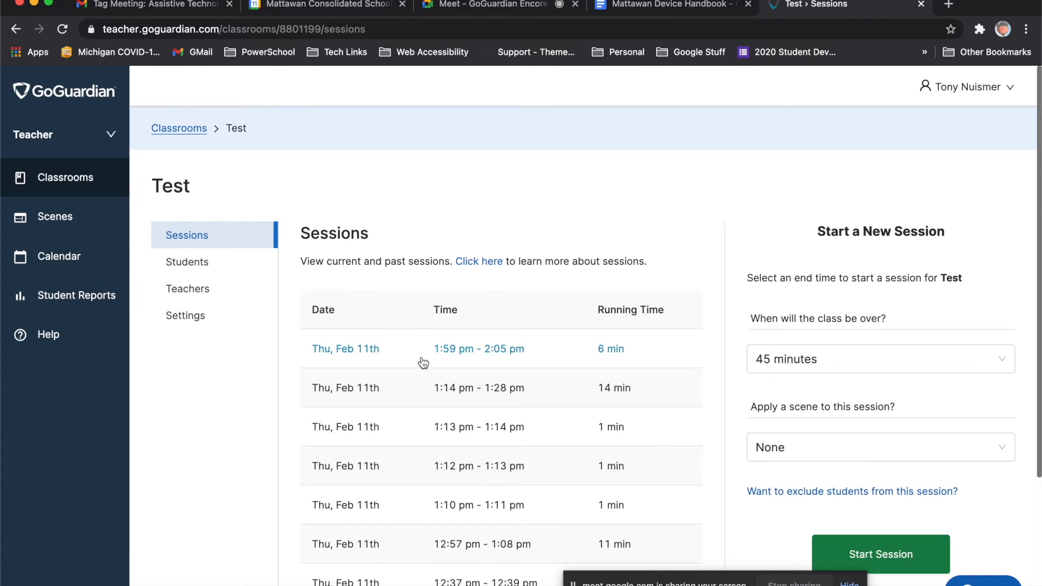
scroll(423, 363, "down", 1)
scroll(425, 367, "down", 4)
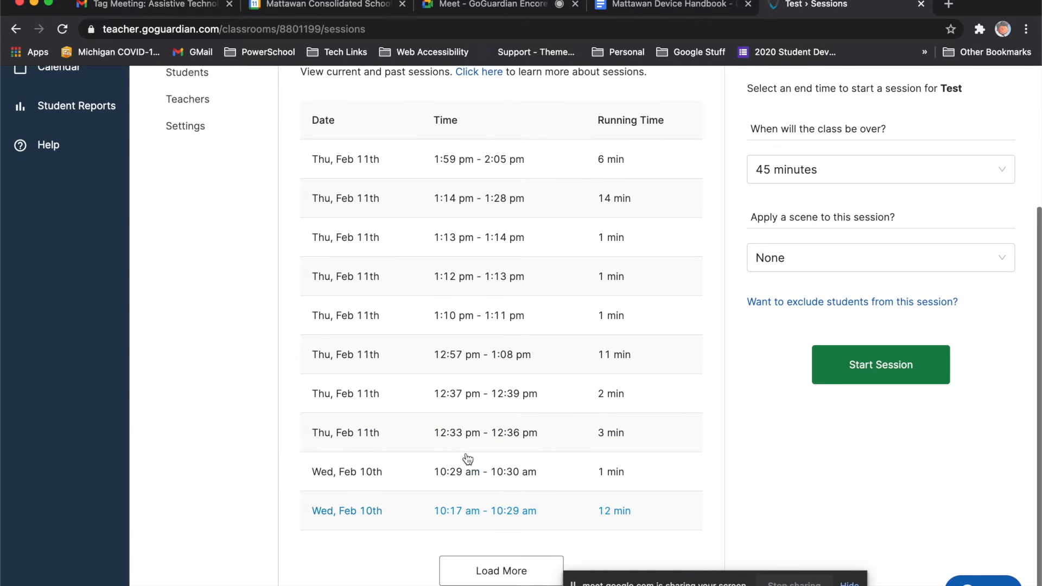
scroll(471, 462, "up", 2)
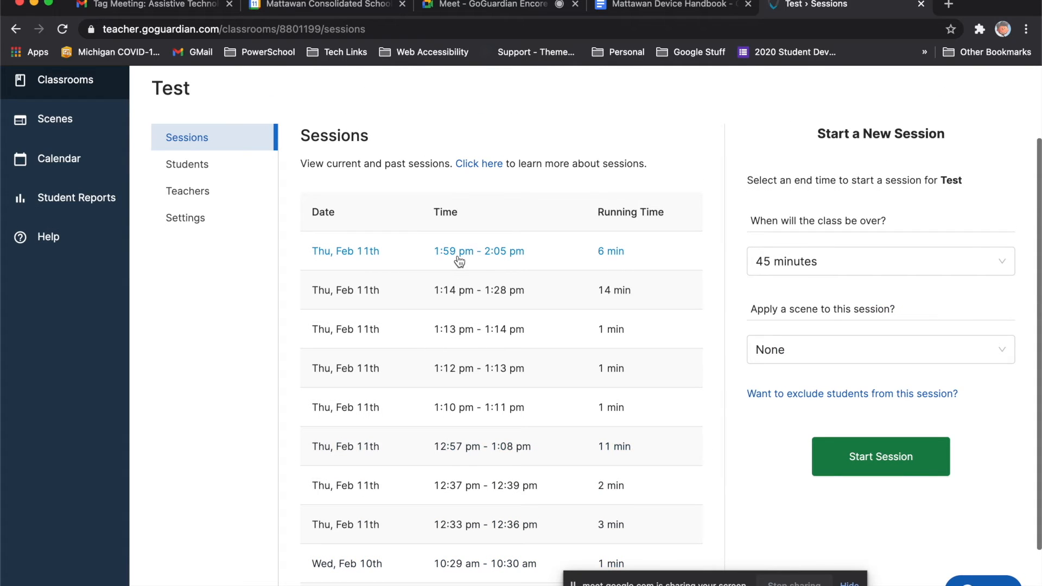
left_click(493, 257)
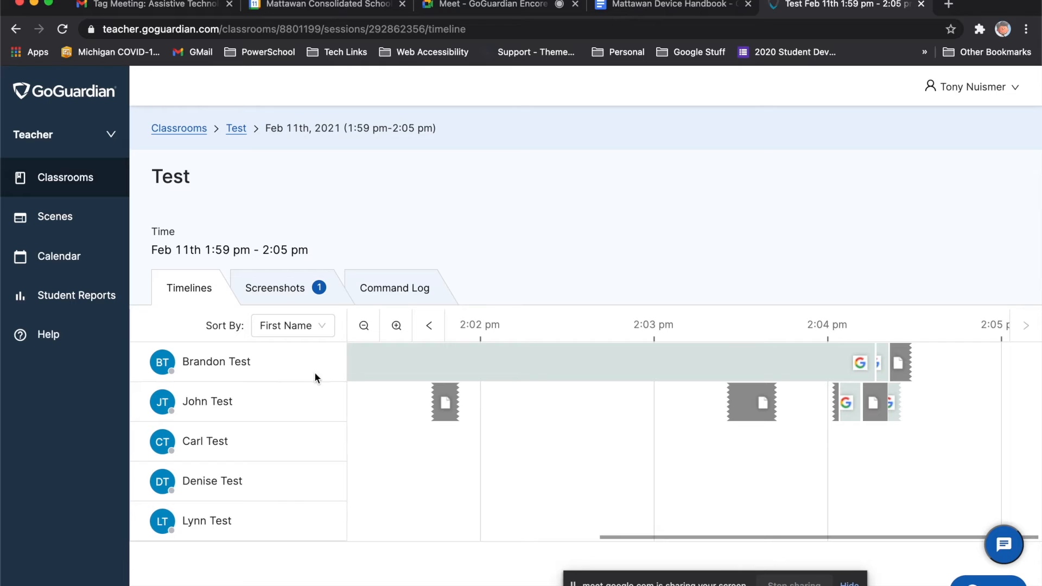
Step: Examine the end of the session timeline, checking the tab details of both online students around 2:04 pm
left_click(397, 325)
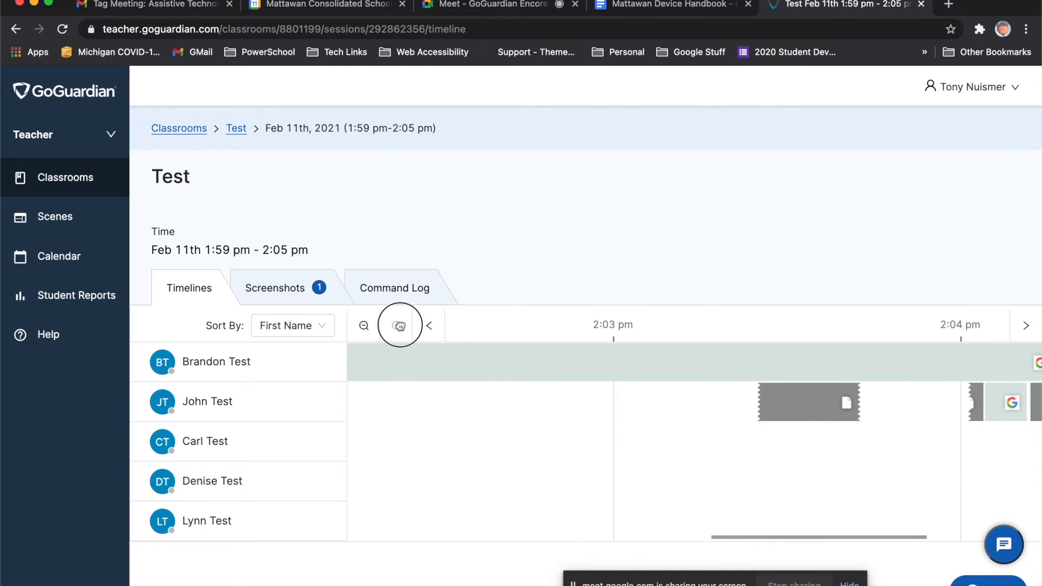
scroll(557, 424, "right", 5)
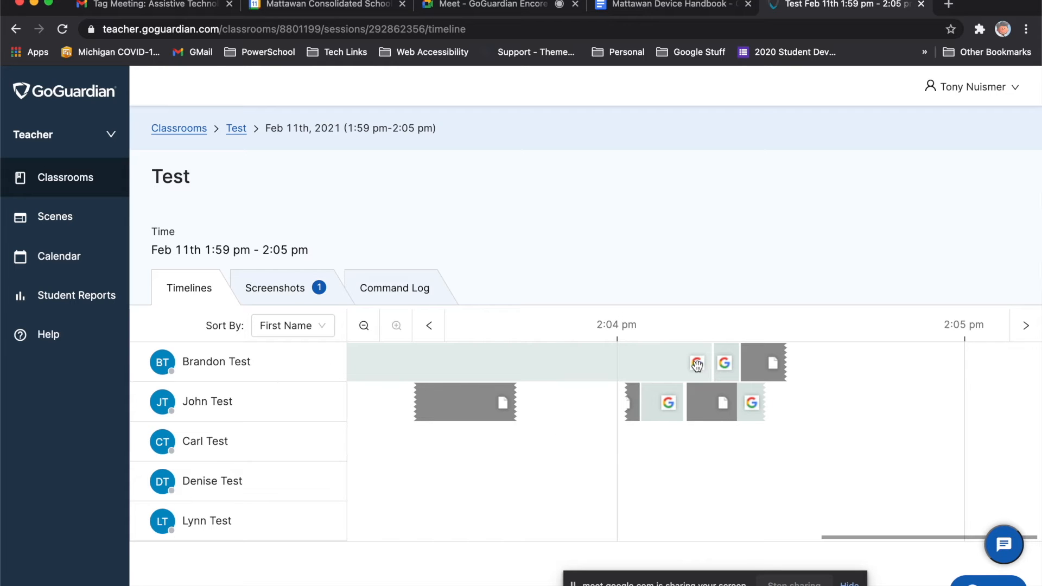
left_click(697, 364)
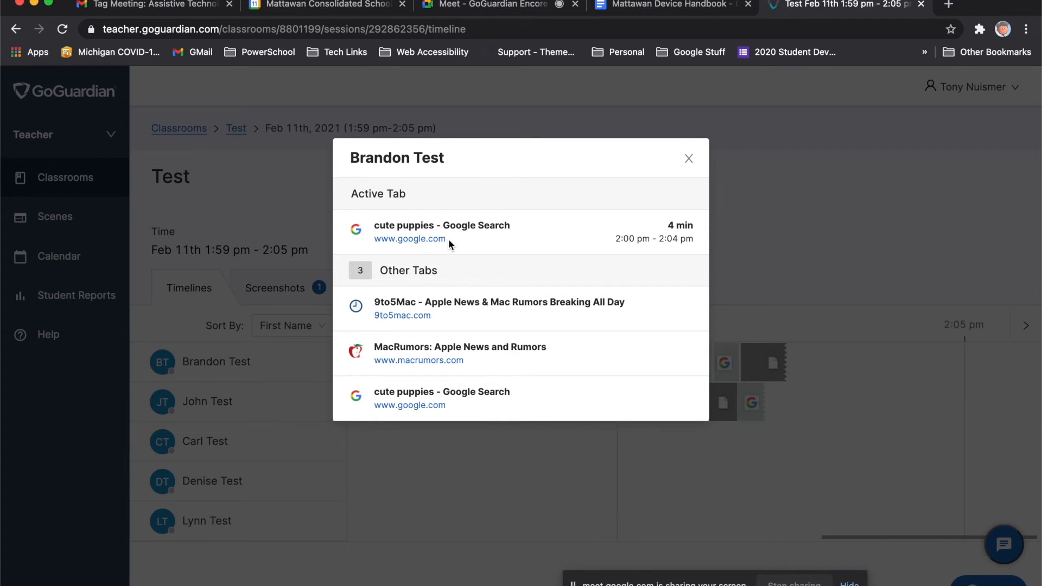
left_click(688, 159)
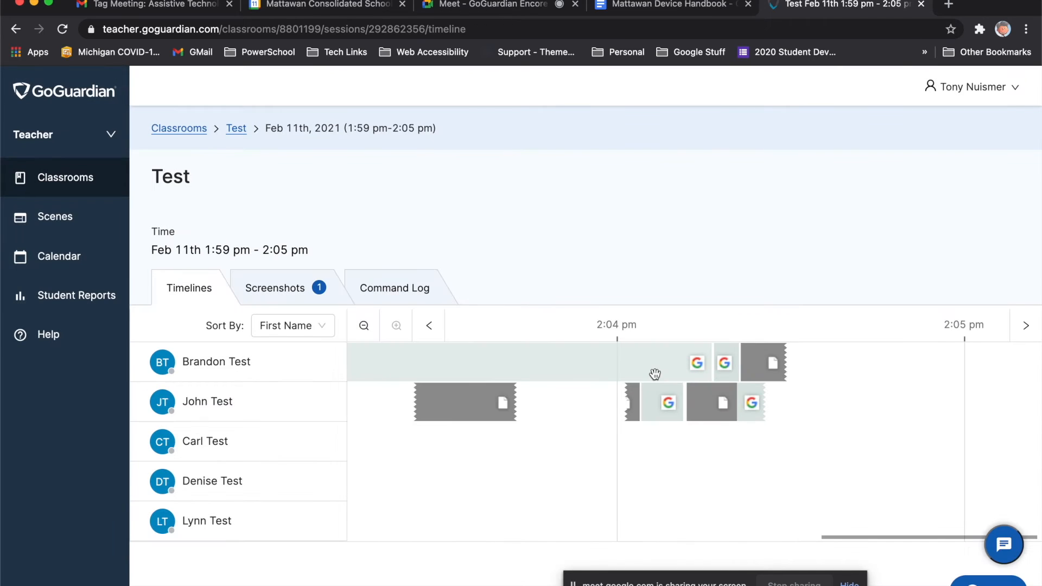
left_click(771, 362)
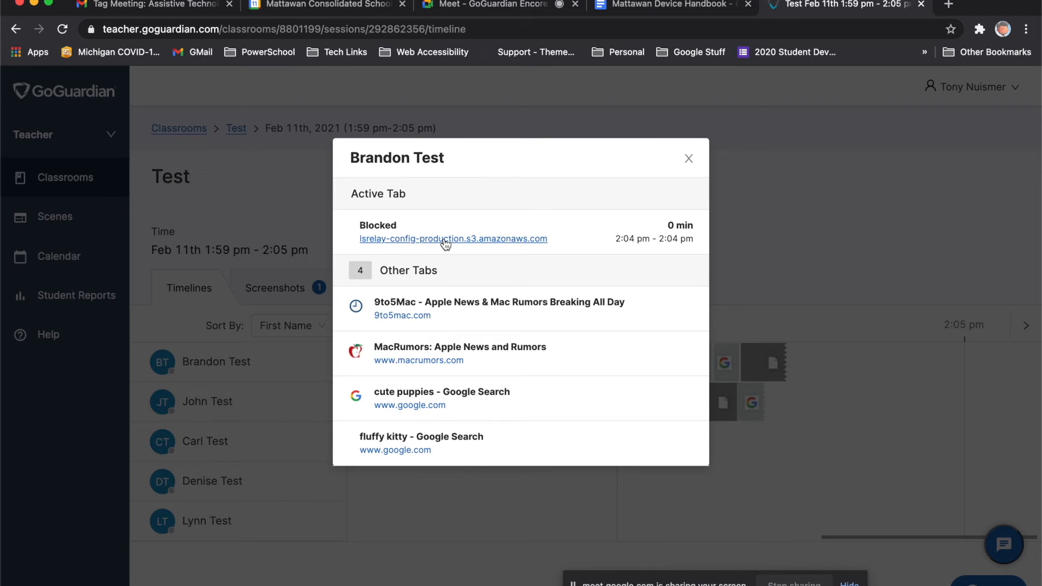
left_click(687, 157)
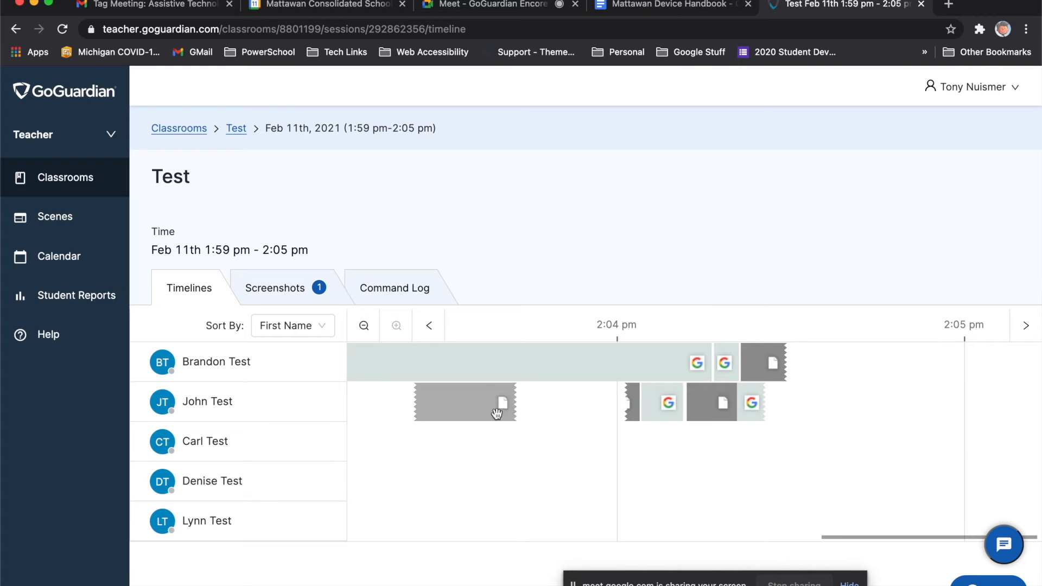
left_click(666, 407)
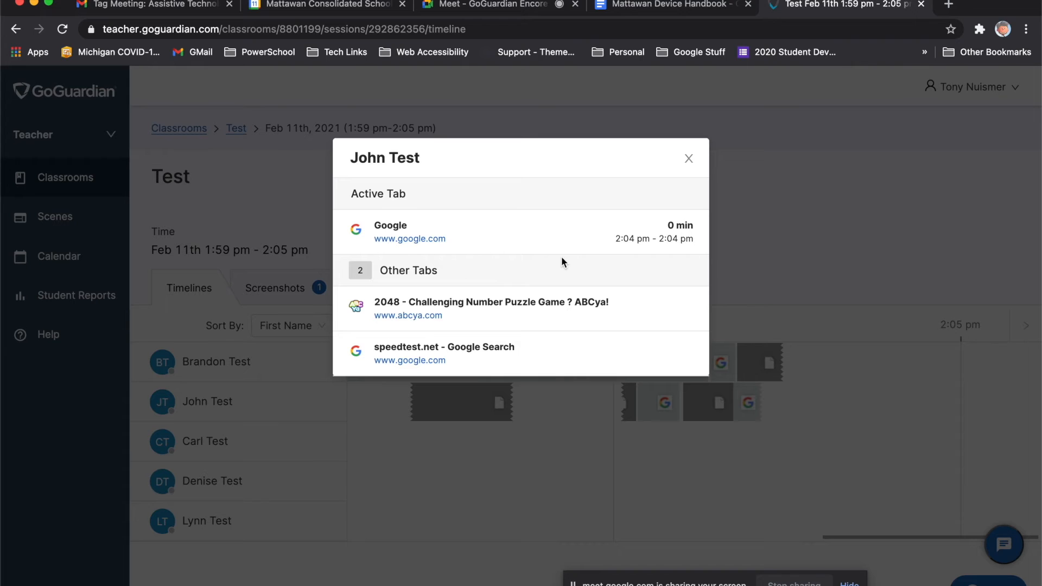
left_click(689, 159)
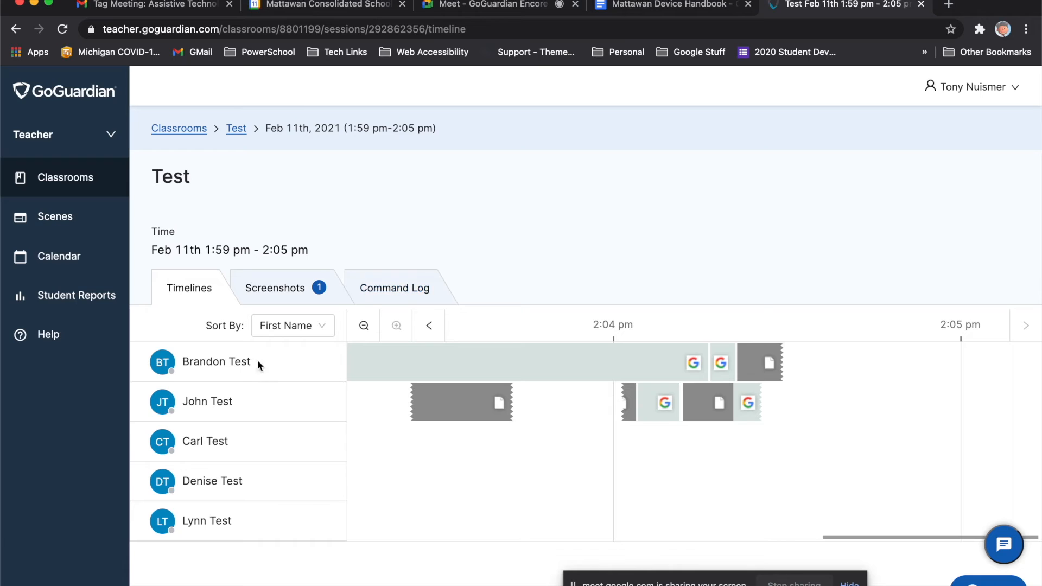
Step: Review the session's historical screenshots and its log of issued commands
left_click(274, 300)
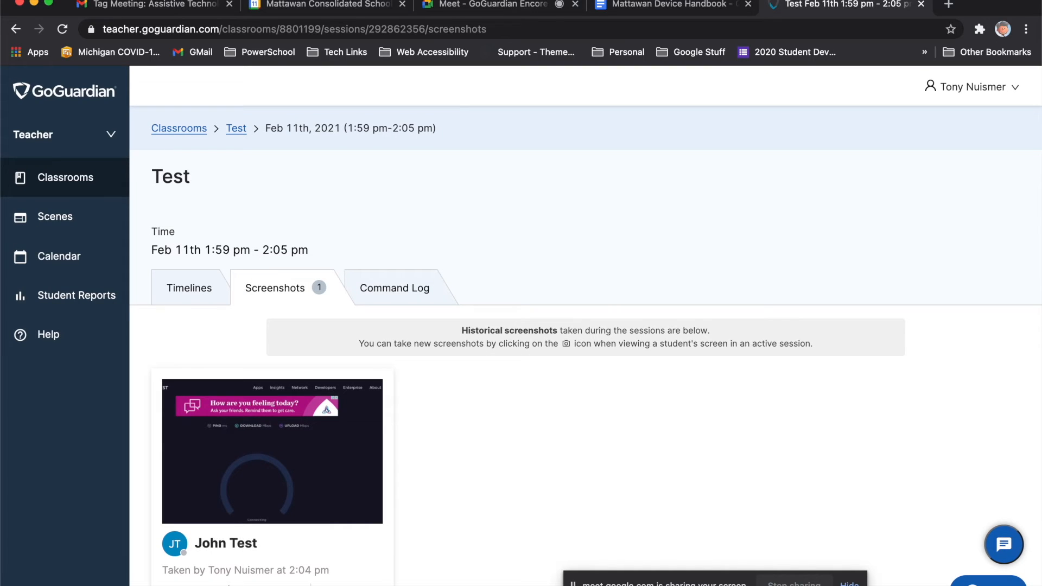
mouse_move(258, 585)
left_click(420, 293)
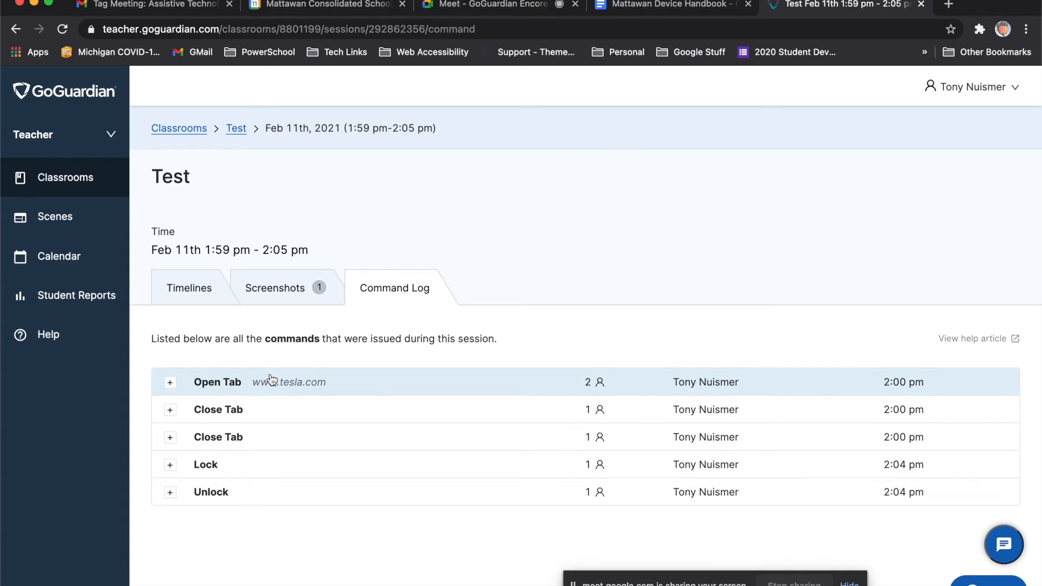
Step: Generate an individual student report for the fourth listed student in the Test classroom
left_click(66, 297)
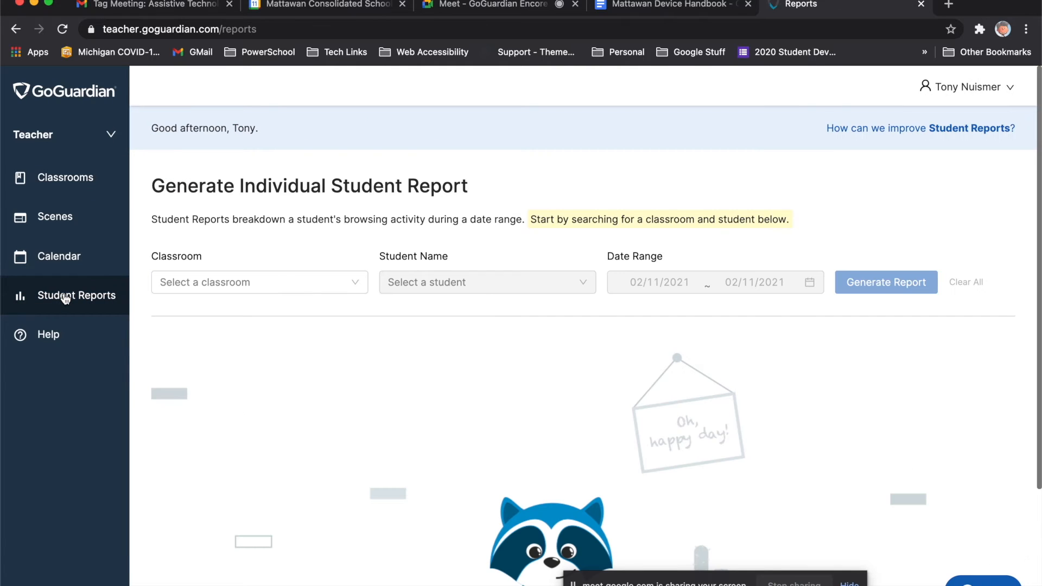
left_click(271, 288)
left_click(227, 332)
left_click(514, 286)
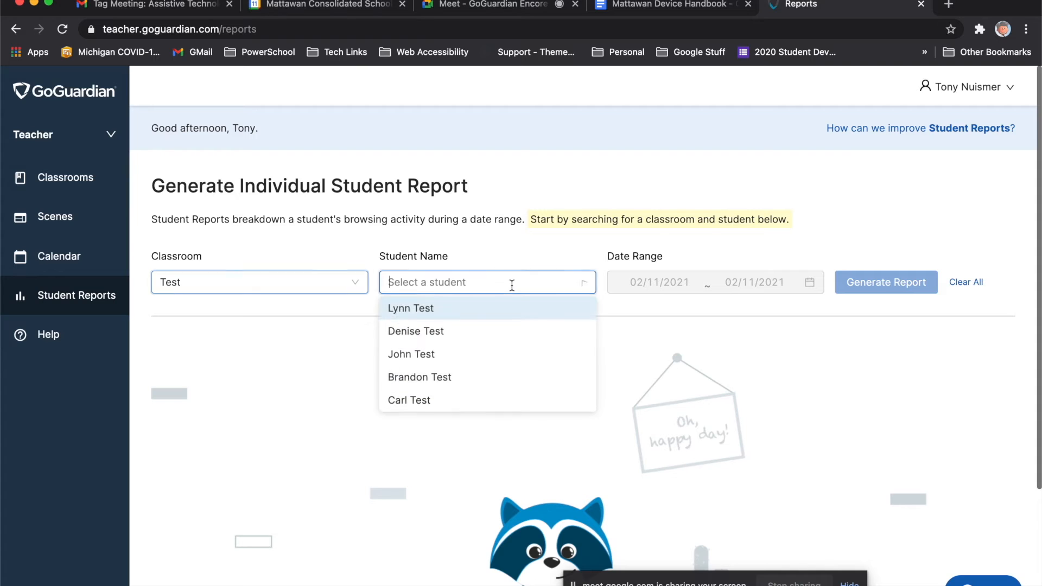
left_click(419, 379)
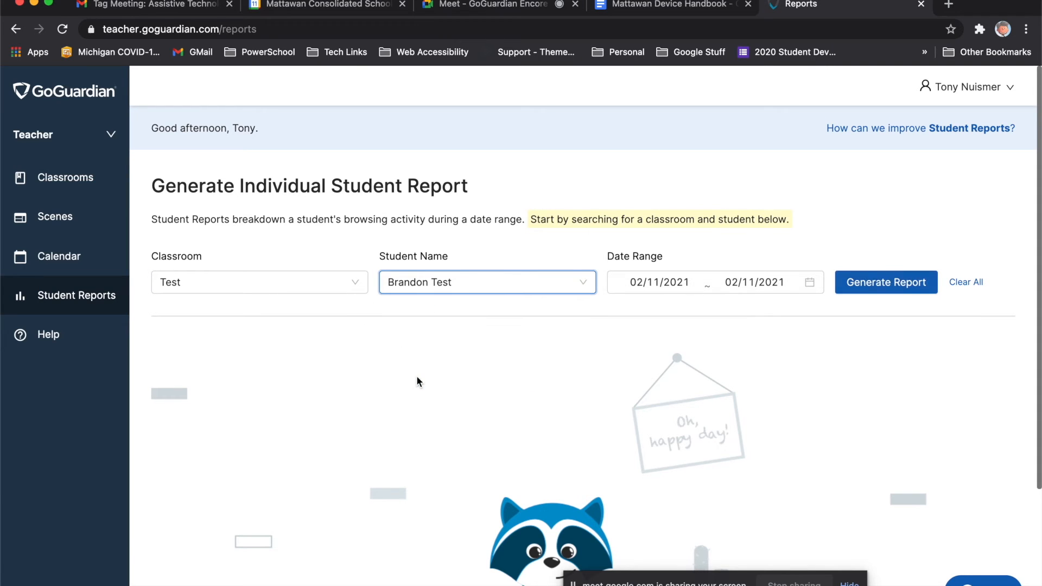
left_click(900, 291)
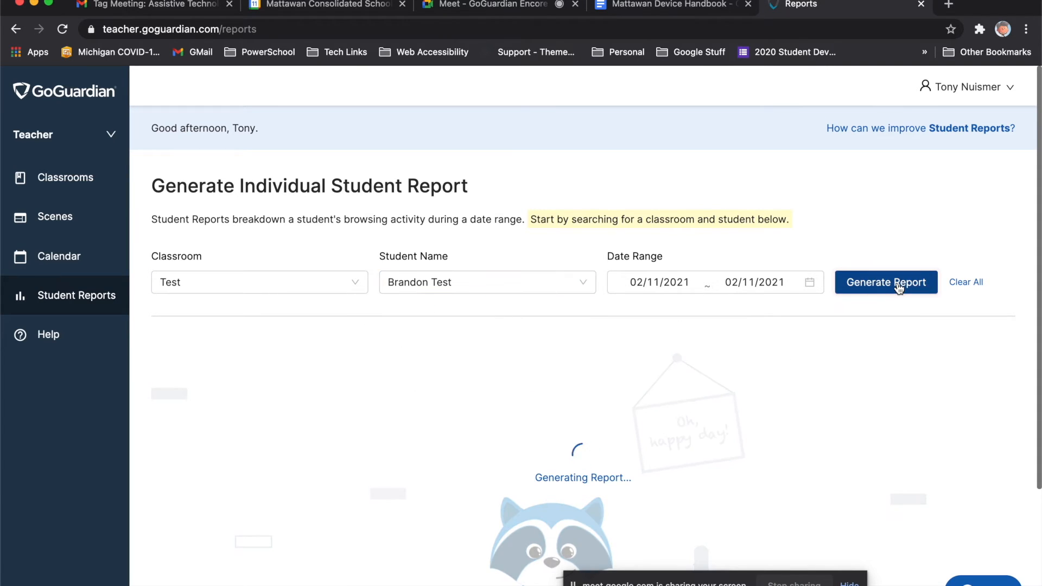
Step: Examine the student report's top websites, documents and searches, intervention figures, screenshots and detailed browsing history
scroll(482, 438, "down", 5)
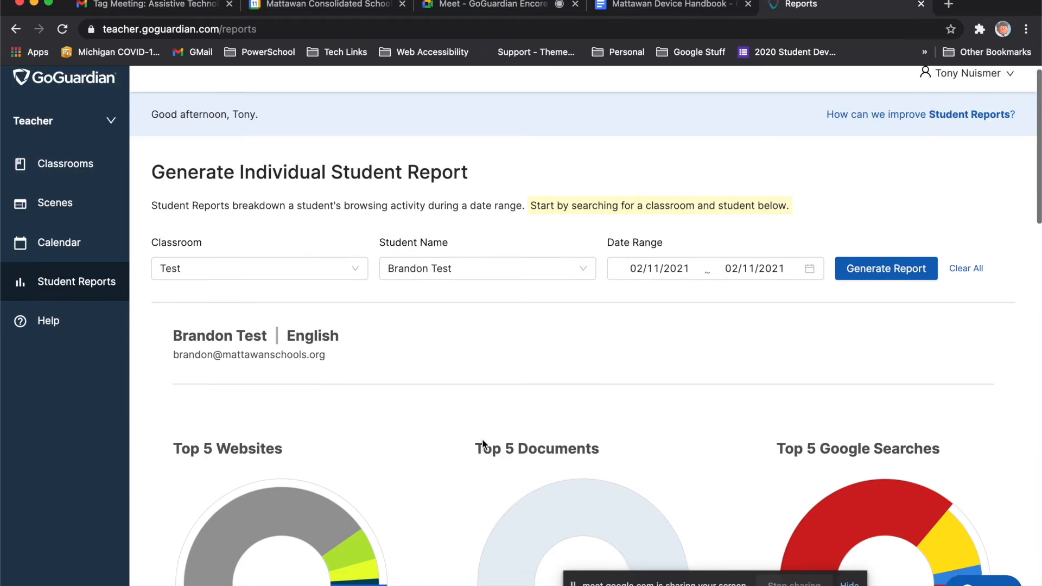
scroll(482, 440, "down", 1)
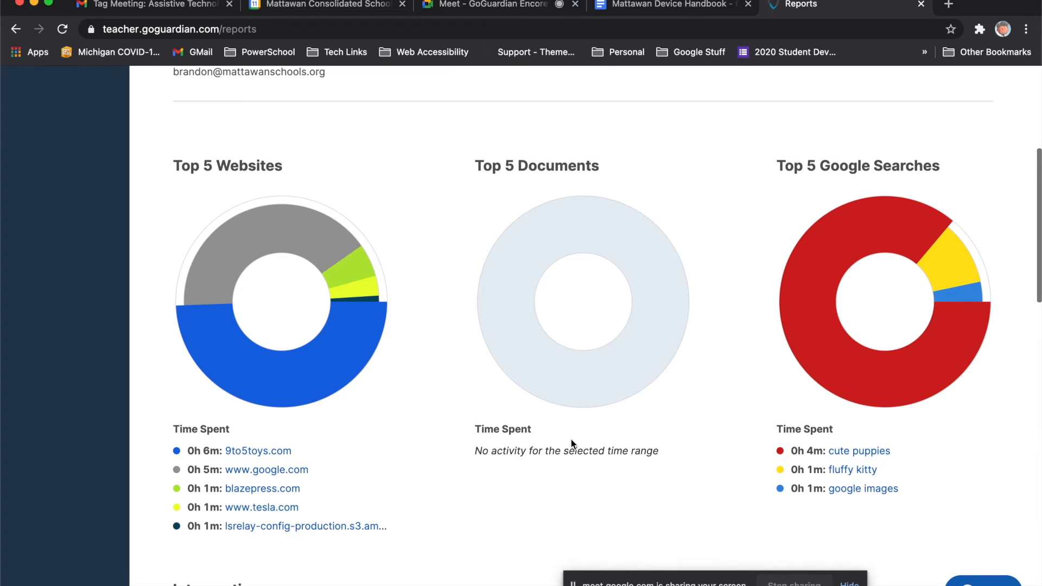
scroll(523, 443, "down", 7)
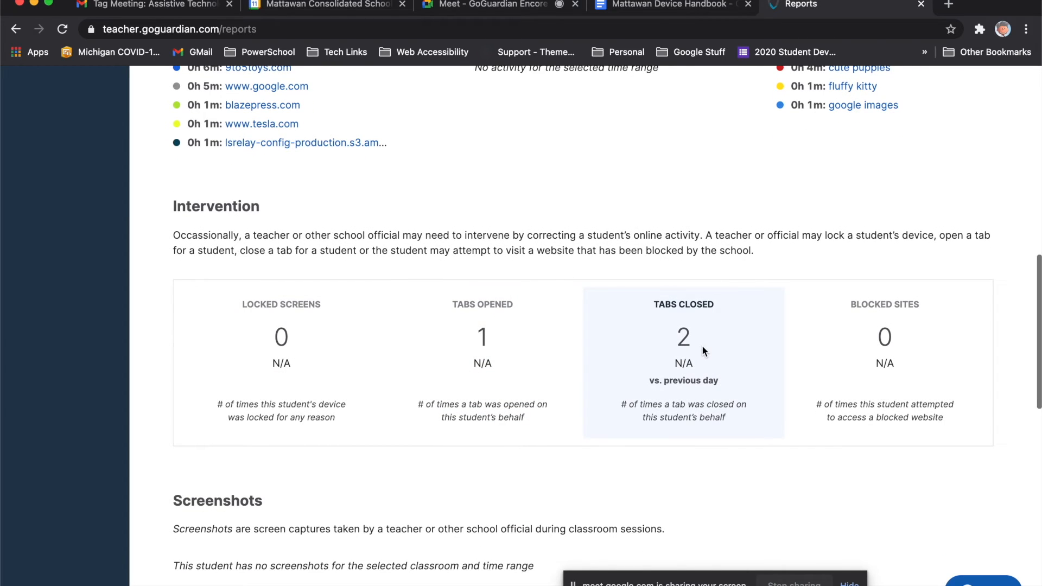
scroll(703, 350, "down", 7)
scroll(702, 347, "down", 3)
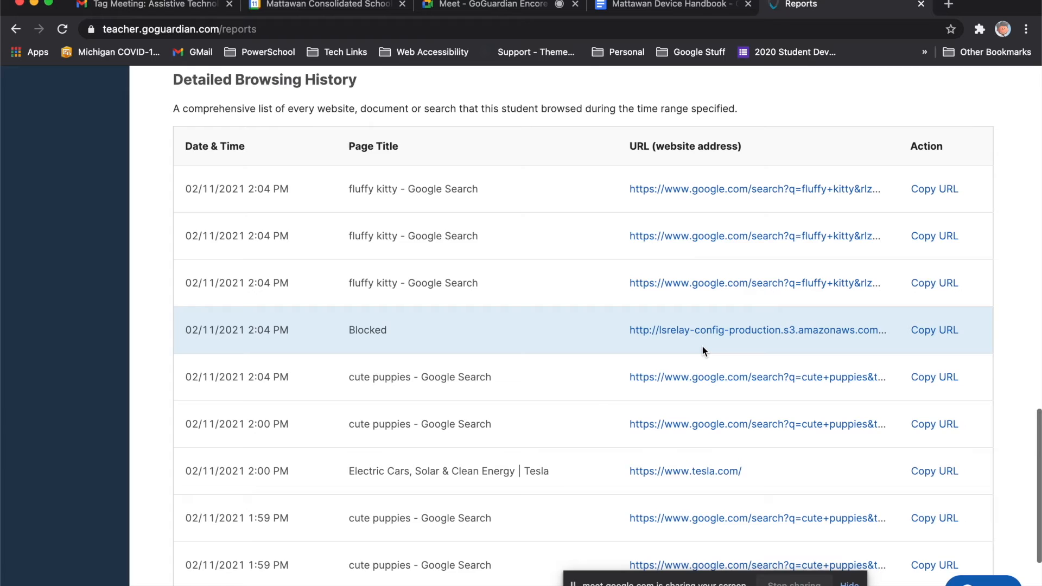
scroll(703, 350, "down", 3)
scroll(702, 347, "down", 1)
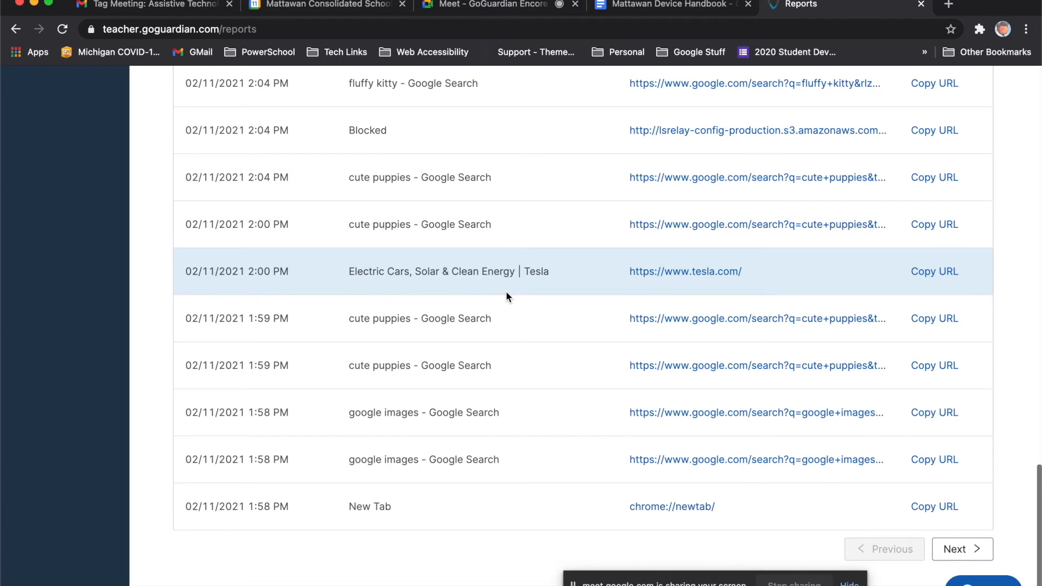
scroll(461, 259, "up", 20)
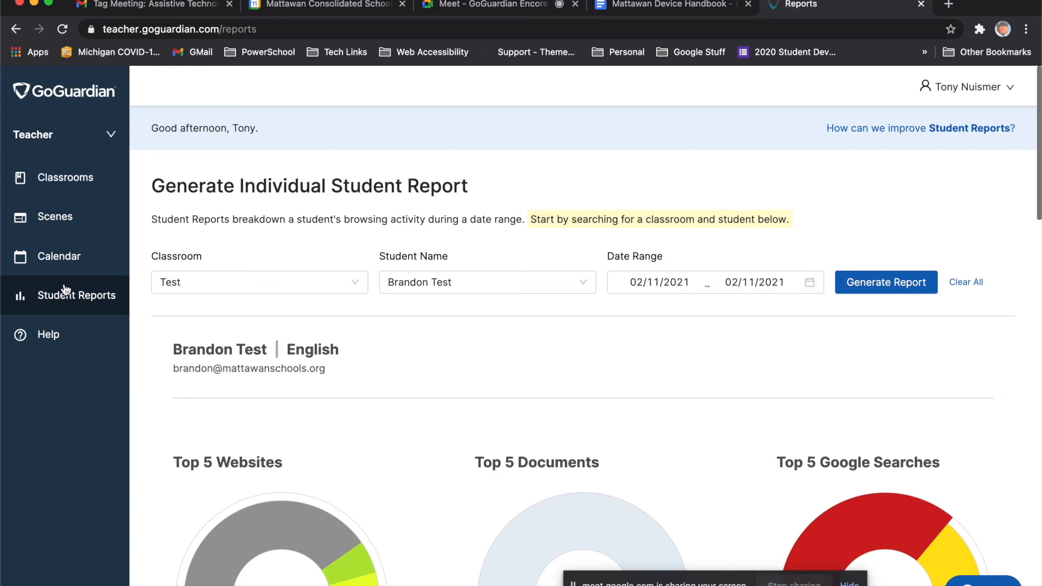
Step: Add a new scene and name it with the teacher's possessive first name, without apostrophe, followed by "Test Scene"
left_click(64, 227)
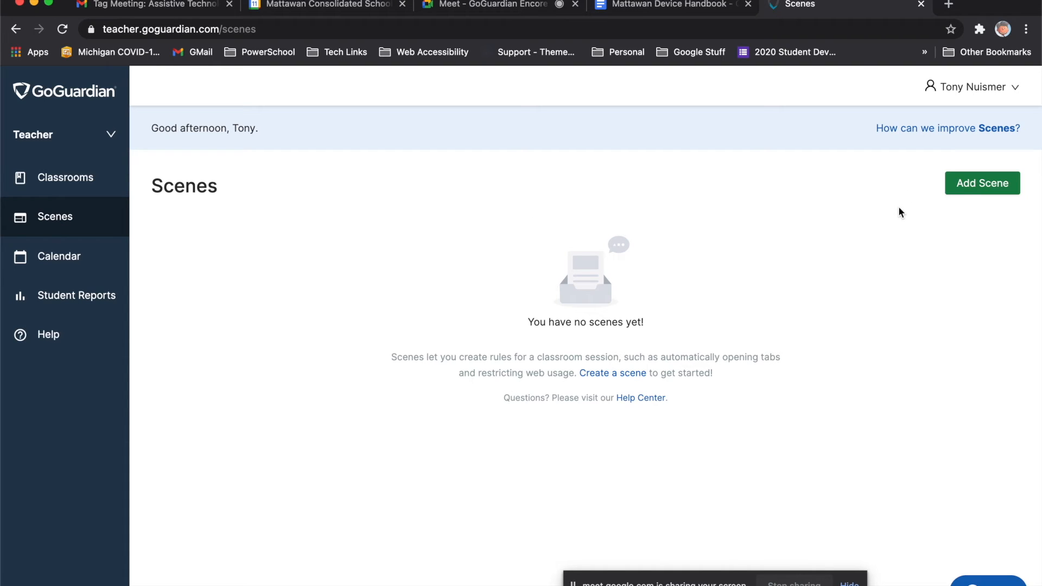
left_click(972, 190)
left_click(440, 343)
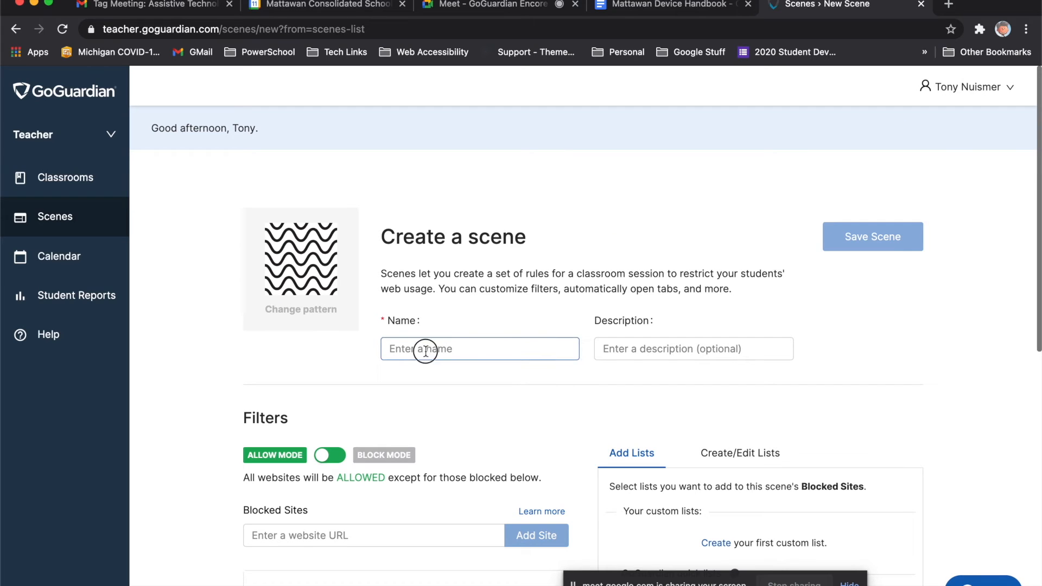
type("Tets")
type("Tes")
key("BackSpace")
key("BackSpace")
key("BackSpace")
type("onys Test Scene")
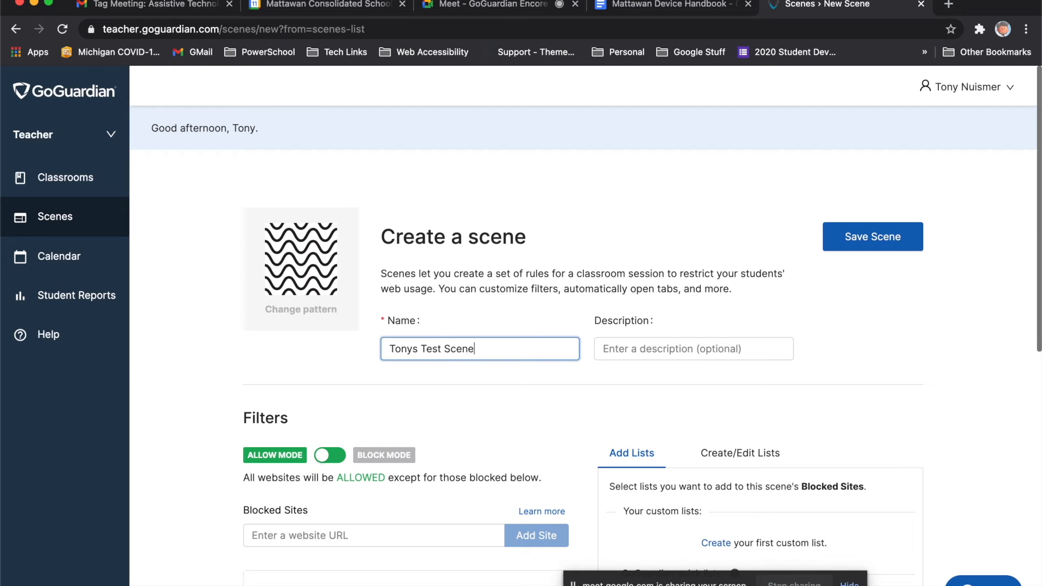
Step: Switch the new scene's website filters to Block Mode
scroll(458, 419, "down", 5)
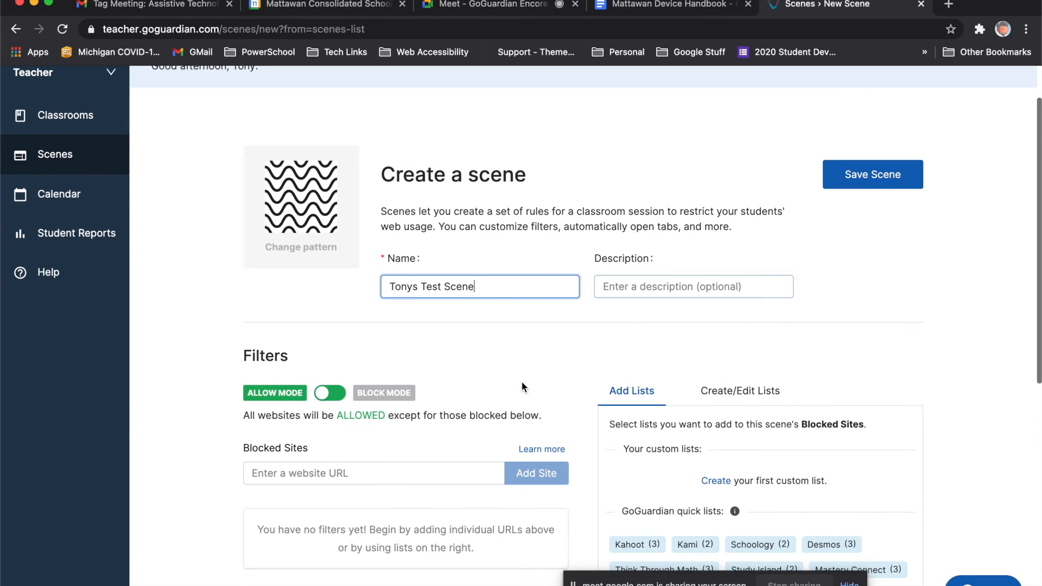
scroll(522, 387, "down", 1)
left_click(329, 256)
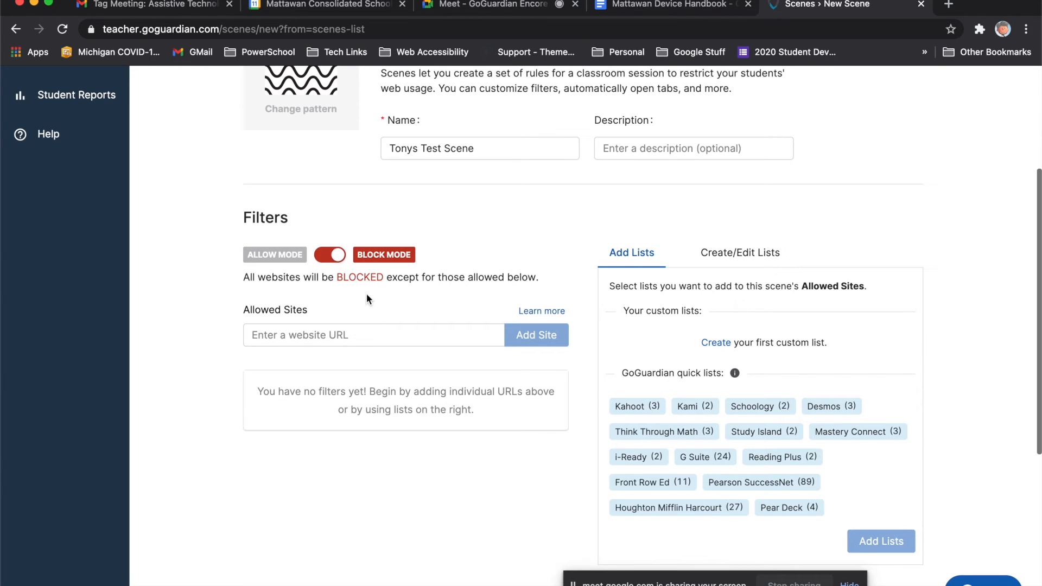
Step: Add the G Suite quick list and mail.google.com to the scene's allowed sites
left_click(312, 335)
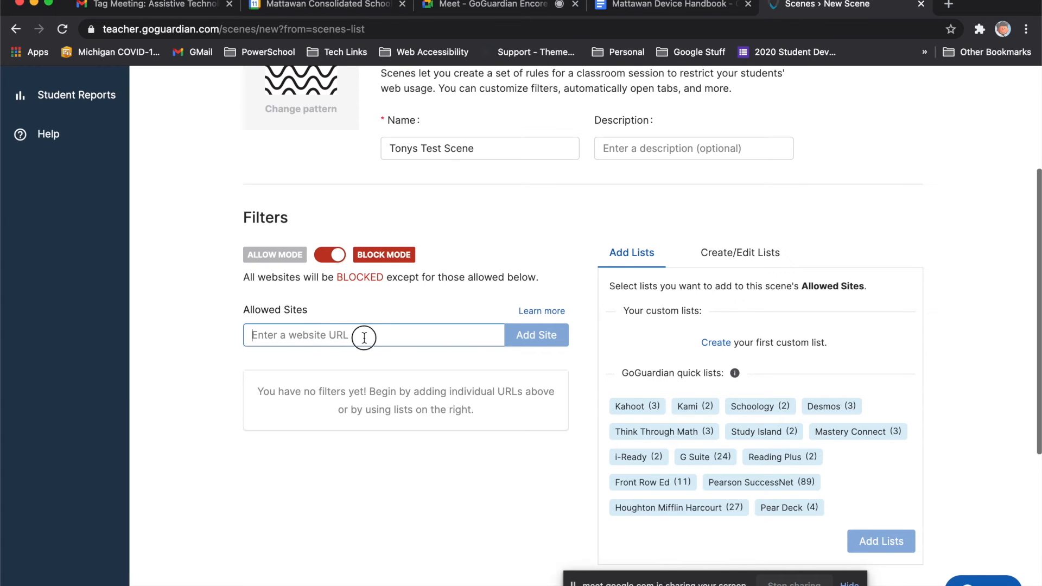
type("mail.google.com")
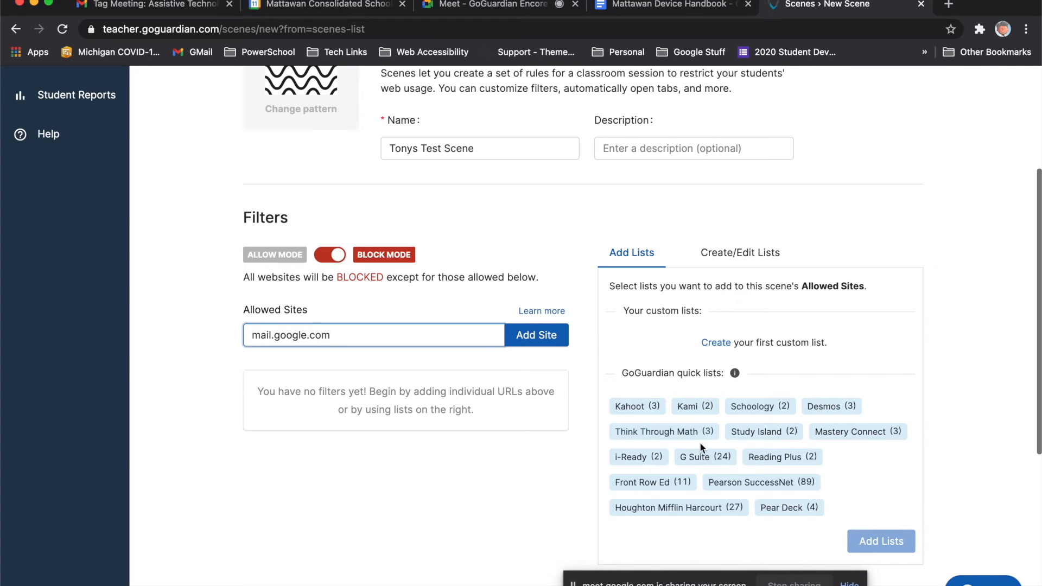
left_click(709, 461)
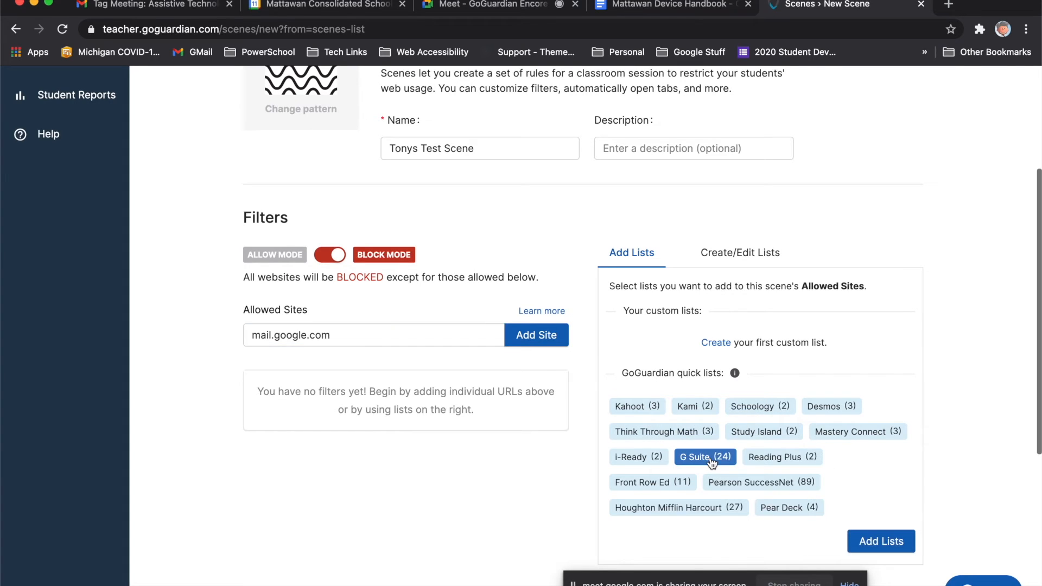
left_click(882, 543)
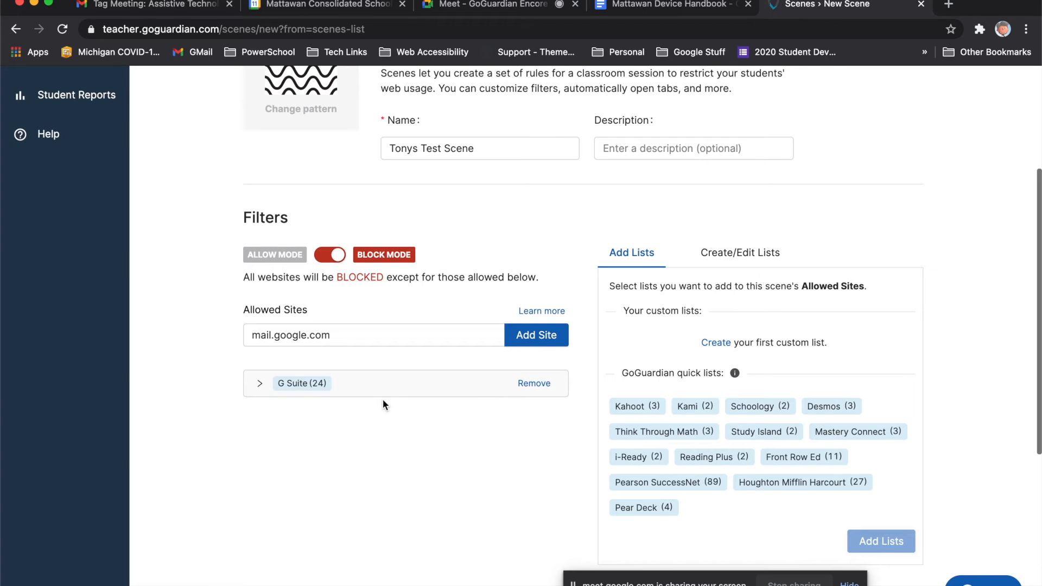
left_click(550, 339)
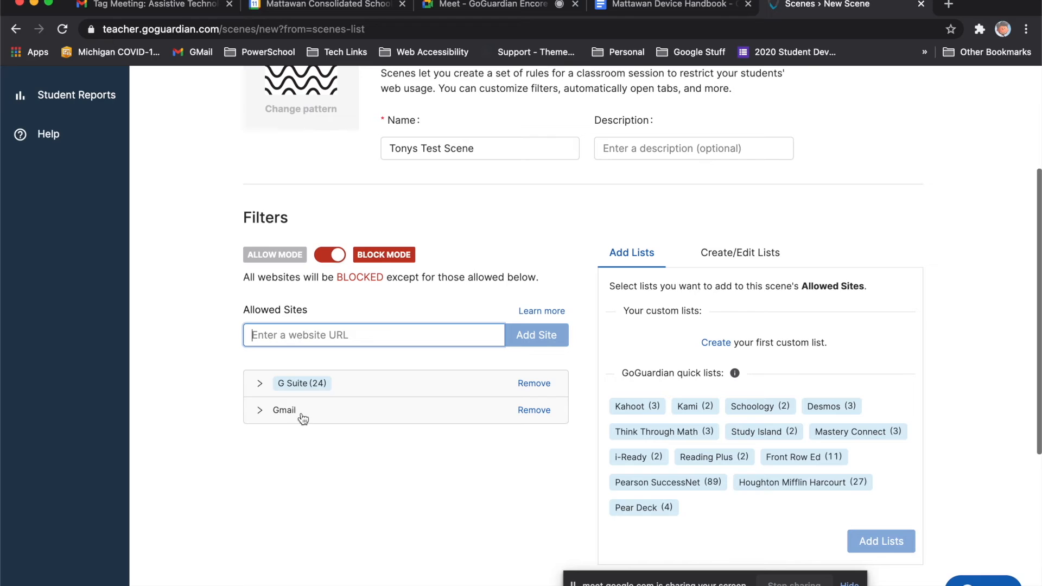
left_click(311, 449)
Step: Save the new scene with its allowed sites
scroll(391, 382, "up", 2)
scroll(392, 380, "down", 5)
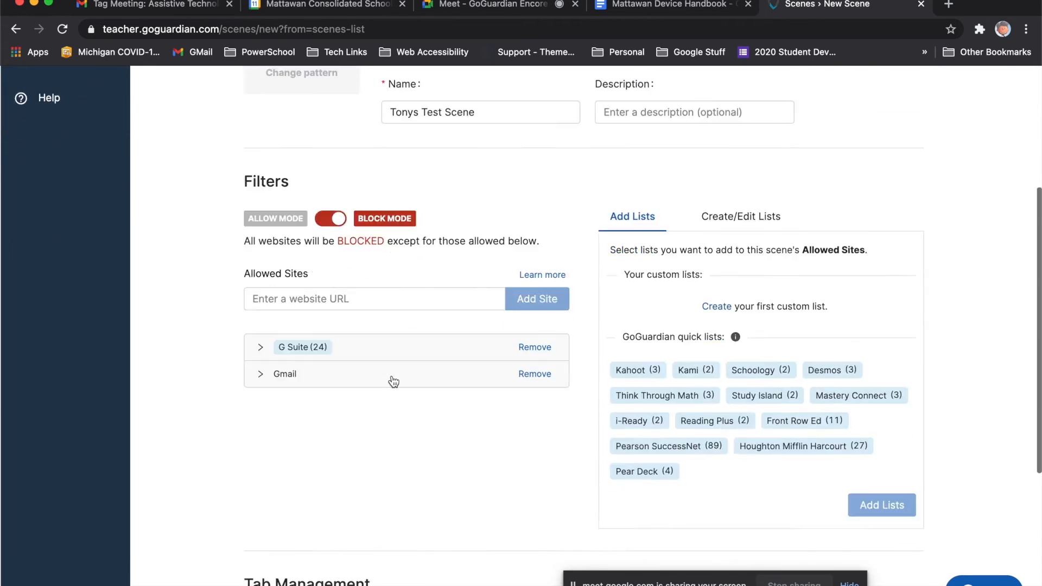
scroll(391, 374, "up", 10)
scroll(412, 379, "down", 10)
scroll(412, 312, "up", 10)
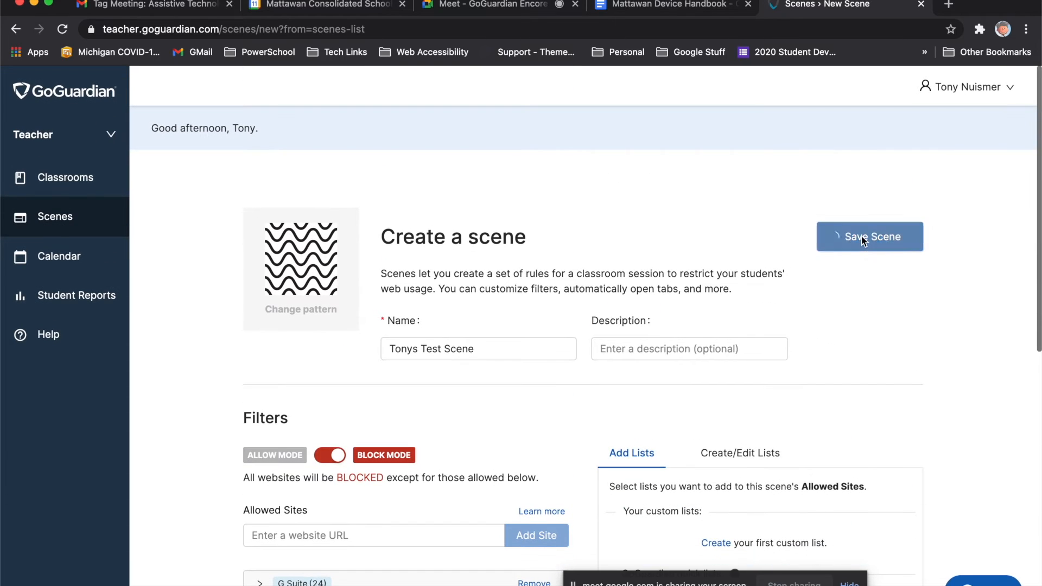
left_click(860, 236)
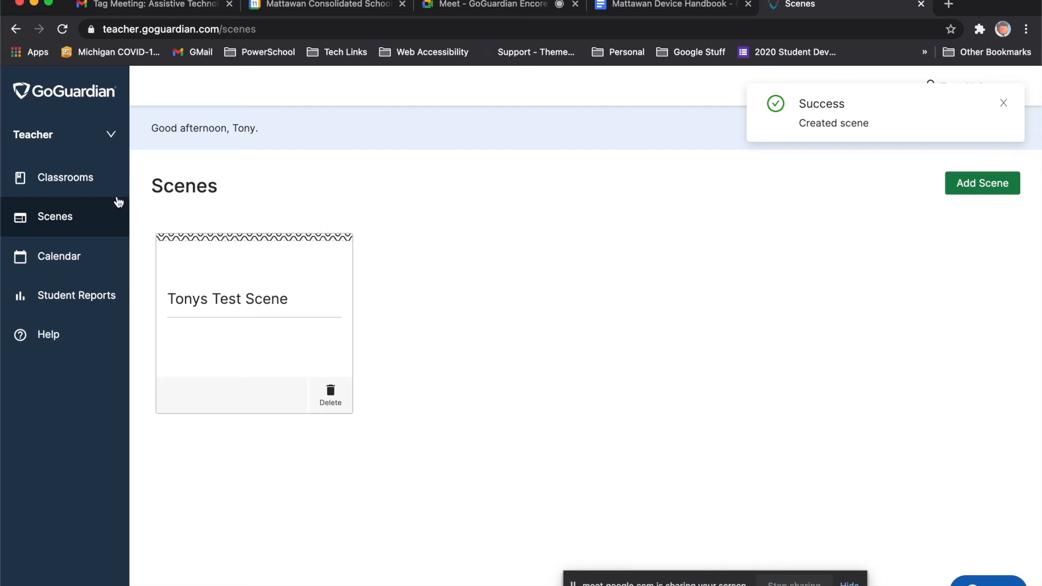
Step: Edit the Test classroom to use the newly created test scene as its default scene, and update the classroom
left_click(84, 182)
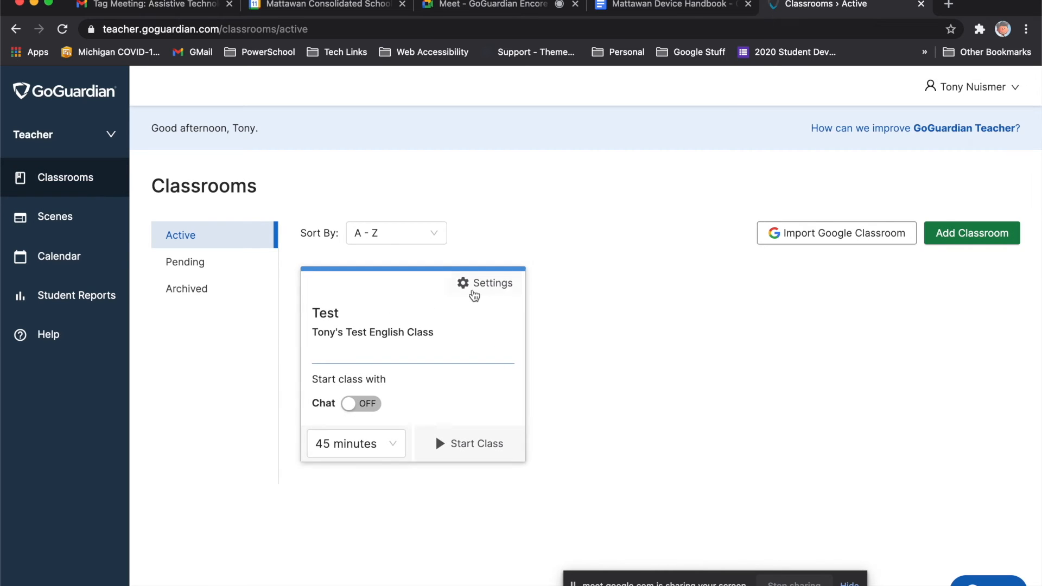
left_click(510, 291)
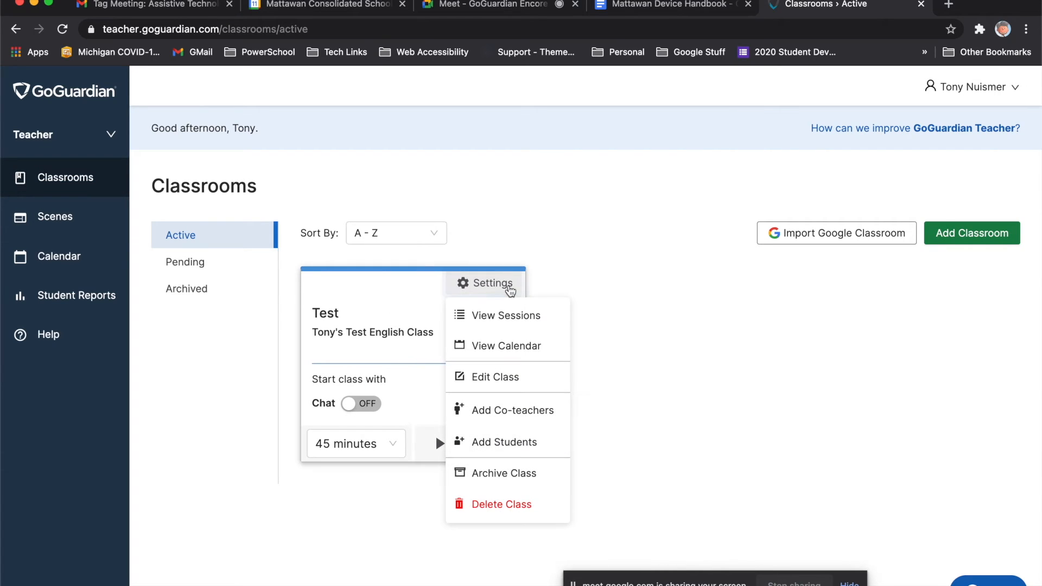
left_click(505, 377)
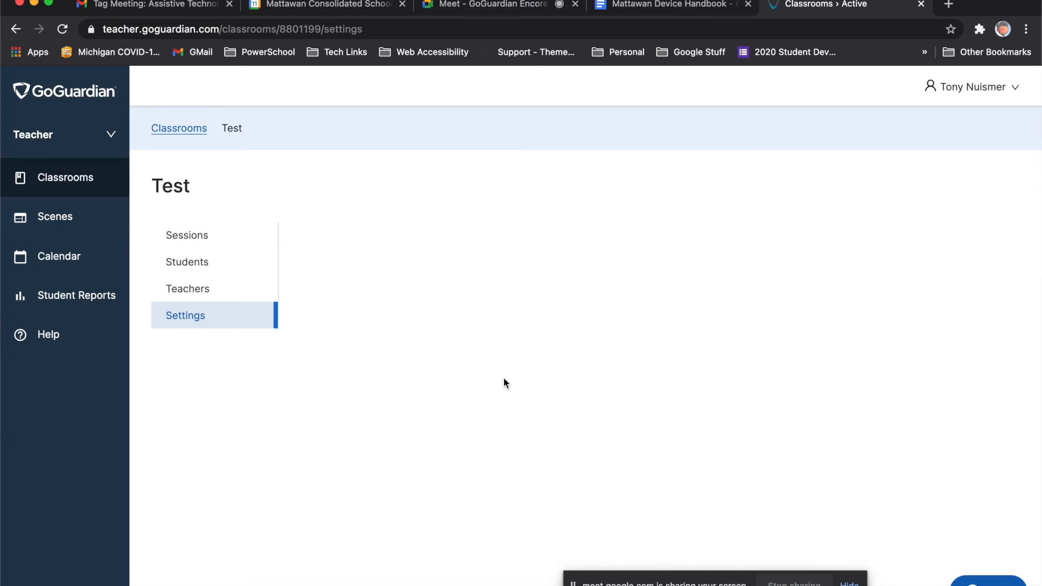
scroll(541, 352, "down", 5)
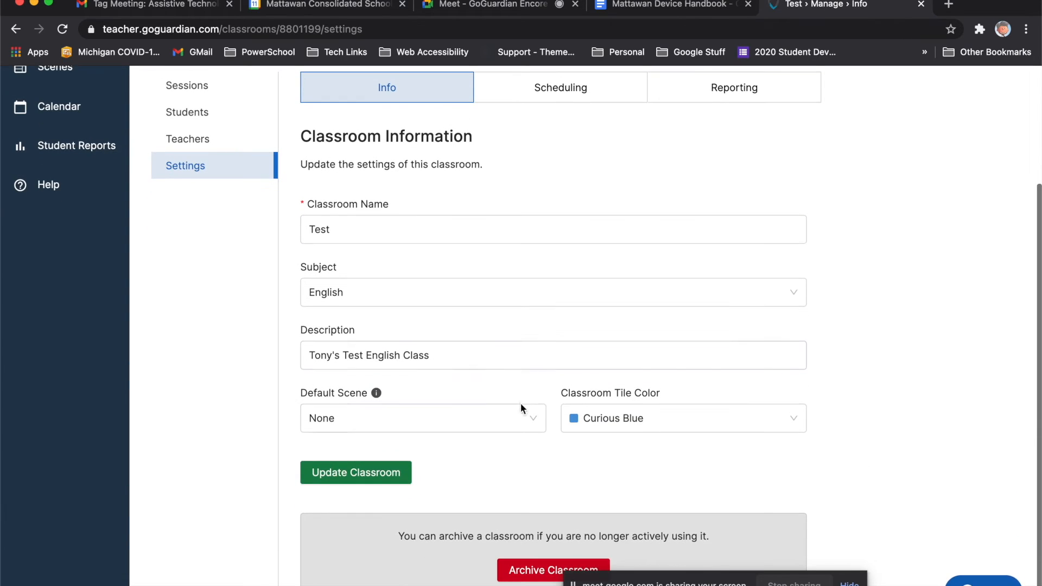
left_click(523, 419)
left_click(362, 471)
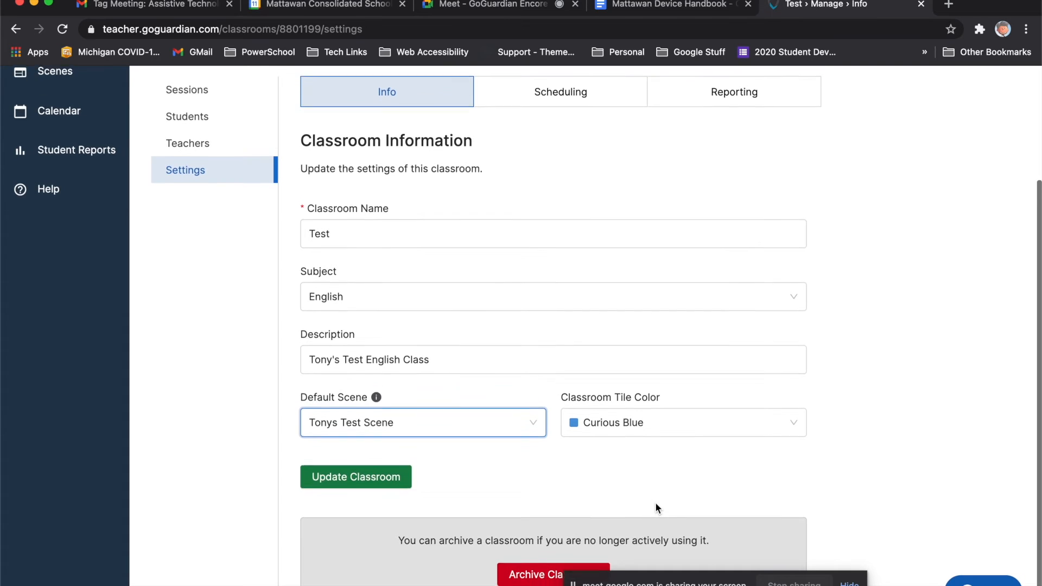
scroll(655, 504, "up", 5)
scroll(656, 503, "down", 5)
scroll(656, 504, "up", 5)
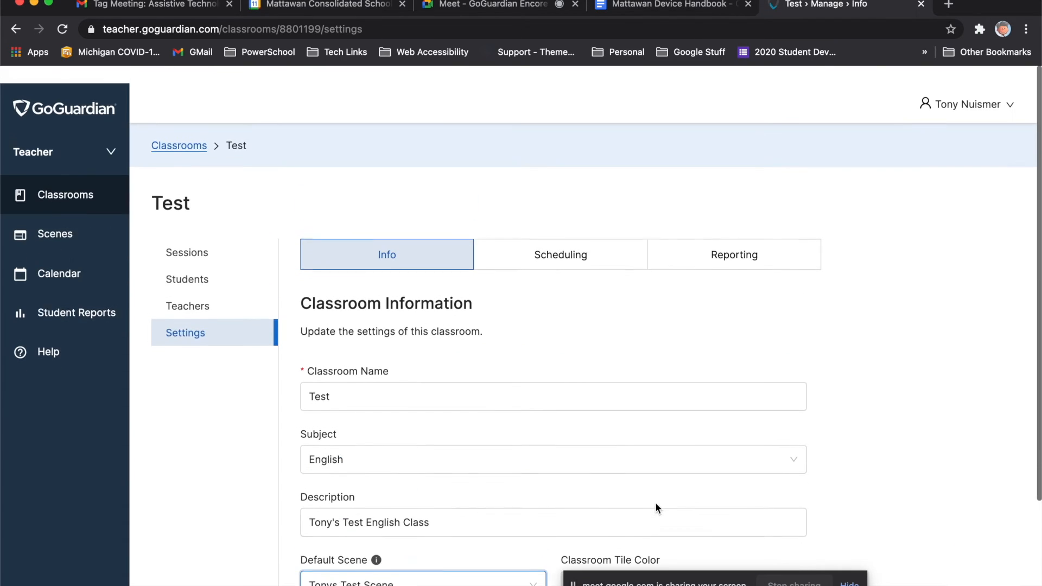
scroll(655, 503, "down", 1)
scroll(565, 395, "down", 3)
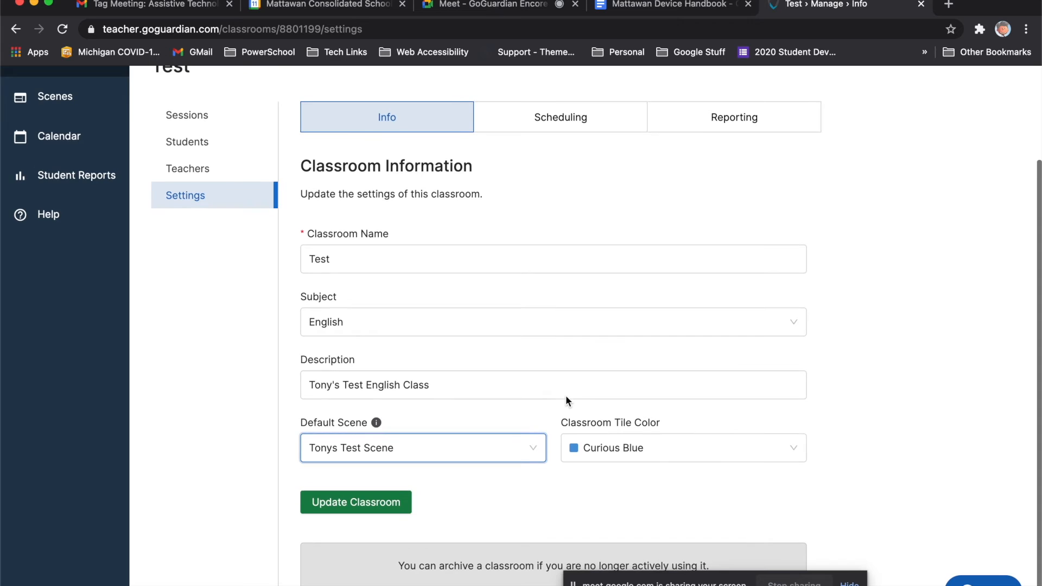
left_click(341, 504)
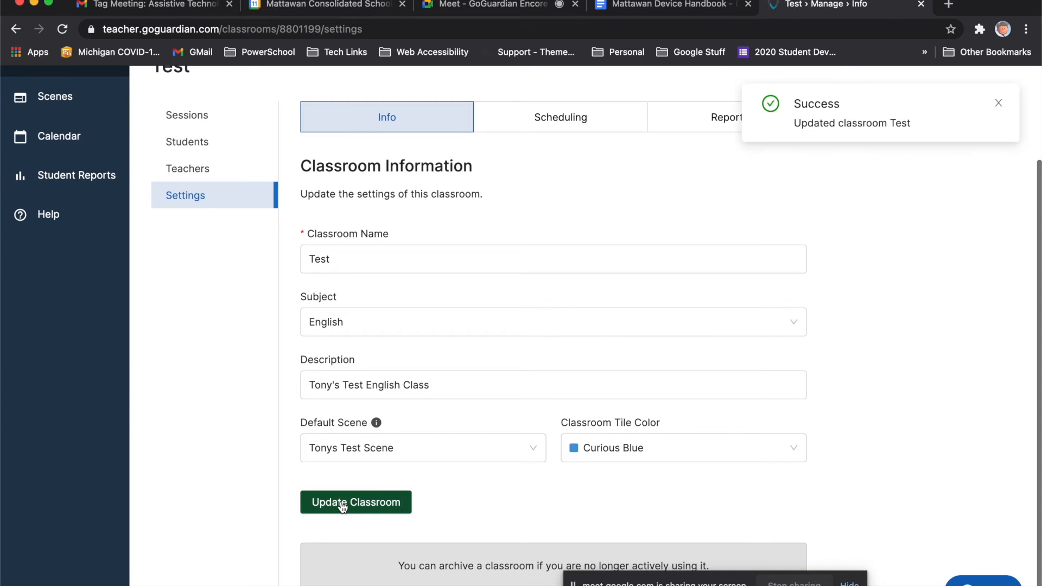
Step: Return to the active classrooms and start a 45-minute live session for the Test class with chat off
scroll(114, 165, "up", 1)
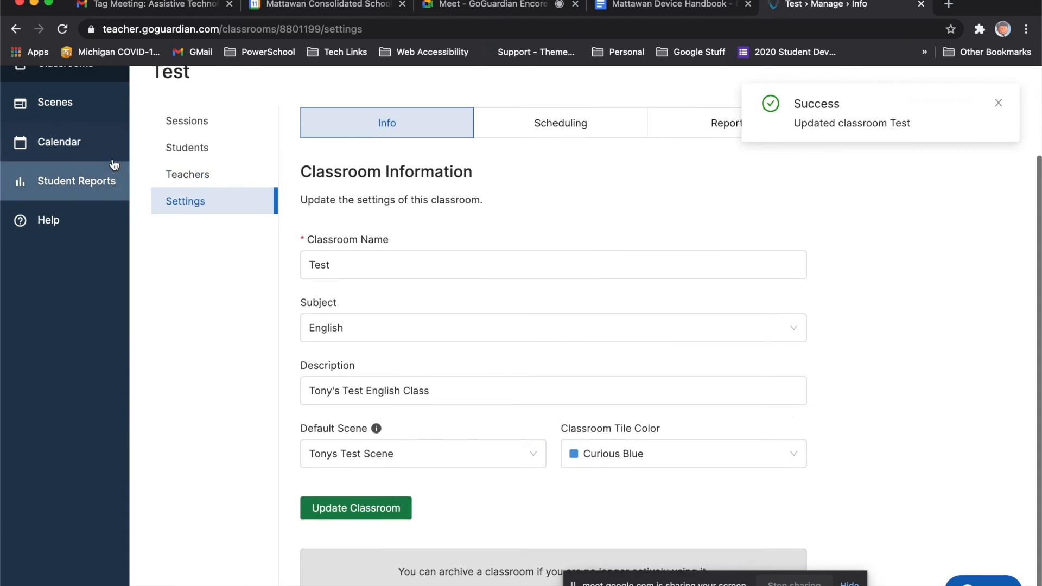
scroll(114, 164, "up", 3)
left_click(77, 178)
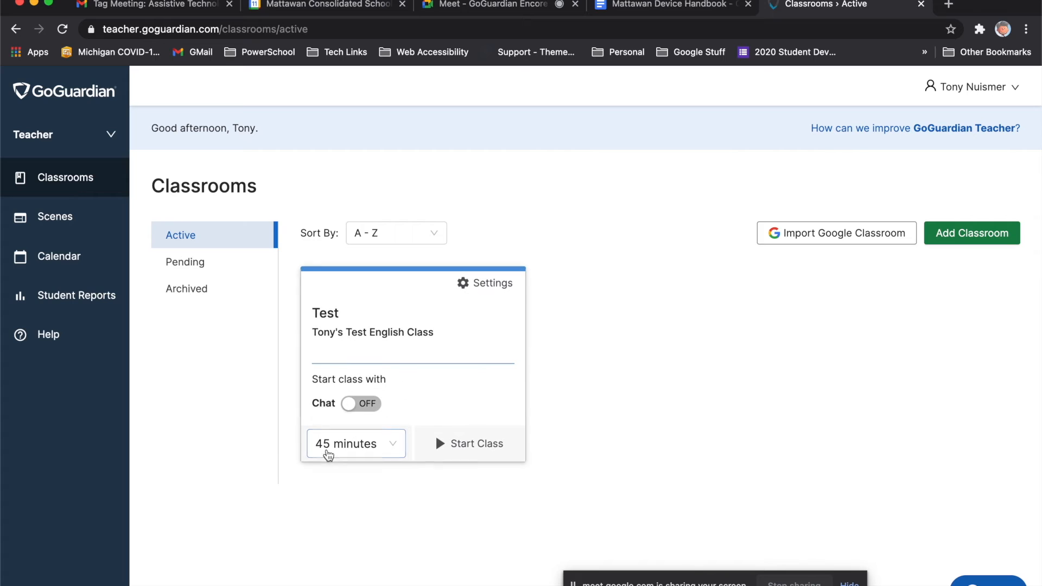
left_click(465, 452)
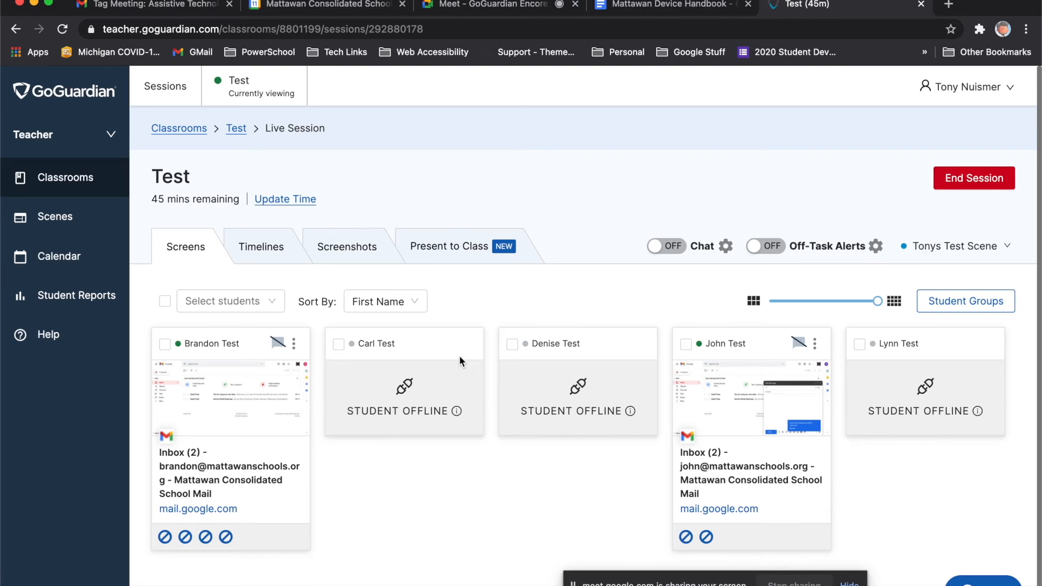
Step: Open the test scene, leave it unedited, return to the running Test session and end that session
left_click(93, 218)
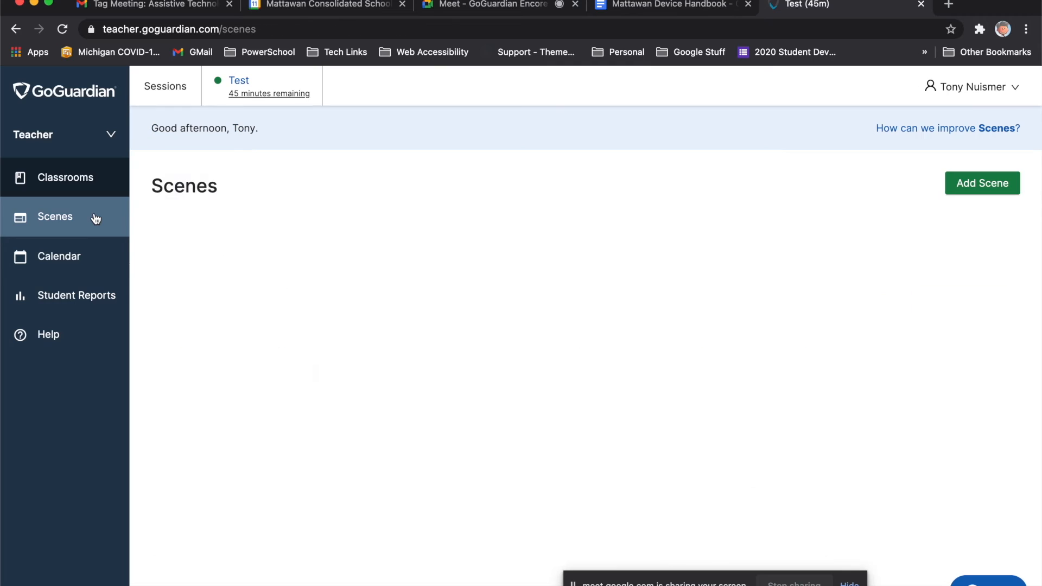
left_click(250, 296)
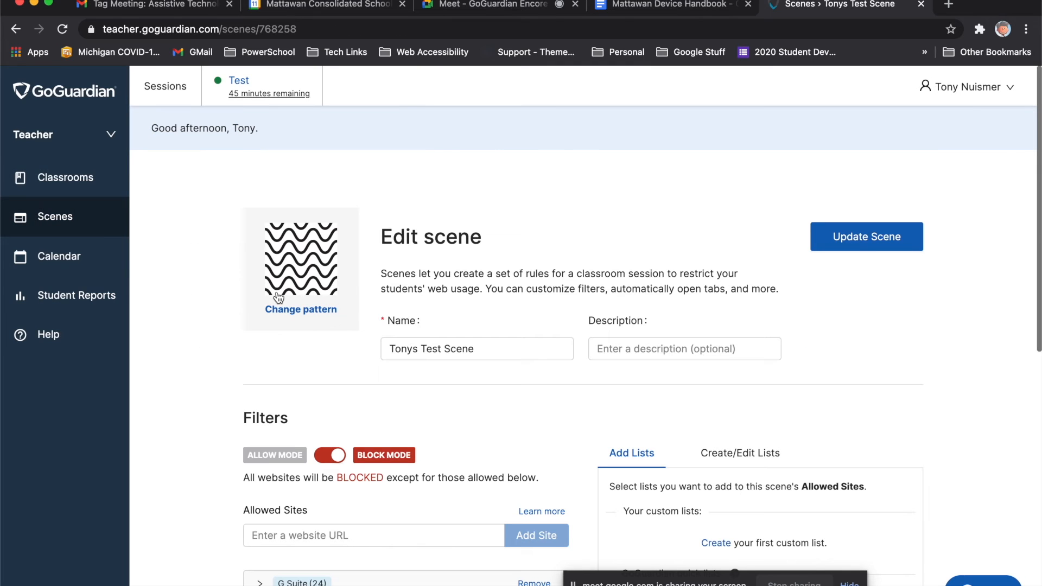
left_click(86, 180)
left_click(417, 315)
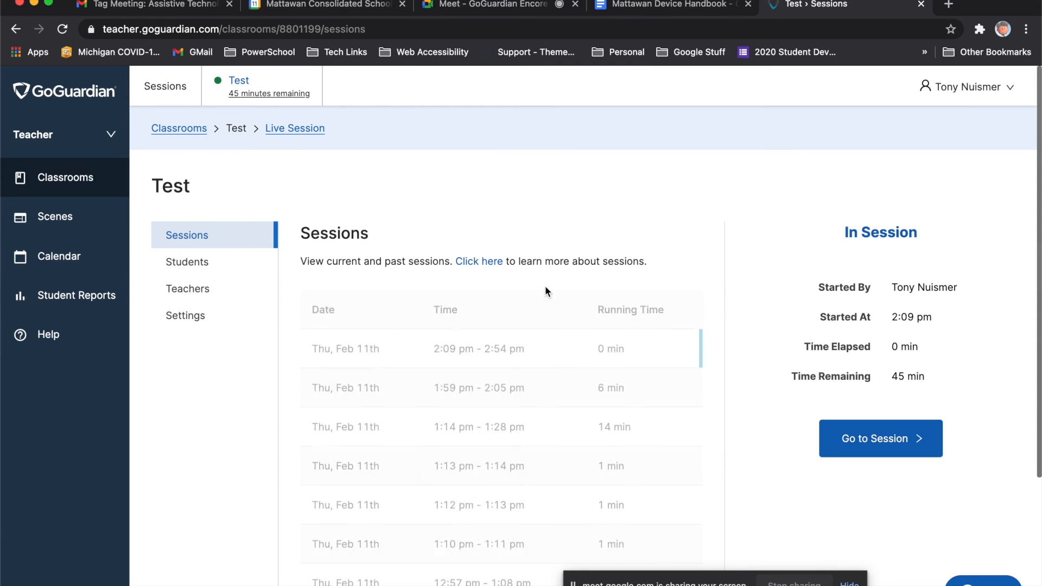
left_click(887, 444)
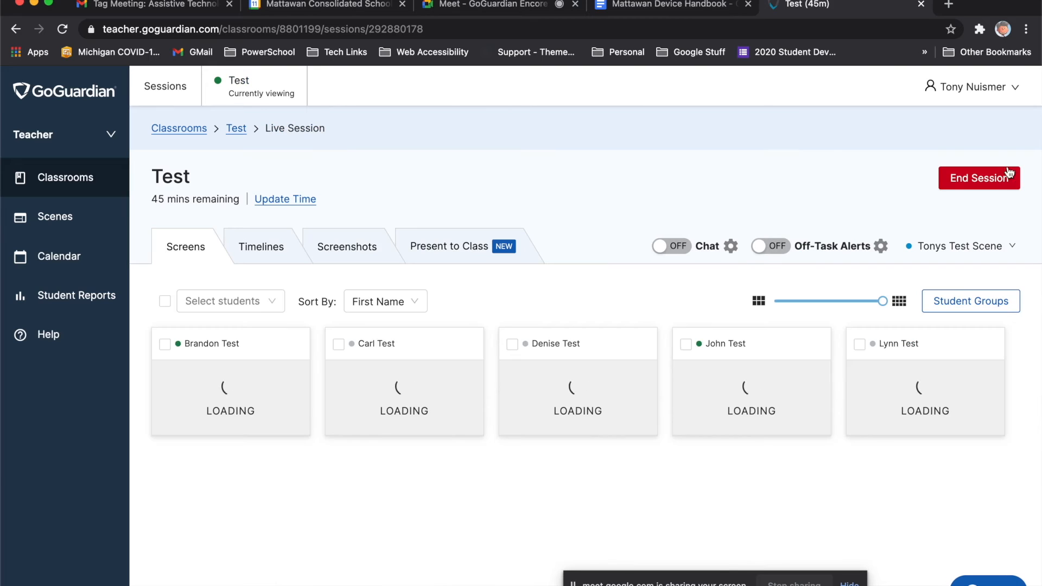
left_click(993, 177)
left_click(605, 356)
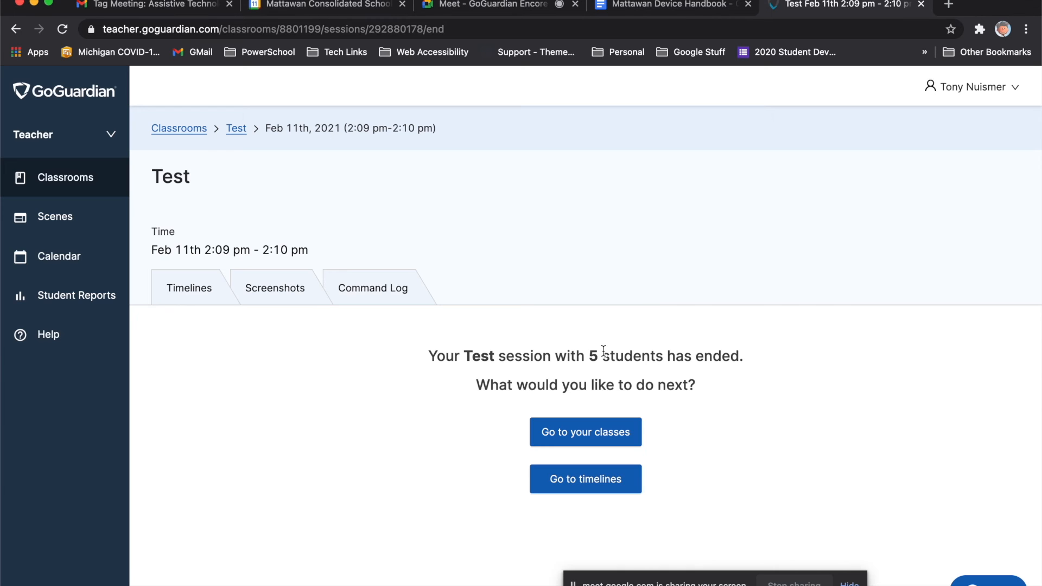
left_click(75, 219)
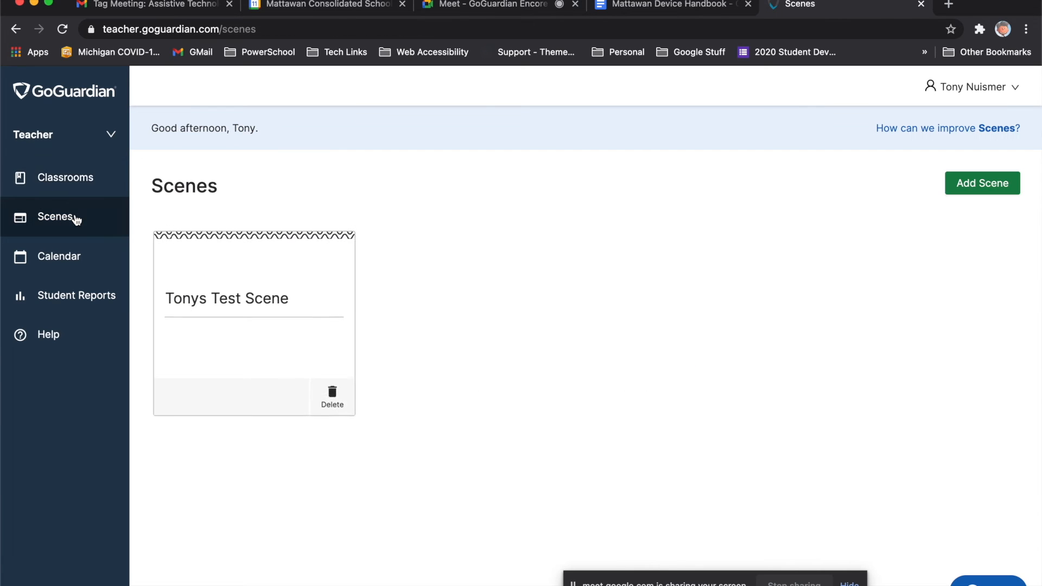
left_click(228, 302)
scroll(249, 351, "down", 8)
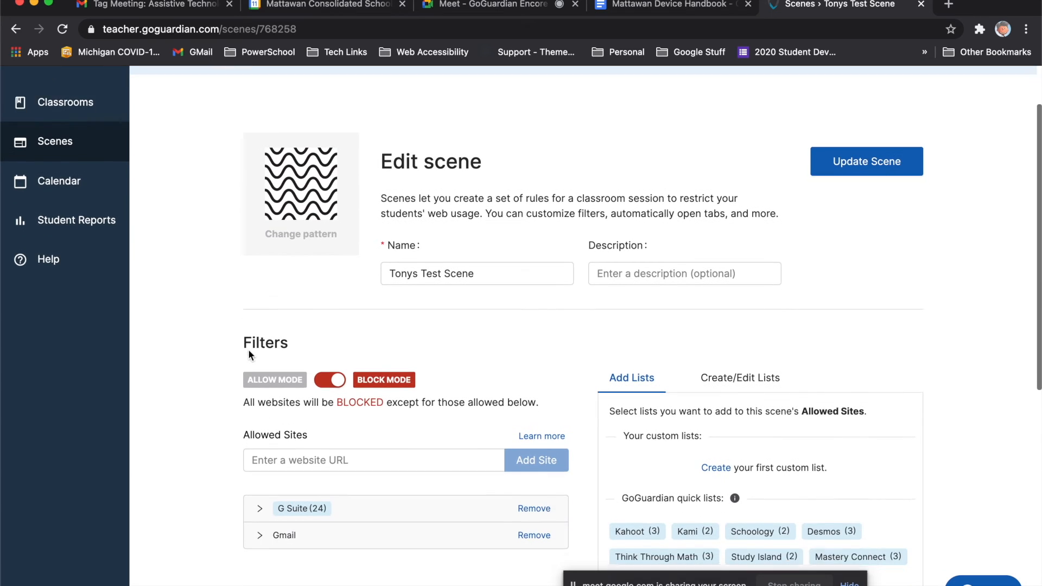
scroll(249, 355, "down", 1)
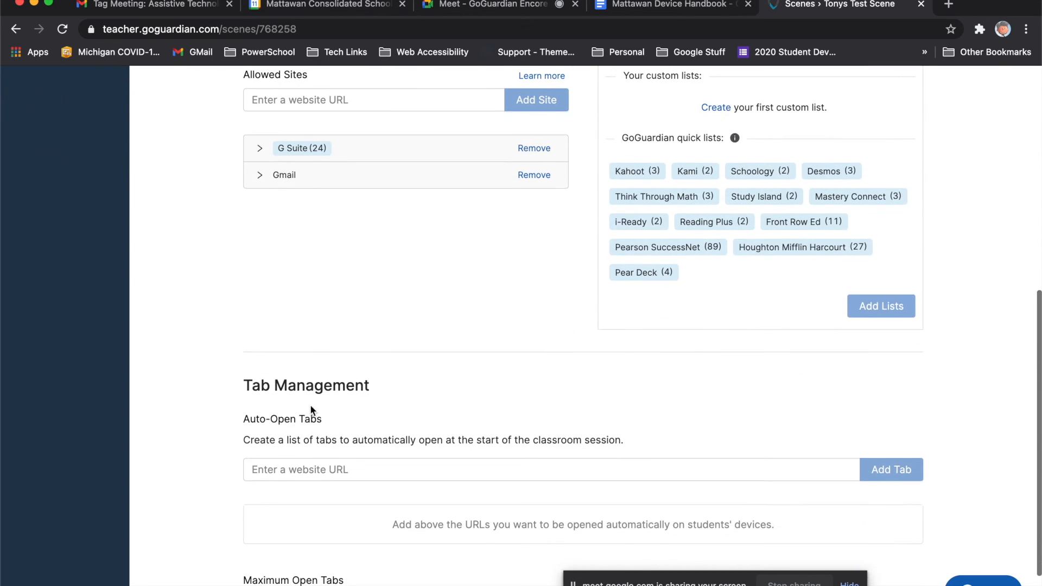
left_click(324, 472)
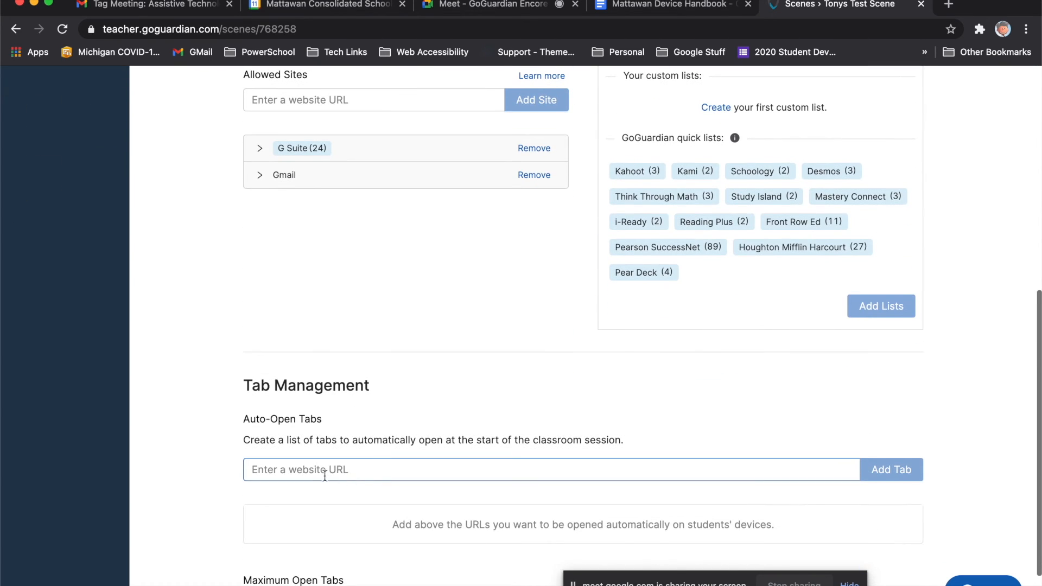
left_click(352, 471)
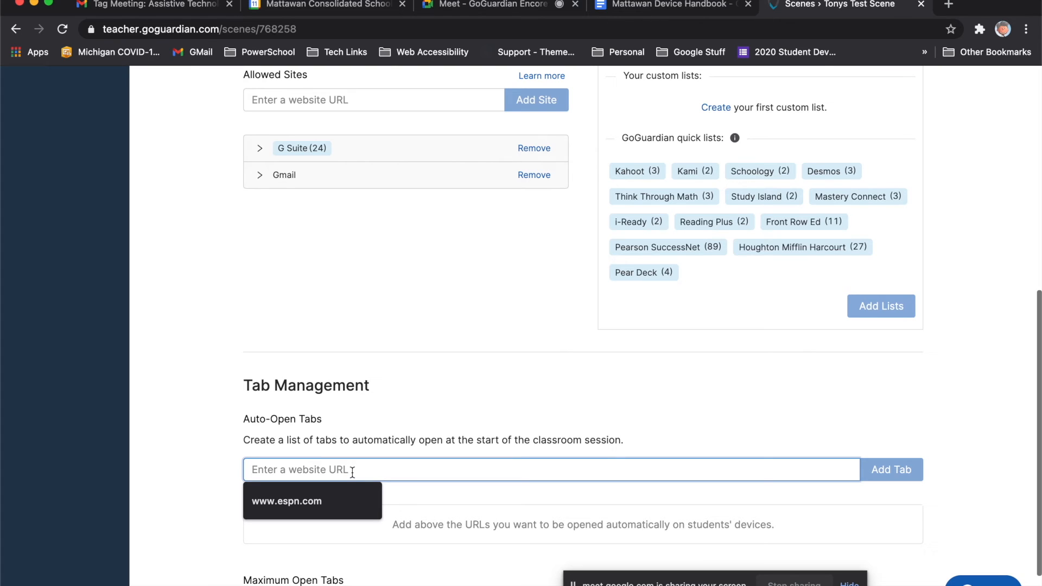
type("www.yahoo.com")
key("Return")
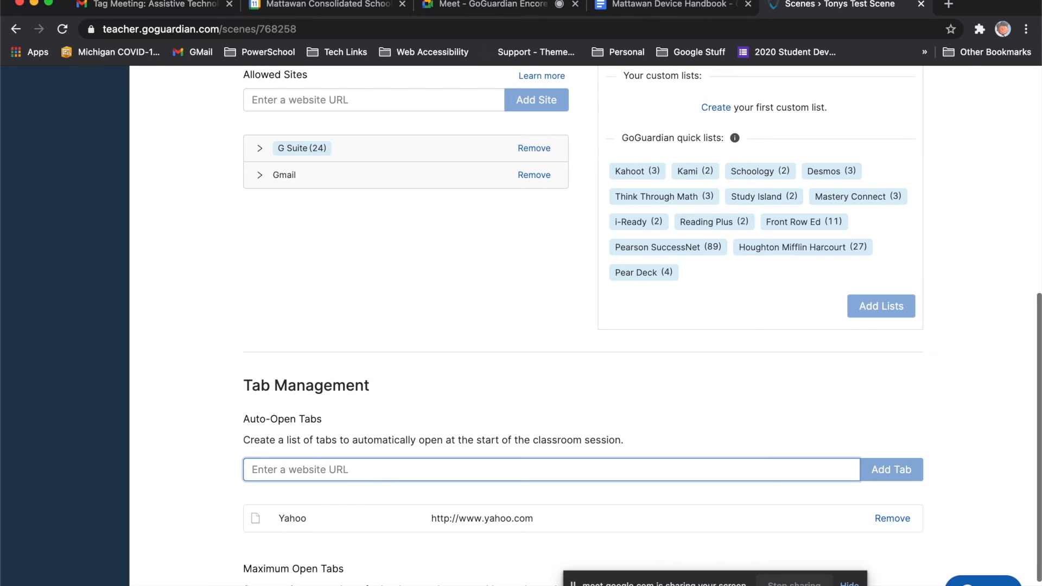
type("www.espn.com")
key("Return")
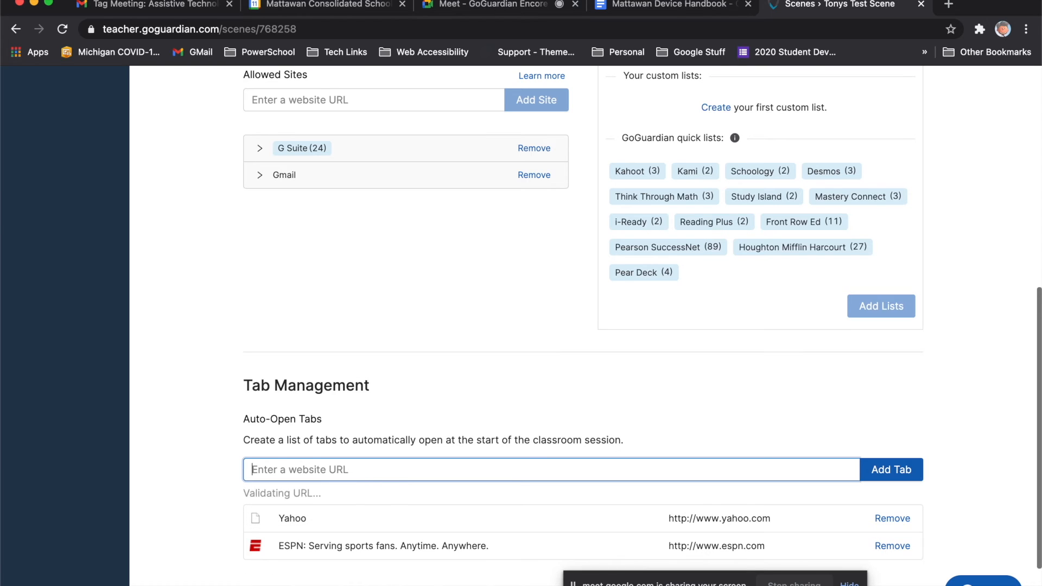
type("www.te")
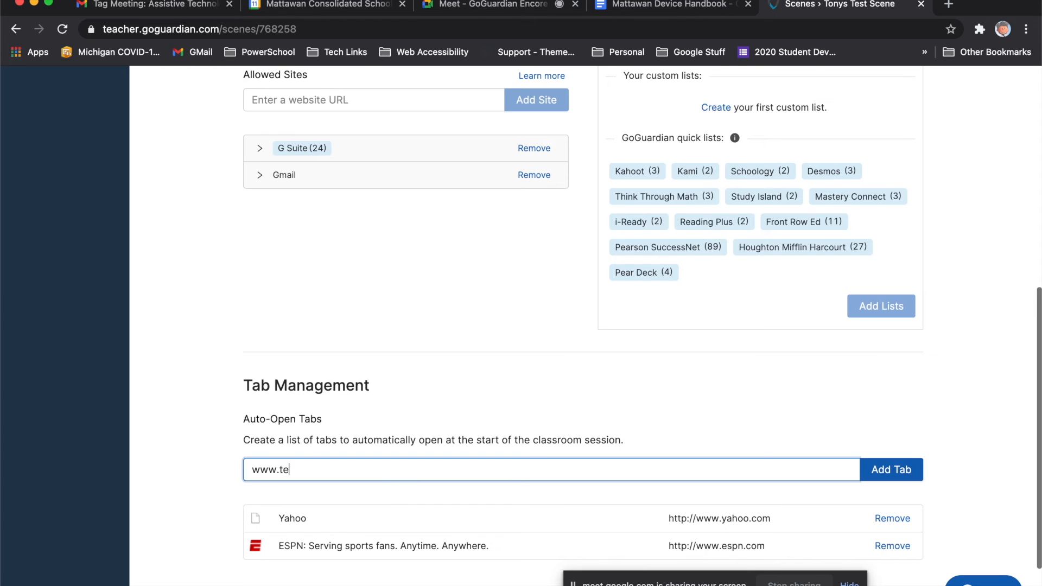
type("sla.com")
key("Return")
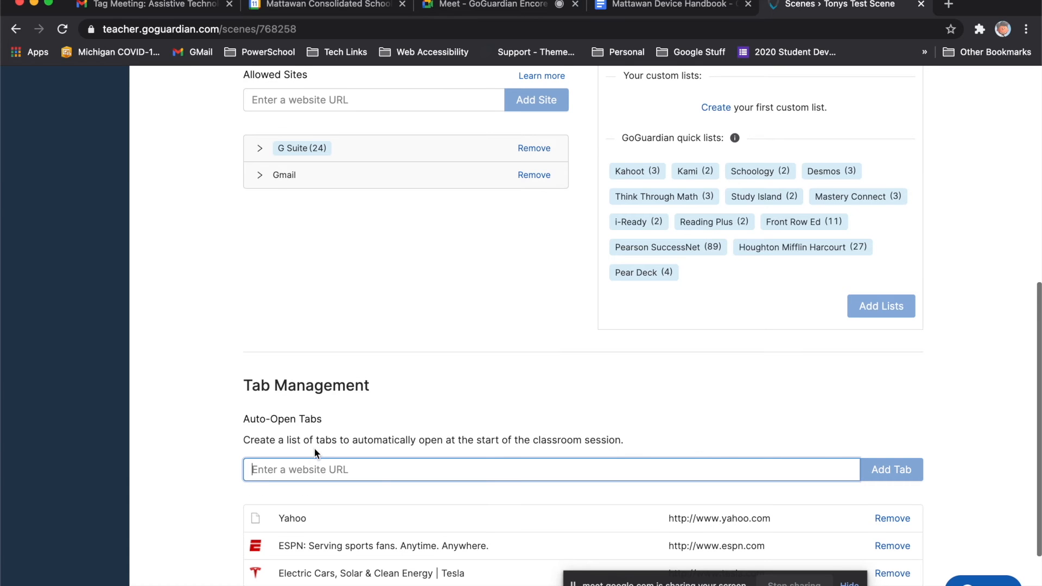
scroll(314, 447, "down", 3)
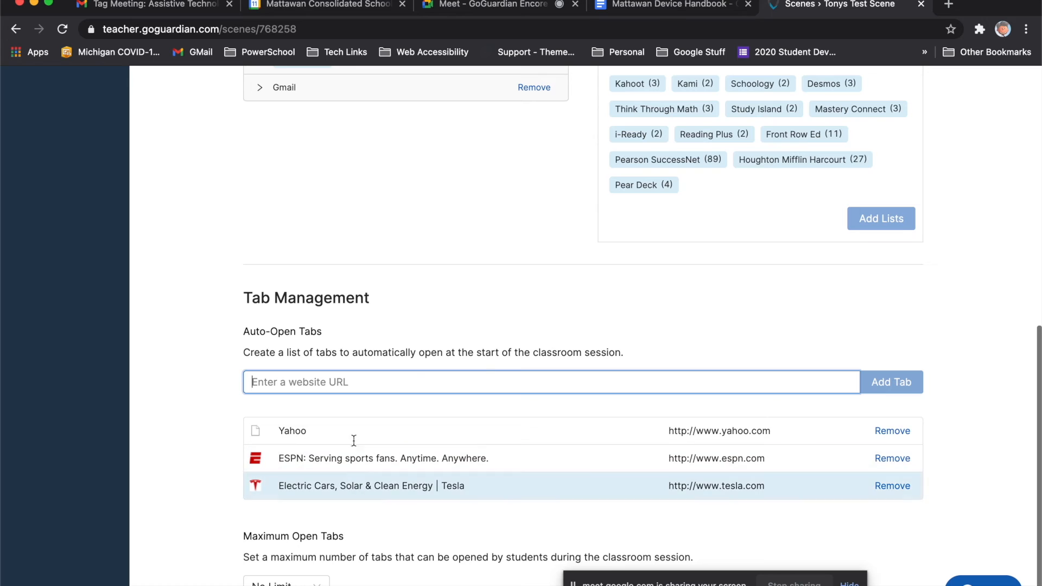
scroll(323, 490, "down", 1)
Step: Remove G Suite and Gmail from the scene's allowed sites and update the scene
scroll(324, 489, "up", 5)
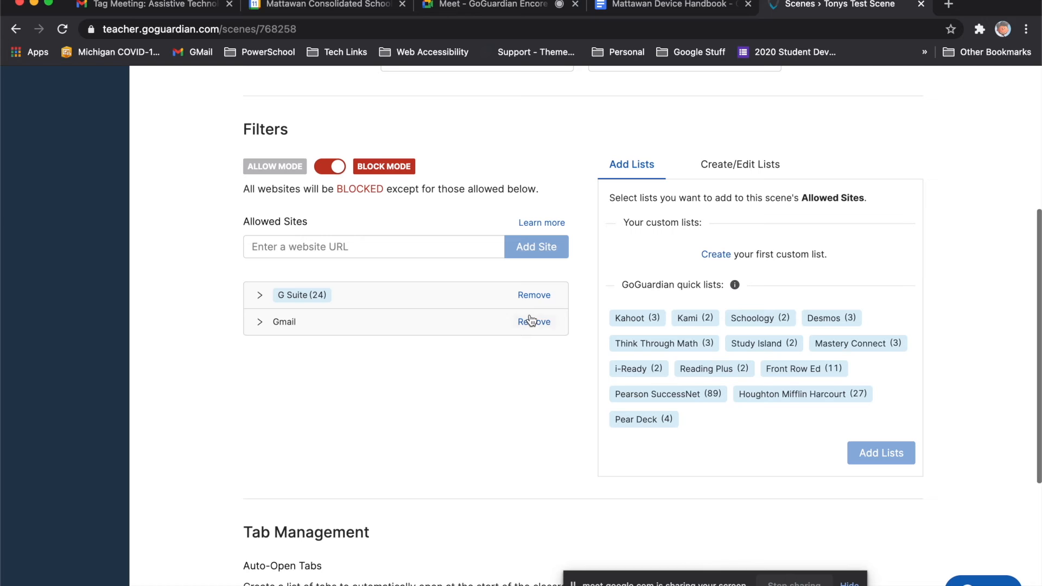
left_click(534, 294)
left_click(534, 295)
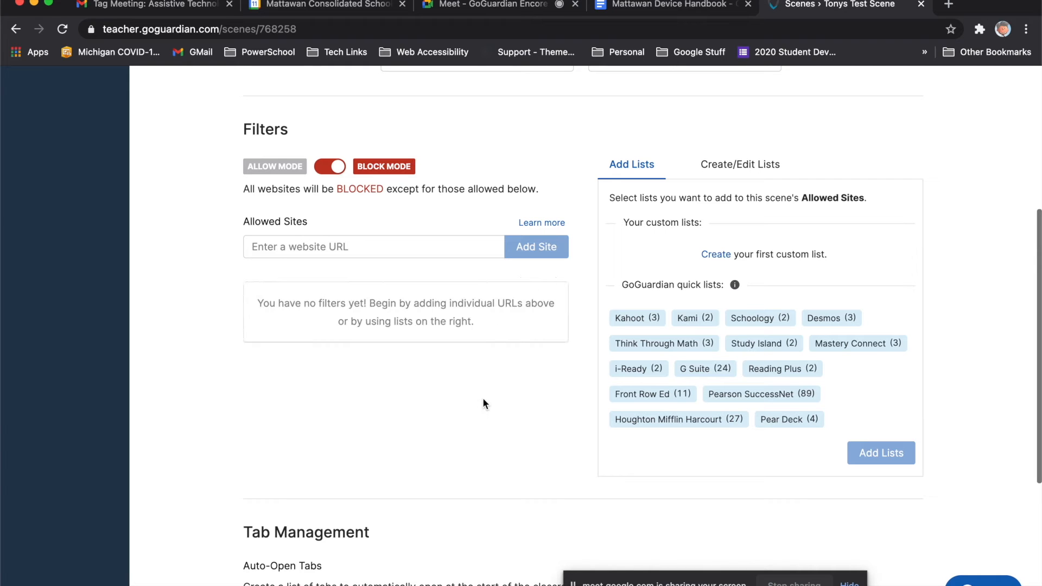
scroll(484, 403, "down", 5)
scroll(484, 403, "up", 10)
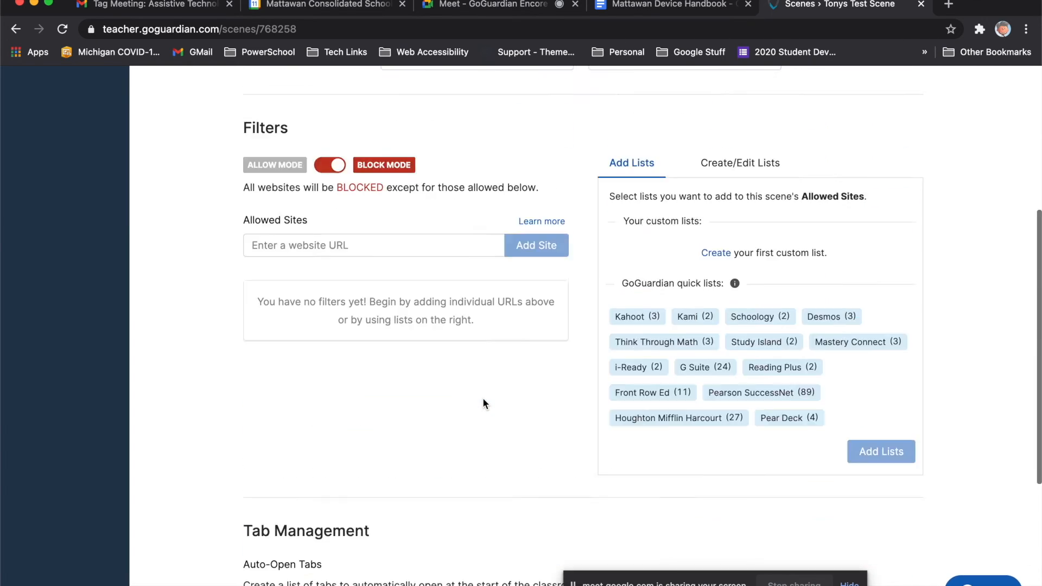
left_click(866, 237)
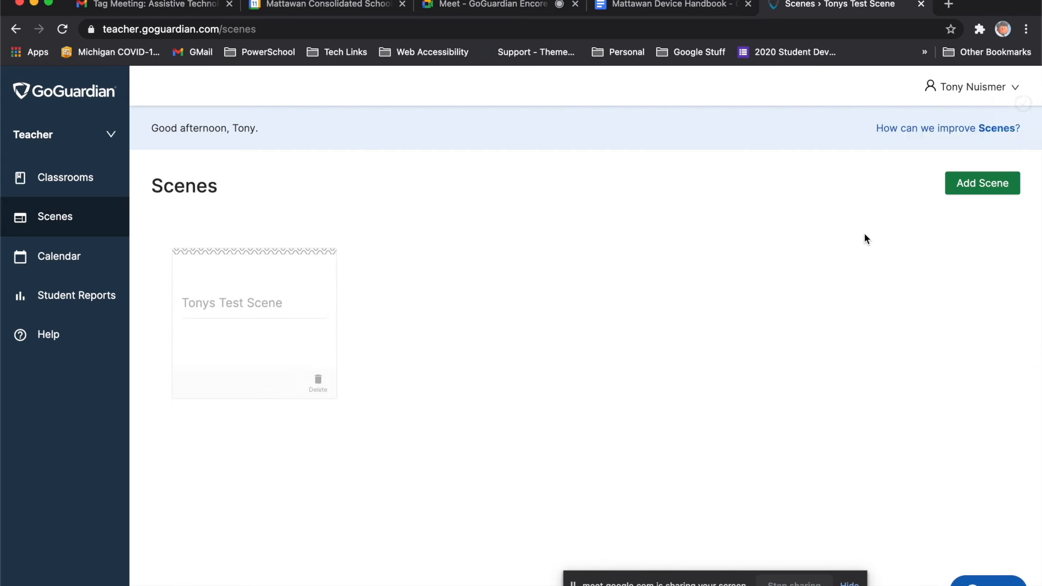
Step: Start a 45-minute Test session with chat off and review the open tabs of the online student showing the Tesla site
left_click(87, 182)
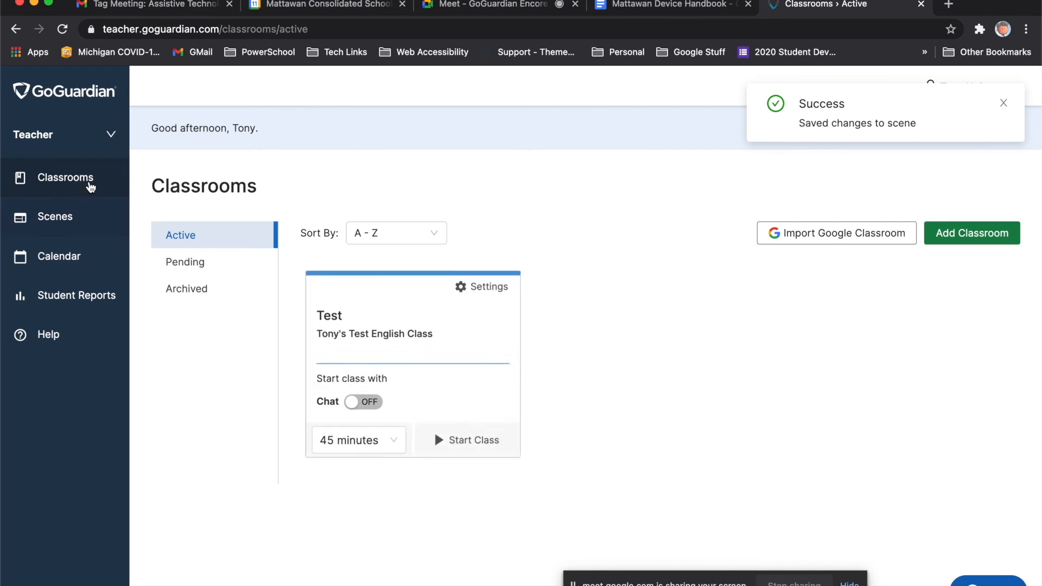
left_click(467, 442)
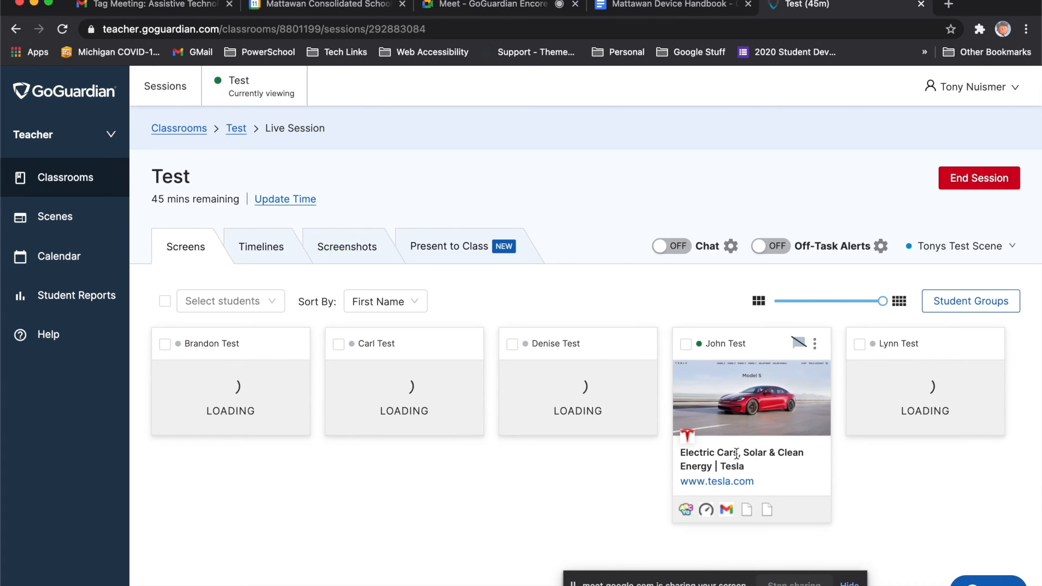
left_click(745, 424)
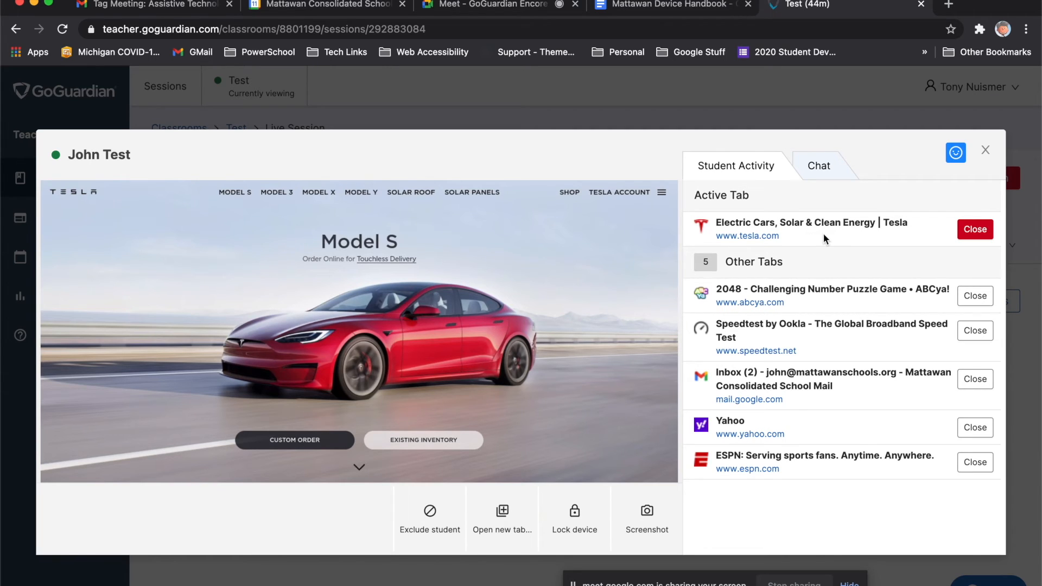
left_click(529, 150)
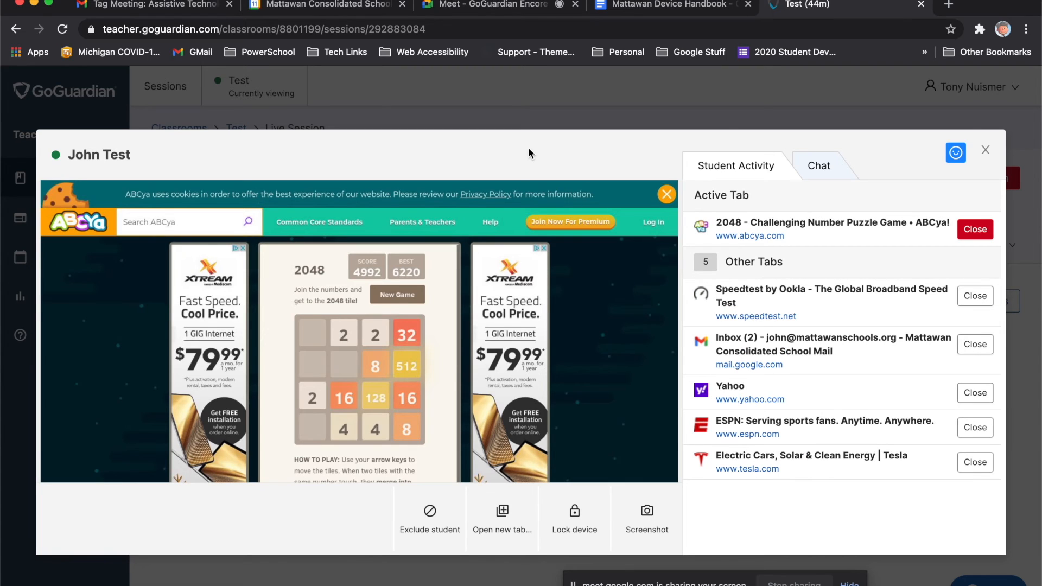
left_click(985, 150)
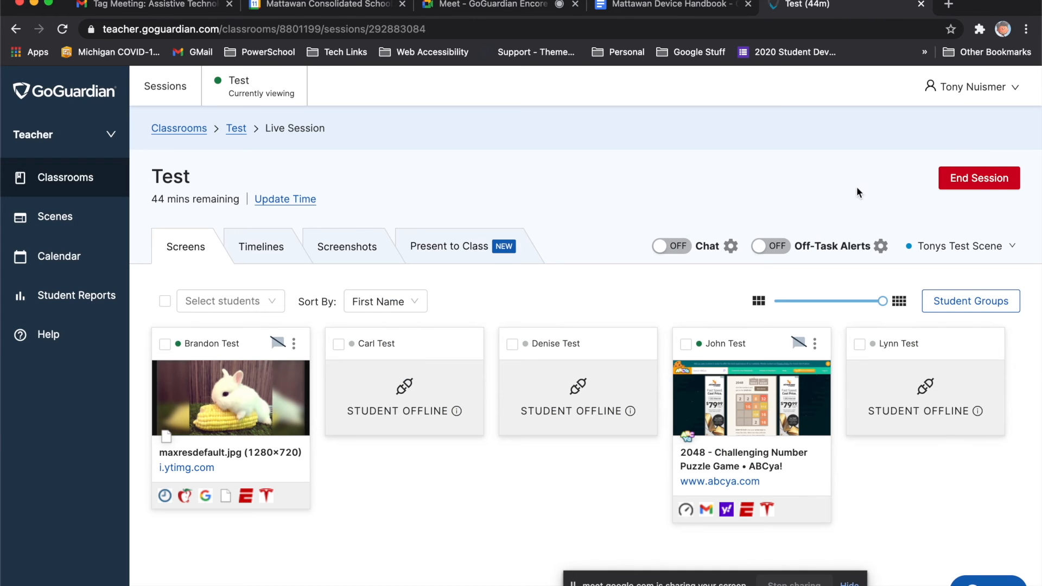
Step: End the live Test session and reopen the test scene for editing
left_click(978, 179)
left_click(613, 345)
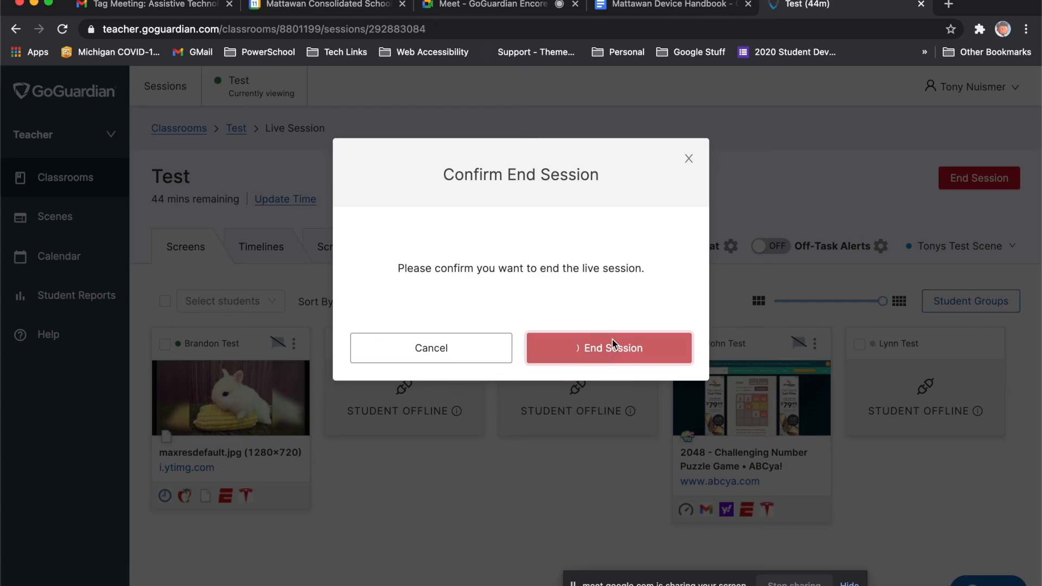
left_click(70, 216)
left_click(275, 348)
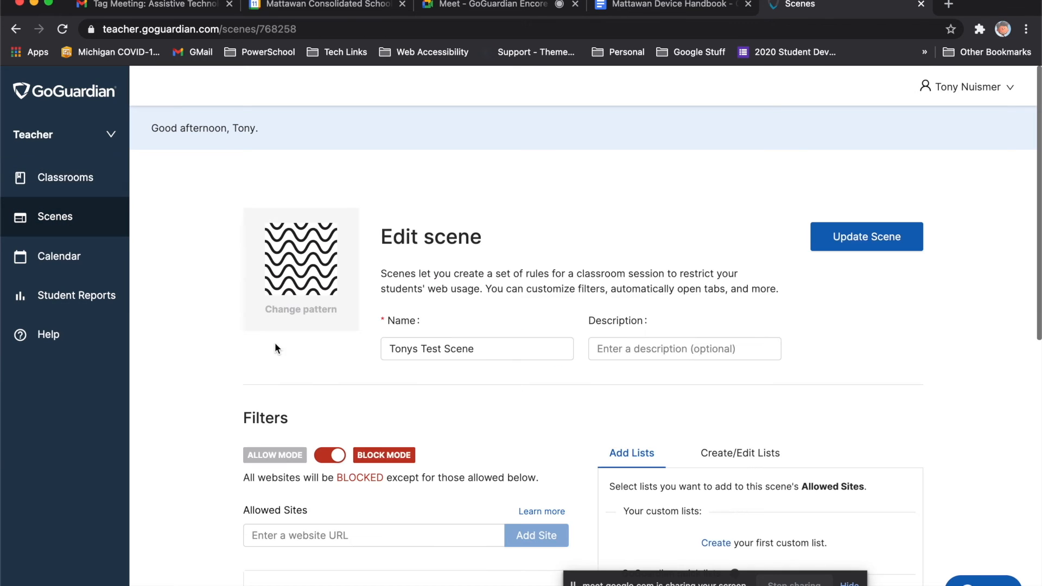
Step: Remove the Yahoo, ESPN and Tesla entries from the scene's auto-open tabs
scroll(362, 407, "down", 7)
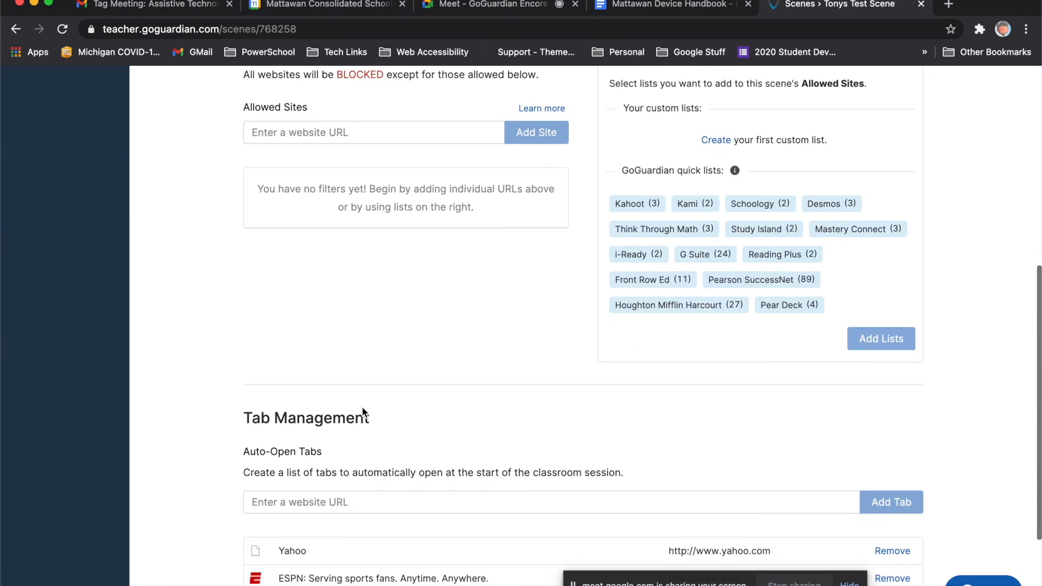
scroll(363, 412, "down", 2)
left_click(892, 465)
left_click(891, 467)
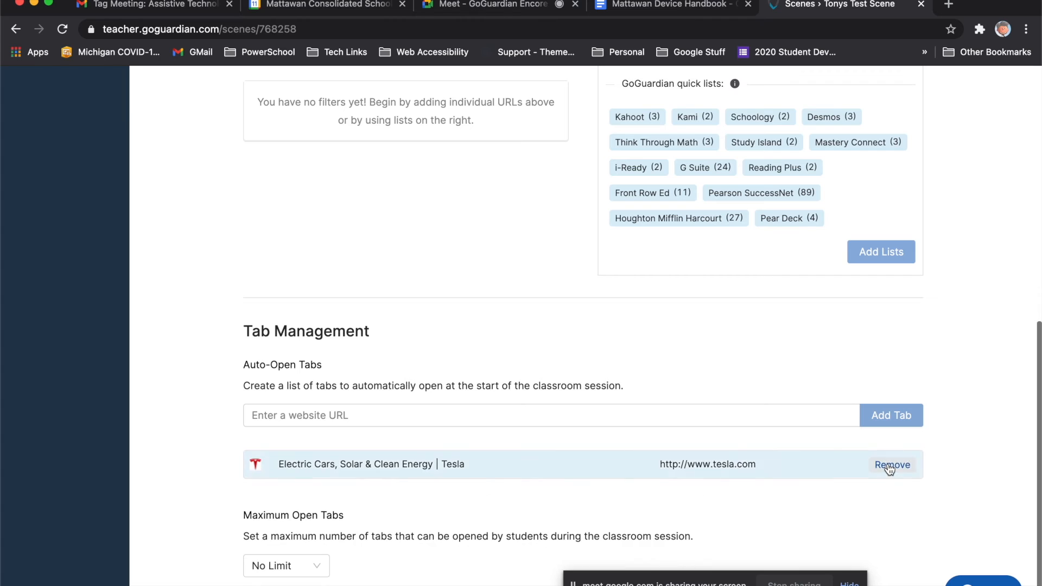
left_click(890, 466)
Step: Set the scene's maximum open tabs to 1 and update the scene
left_click(293, 576)
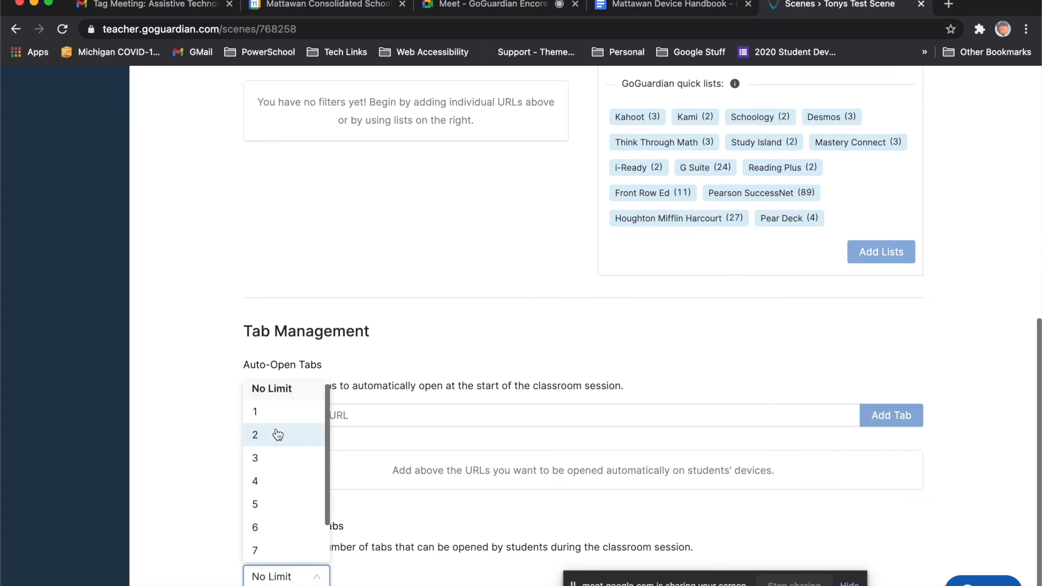
left_click(263, 412)
scroll(327, 437, "down", 1)
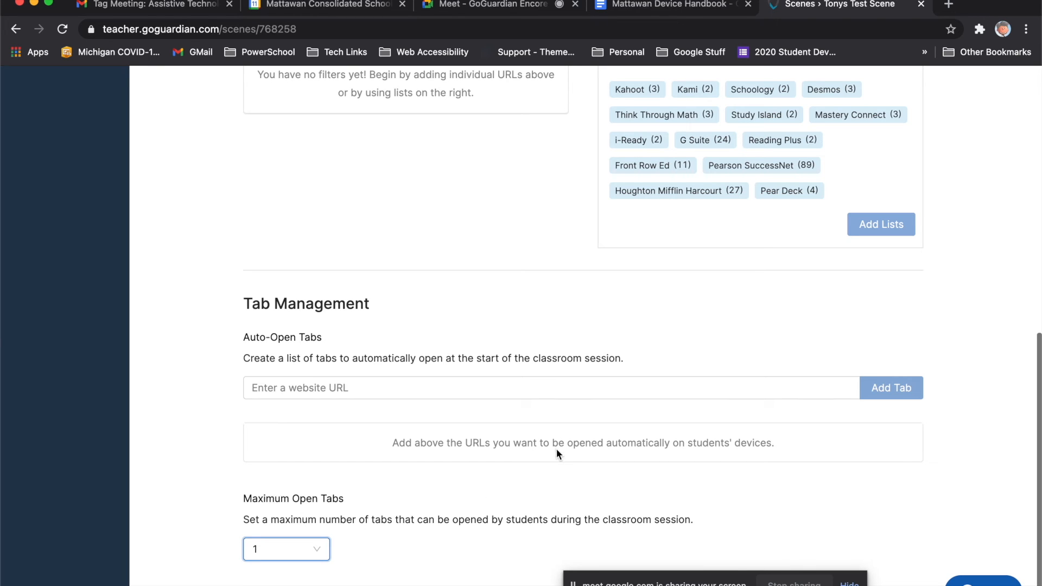
scroll(710, 398, "up", 15)
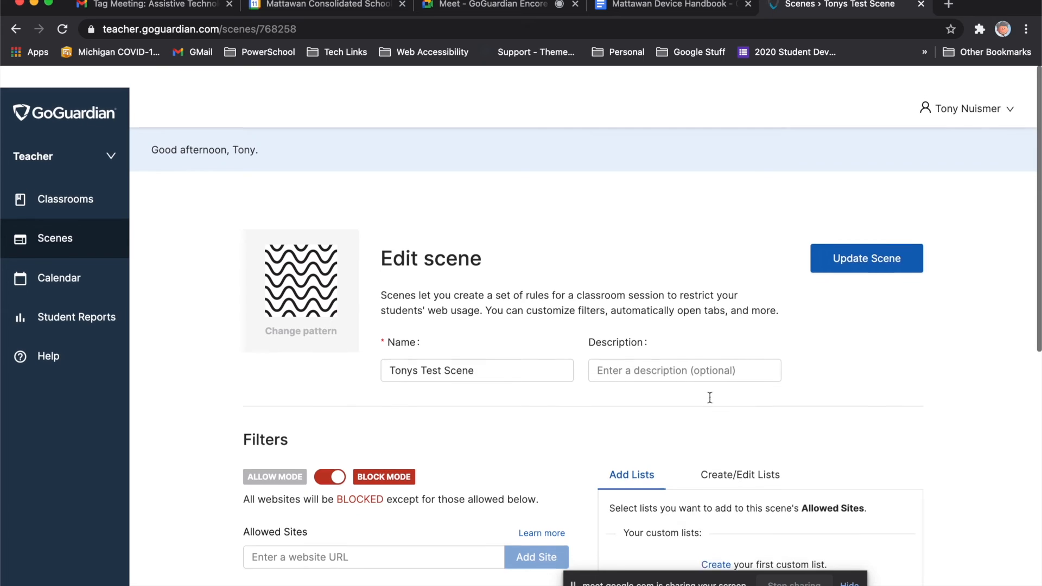
left_click(844, 239)
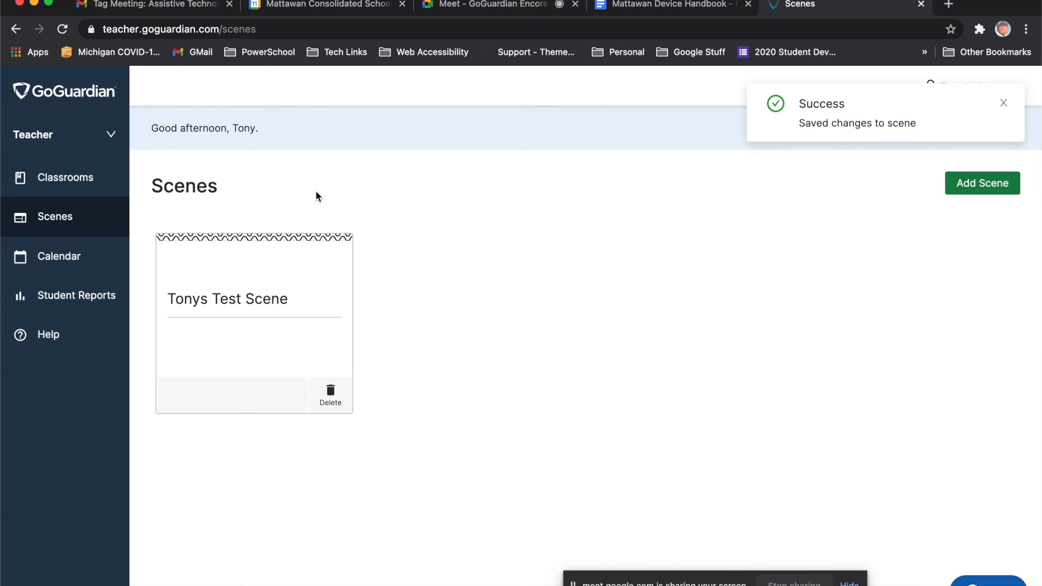
Step: Start another 45-minute Test session with chat off and open the first listed student's activity view
left_click(63, 177)
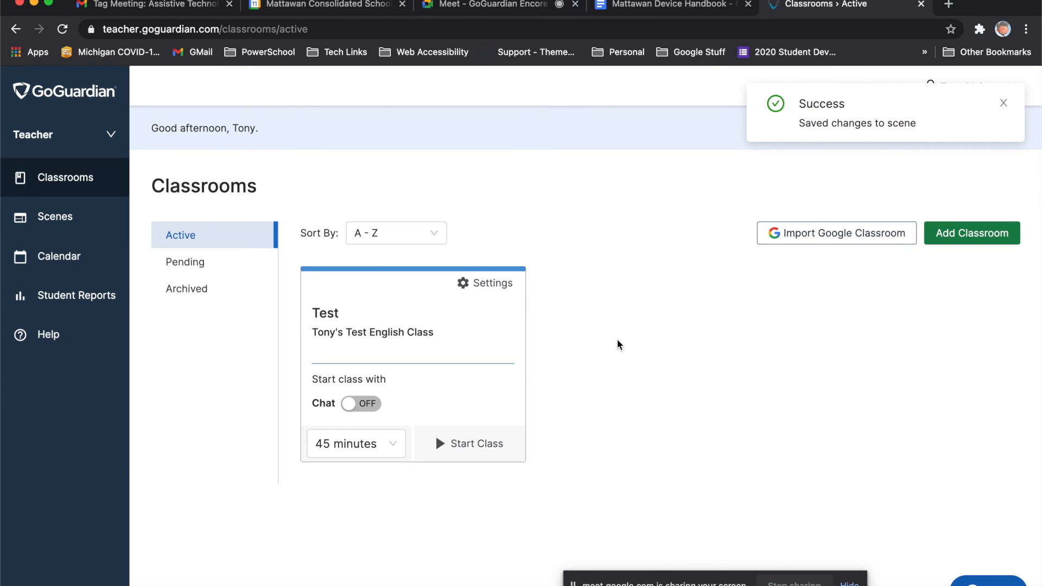
left_click(512, 326)
left_click(942, 549)
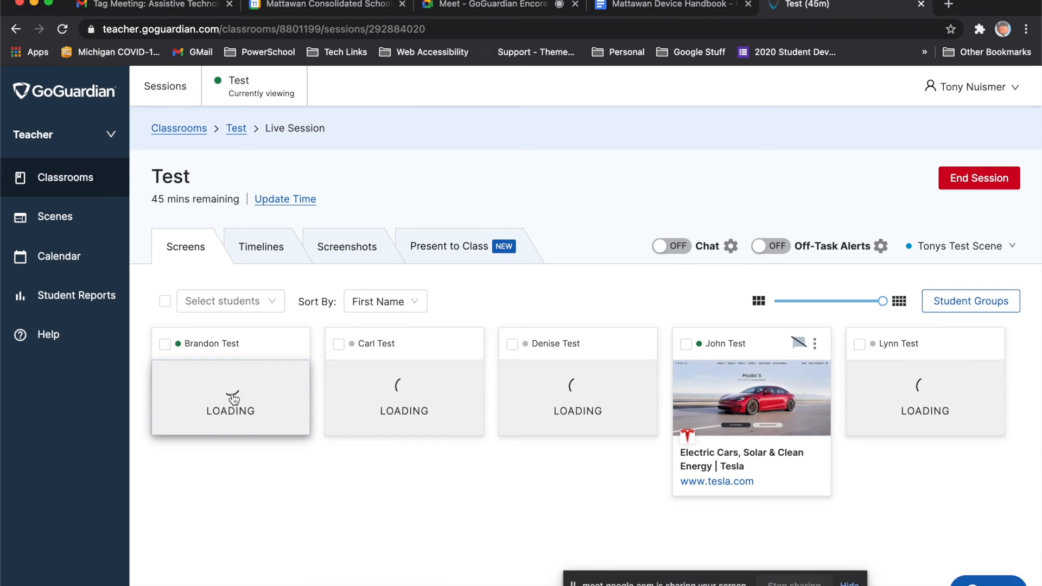
left_click(232, 392)
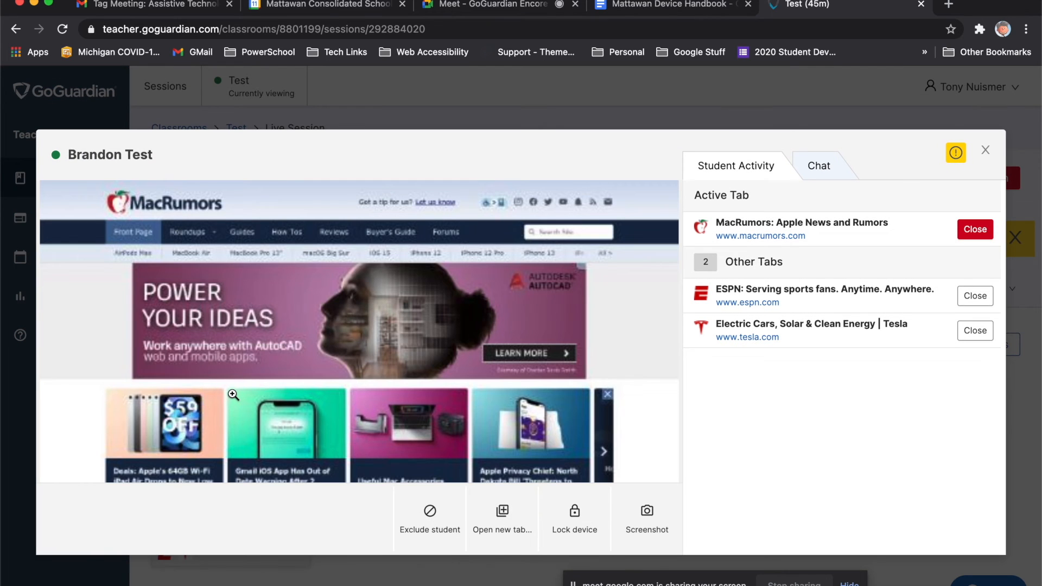
Step: Close the student's ESPN tab remotely and exit the student's activity view
left_click(974, 296)
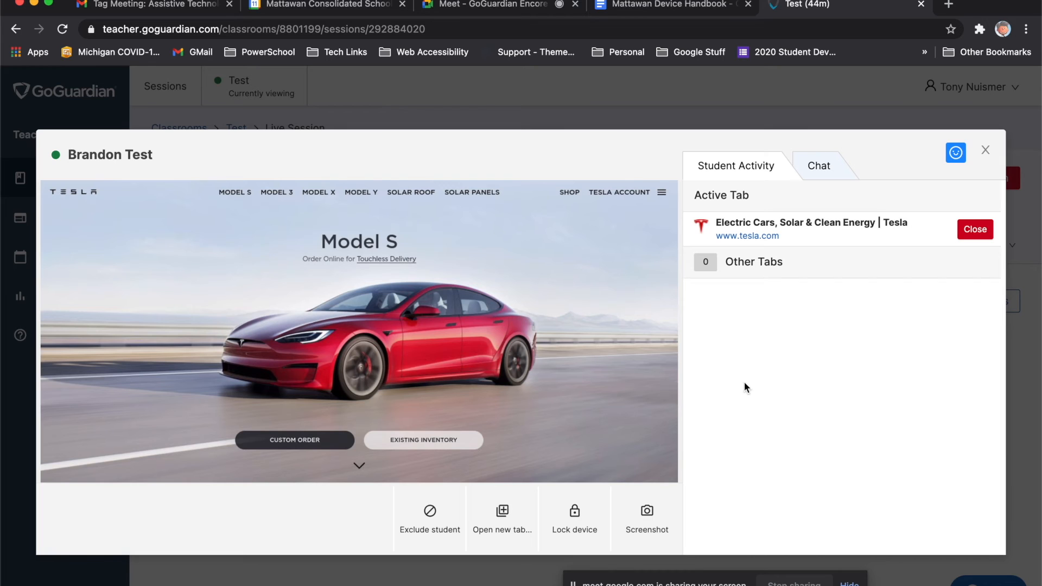
left_click(985, 150)
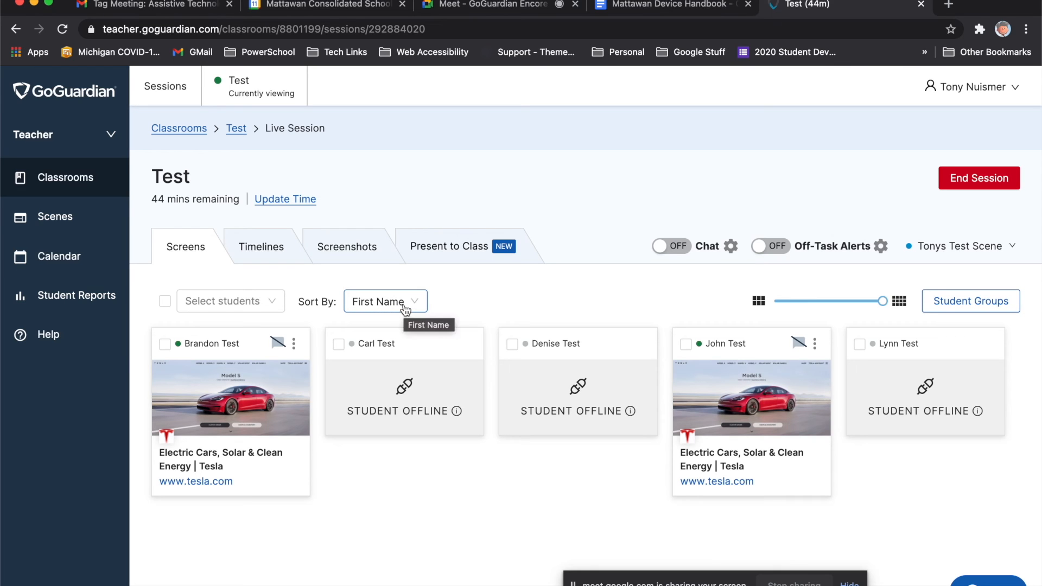
Step: Review the Test classroom's information settings and return to the classroom list
left_click(73, 175)
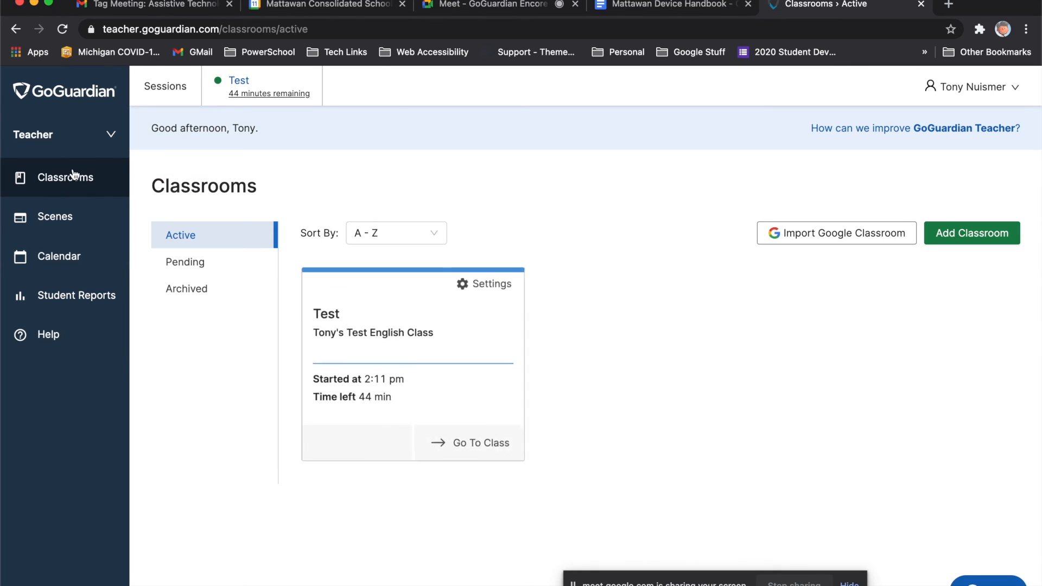
left_click(490, 281)
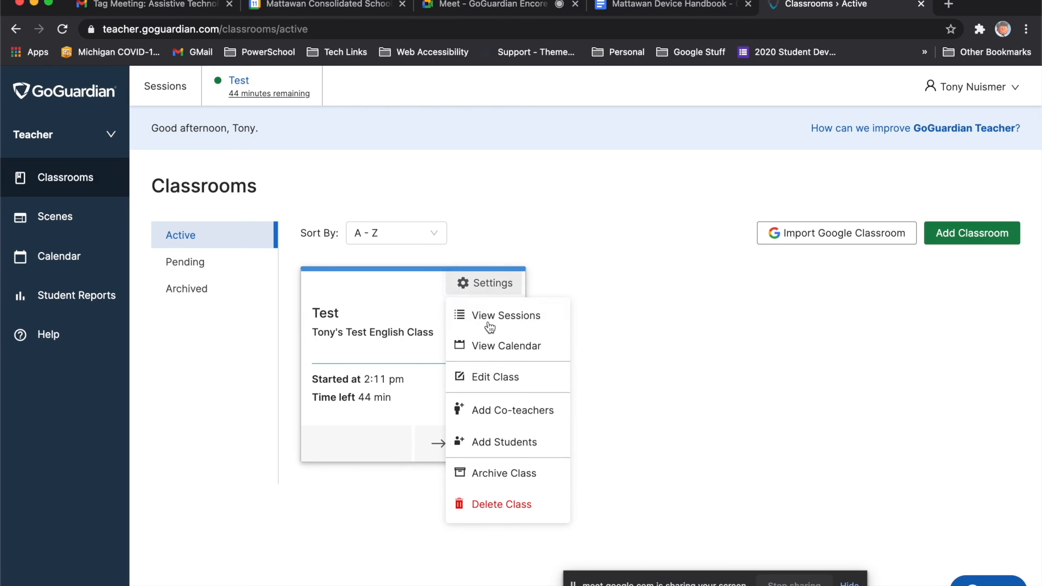
left_click(515, 378)
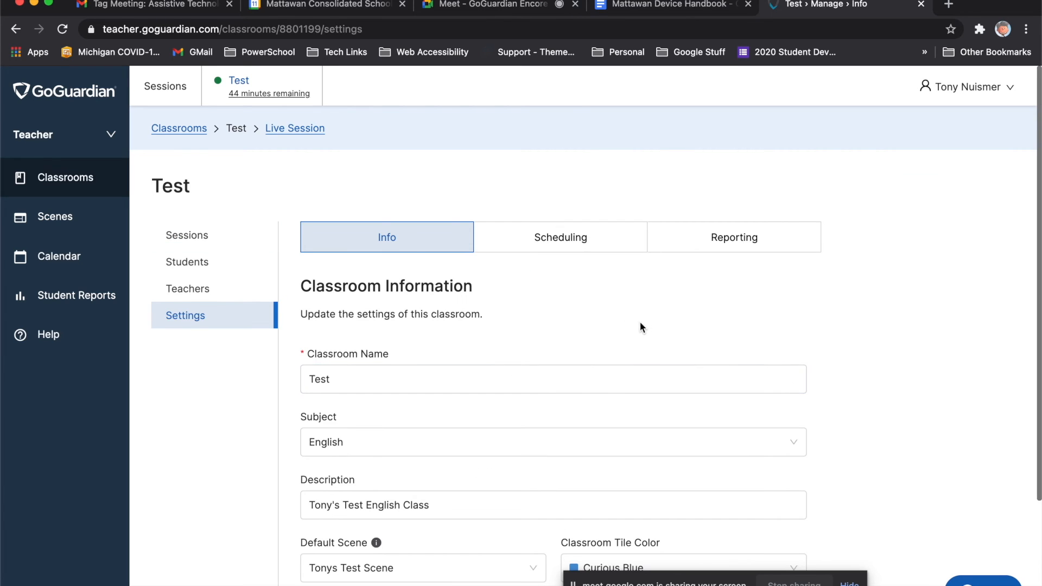
scroll(578, 313, "down", 3)
scroll(577, 314, "up", 5)
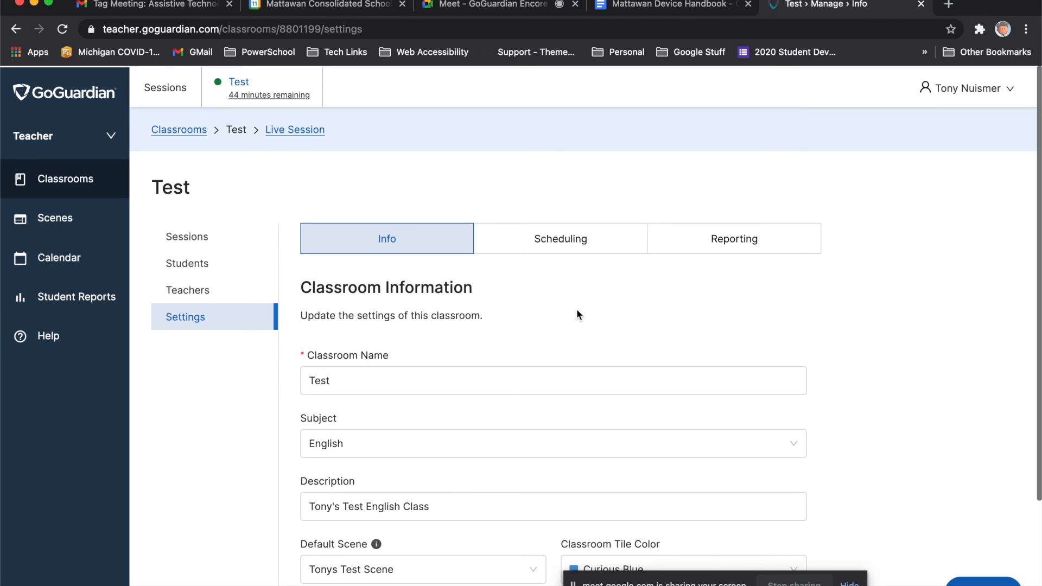
scroll(576, 308, "down", 2)
left_click(581, 195)
left_click(415, 198)
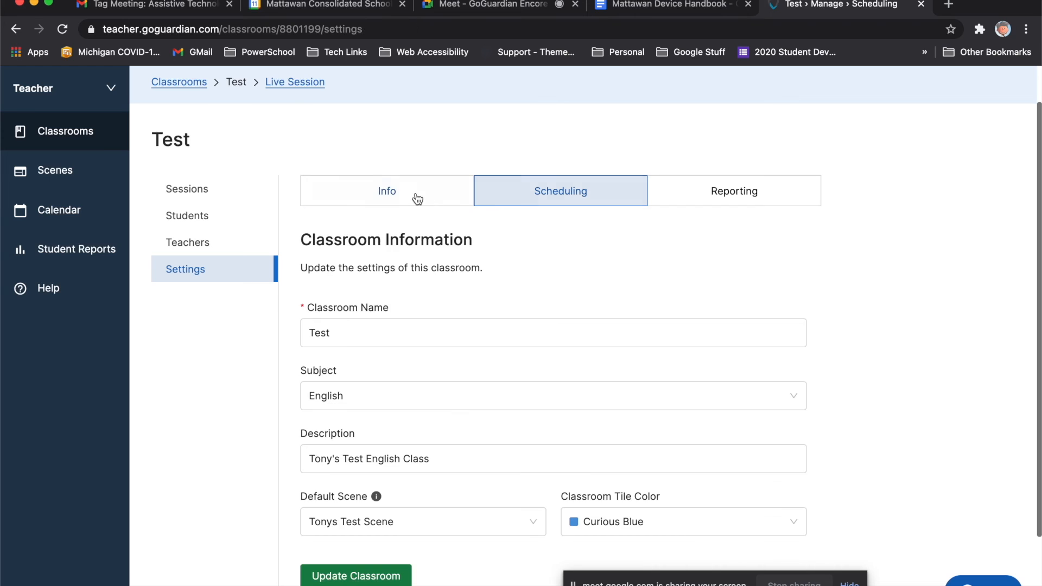
scroll(404, 293, "down", 4)
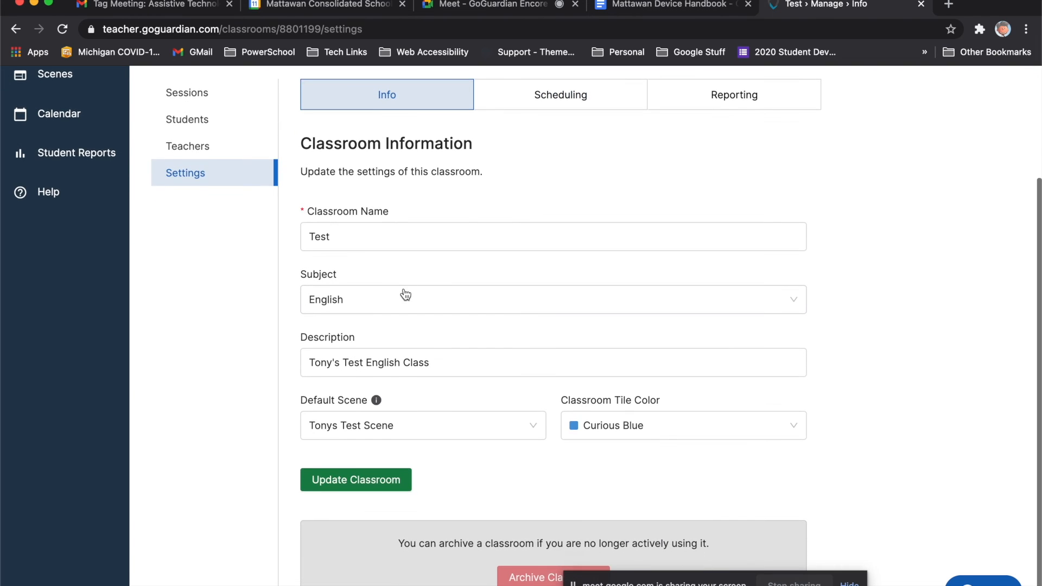
scroll(404, 293, "up", 6)
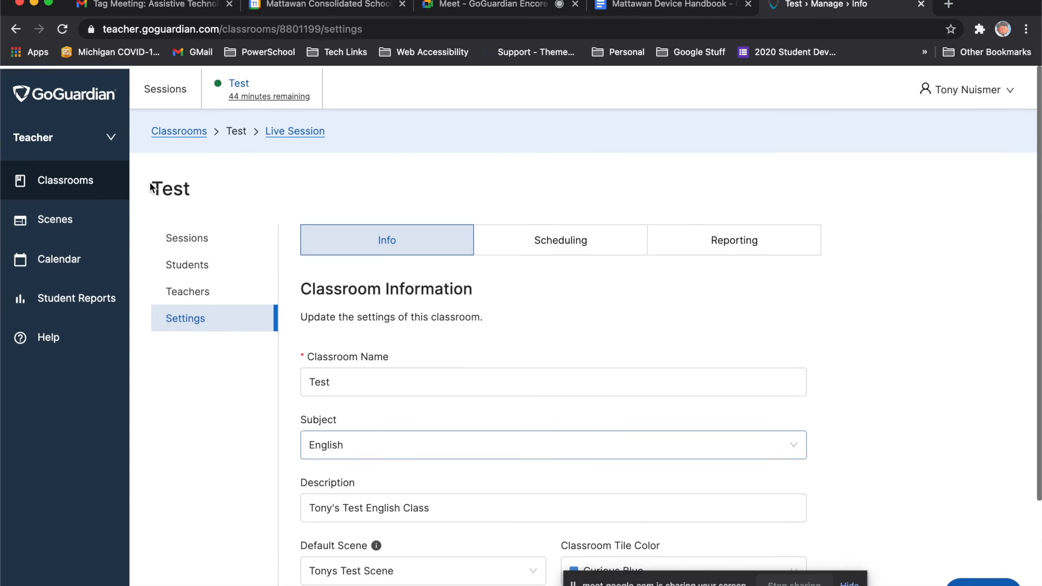
left_click(185, 130)
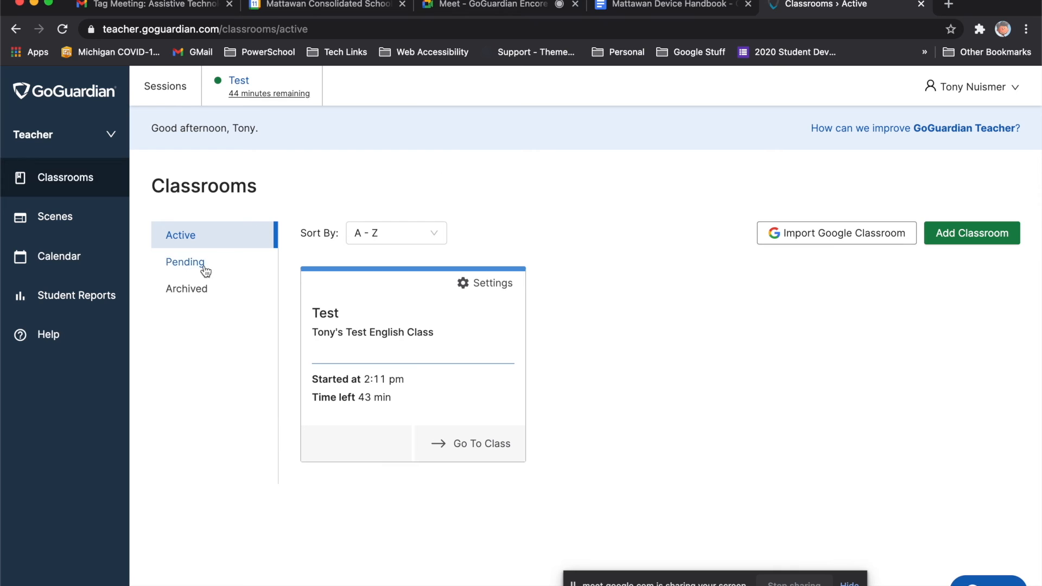
Step: Look over the test scene's filter and tab settings and open the student reports page
left_click(79, 225)
left_click(295, 337)
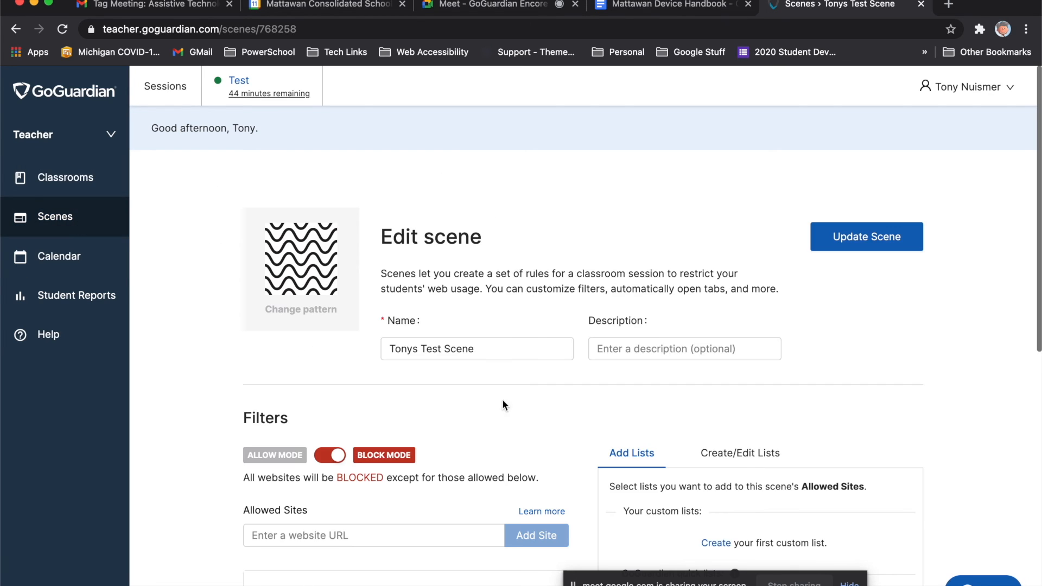
scroll(503, 404, "down", 5)
scroll(502, 405, "down", 5)
scroll(502, 404, "up", 10)
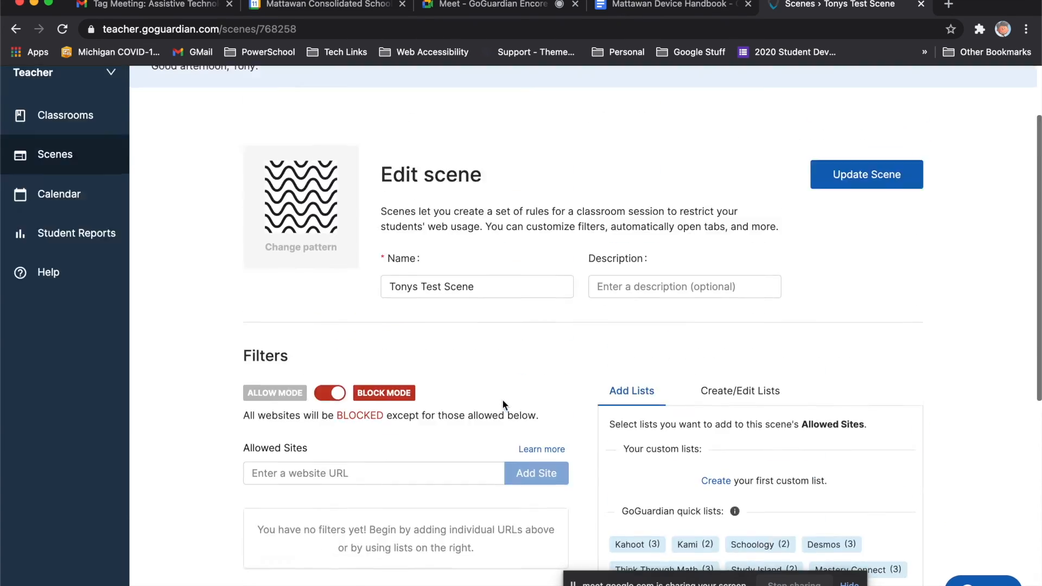
scroll(502, 405, "up", 2)
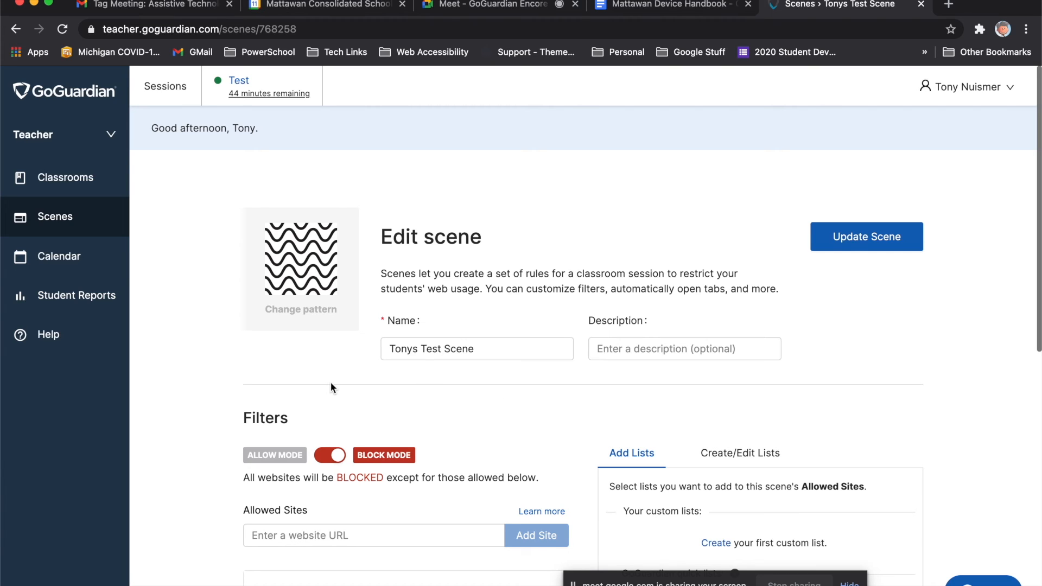
left_click(88, 296)
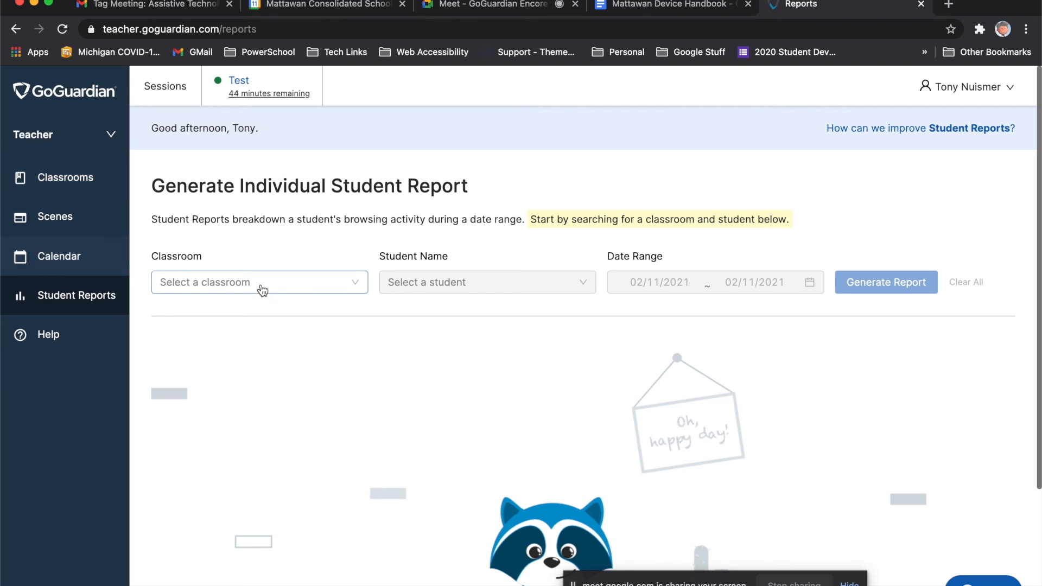
Step: Choose None as the default scene in the Test classroom's settings without saving
left_click(57, 178)
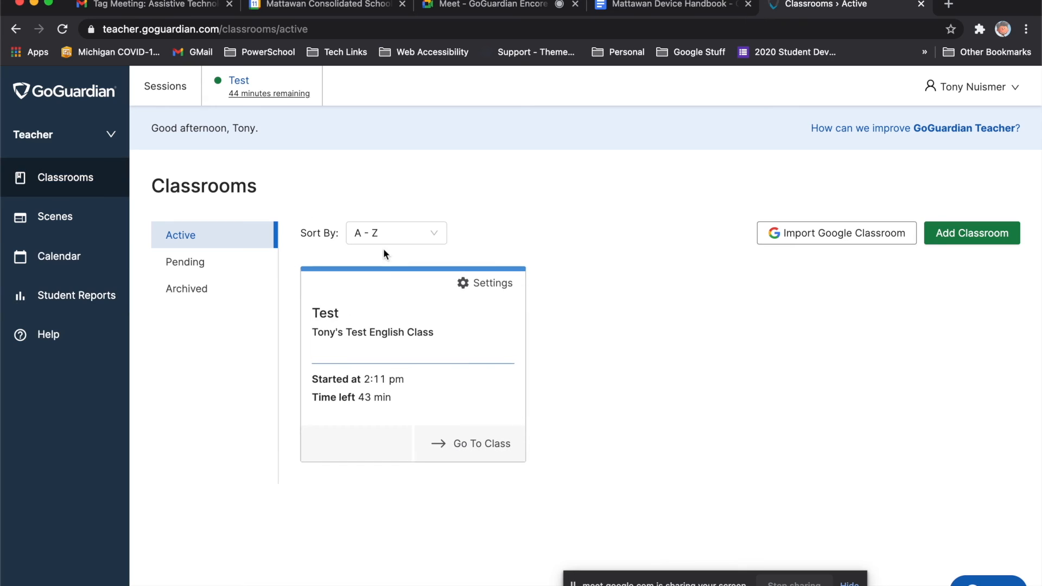
left_click(491, 292)
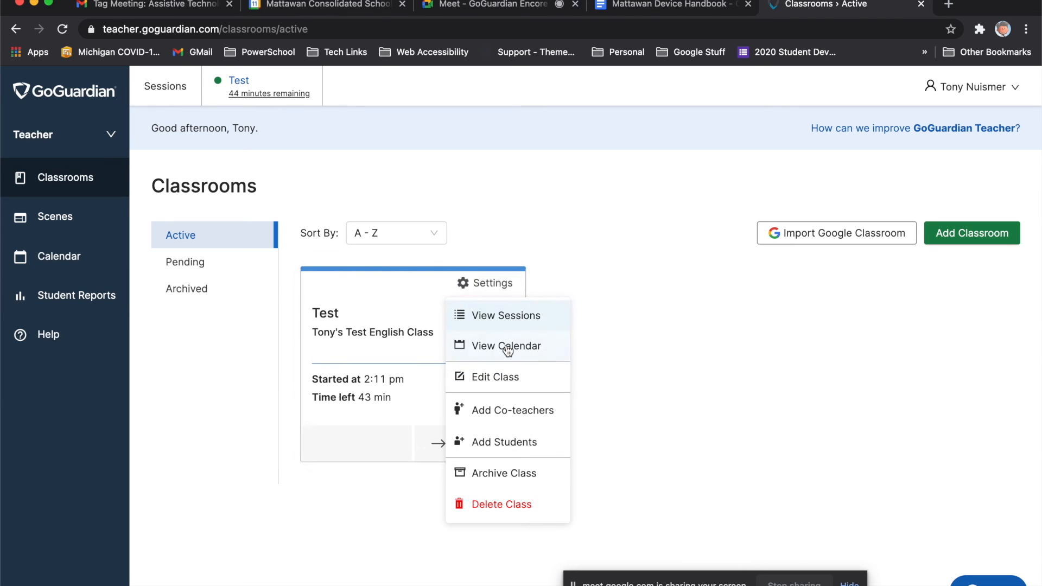
left_click(510, 383)
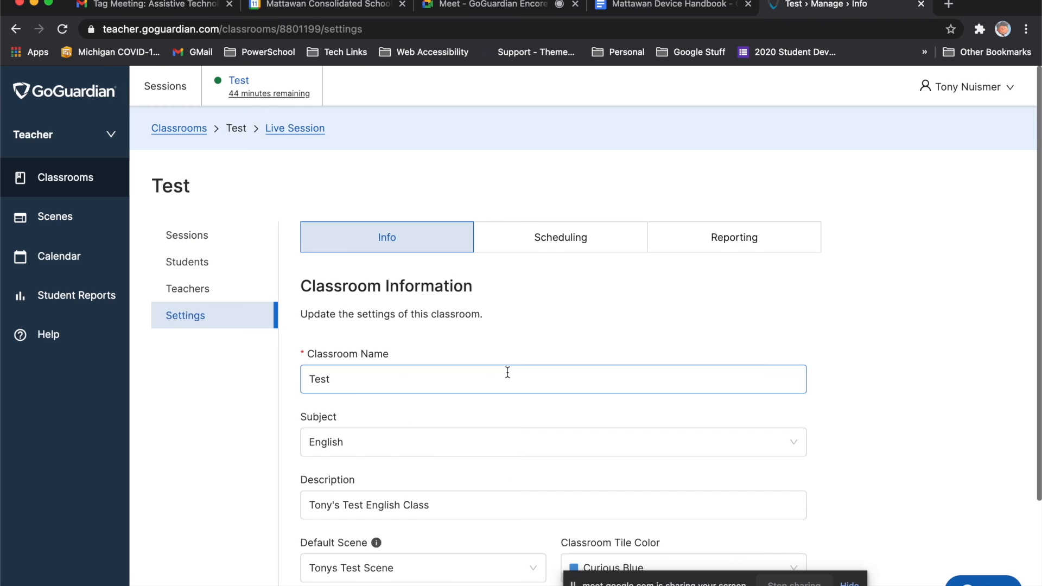
scroll(507, 336, "down", 1)
scroll(508, 334, "down", 3)
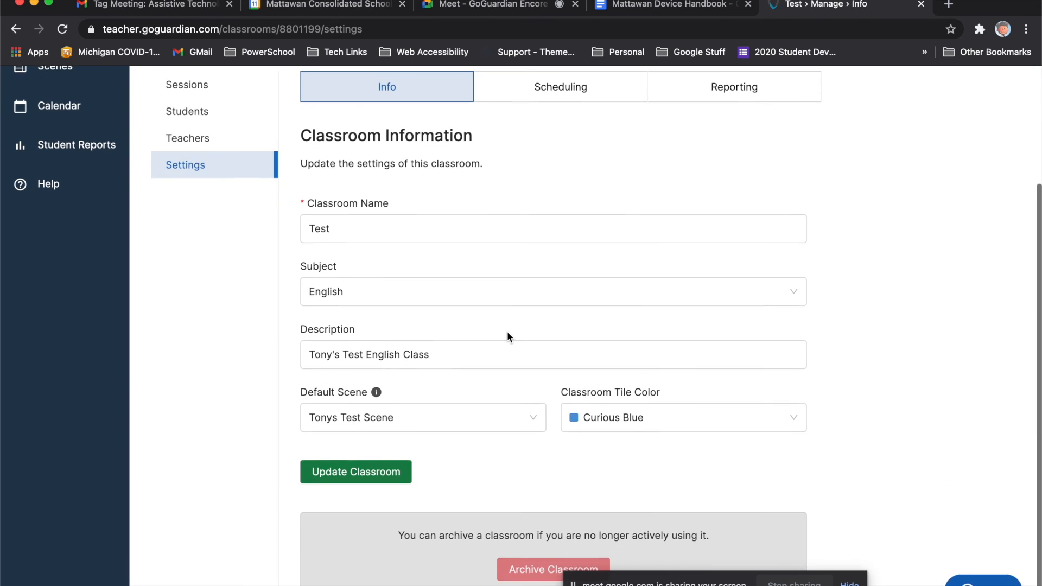
left_click(496, 418)
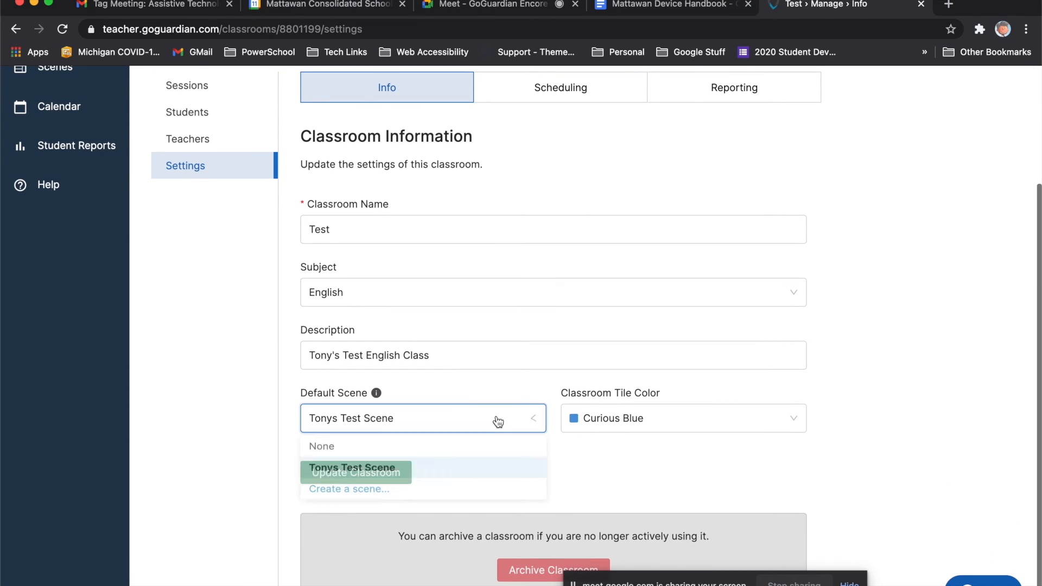
left_click(358, 448)
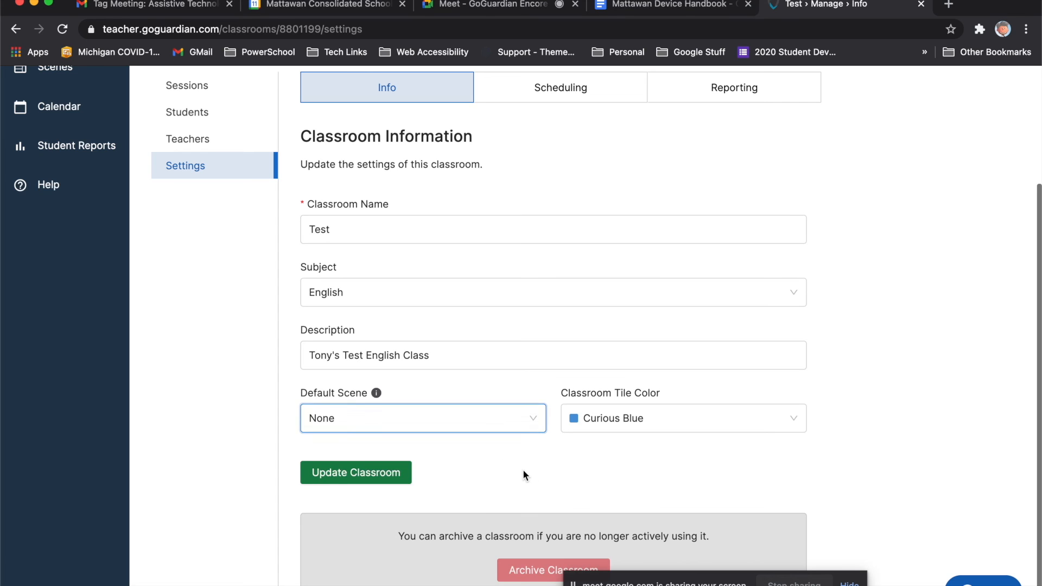
scroll(535, 475, "up", 3)
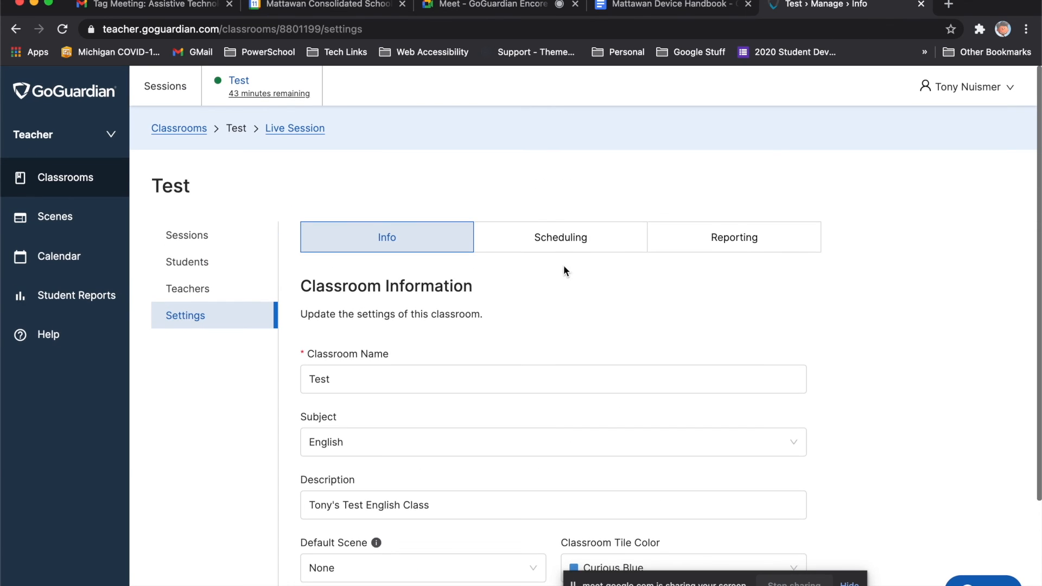
Step: Check the Test classroom's scheduling and reporting settings and go back to its classroom information
left_click(580, 240)
scroll(544, 320, "down", 3)
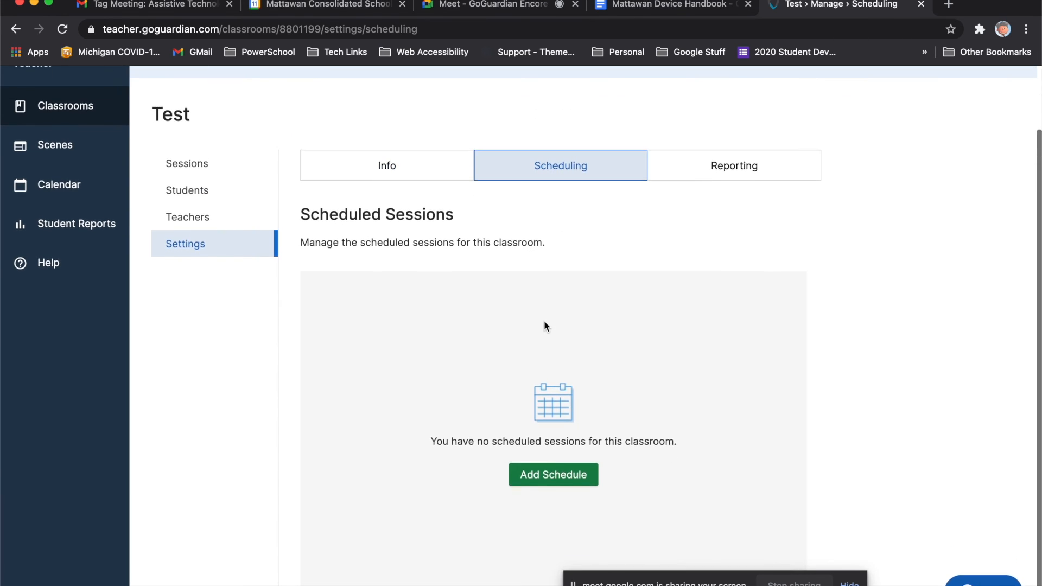
left_click(747, 170)
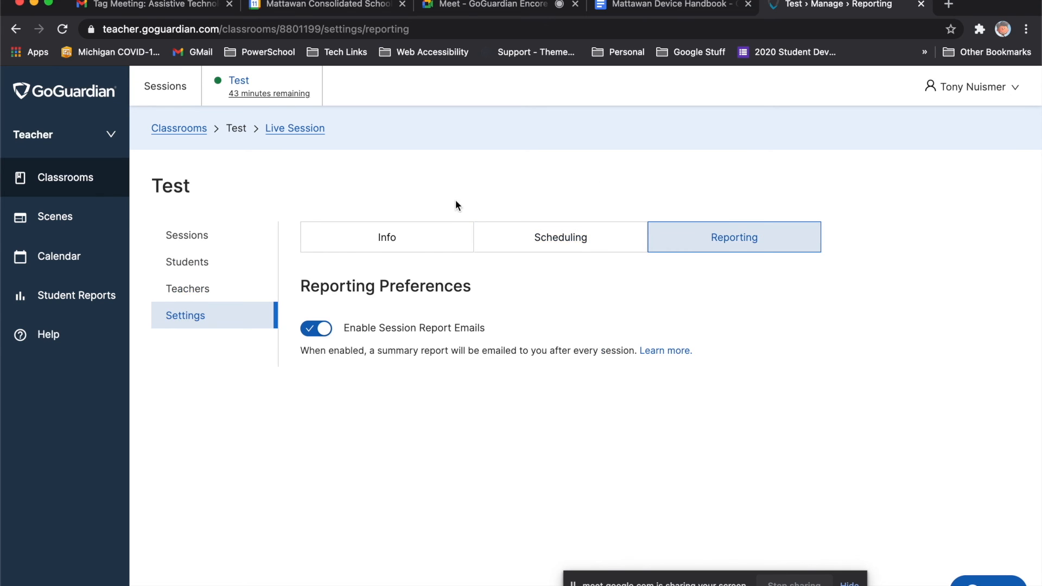
left_click(400, 245)
scroll(305, 262, "down", 3)
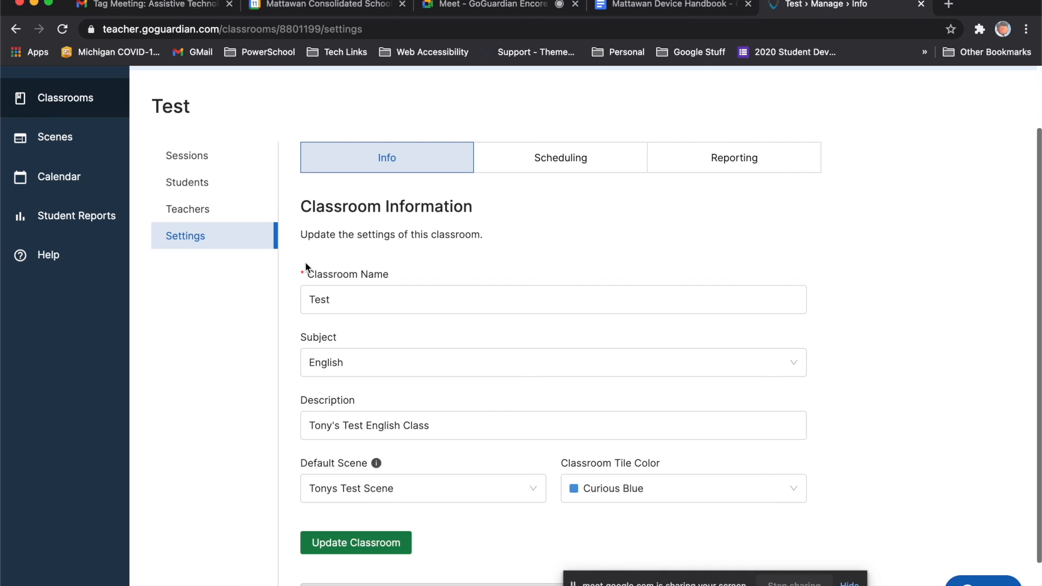
Step: Return to the live session from the Test classroom's session list and turn on Off-Task Alerts
left_click(204, 155)
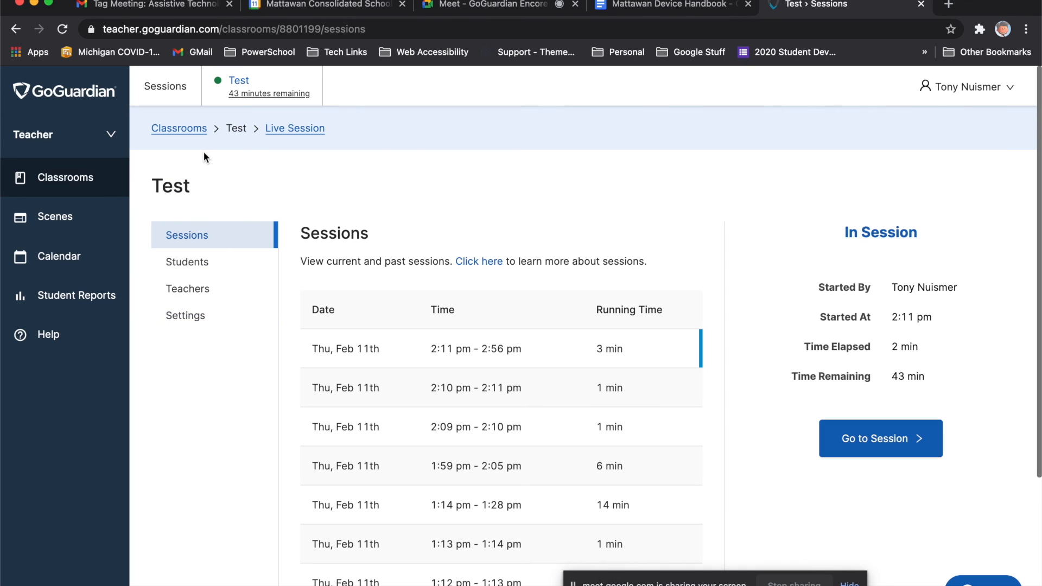
left_click(868, 434)
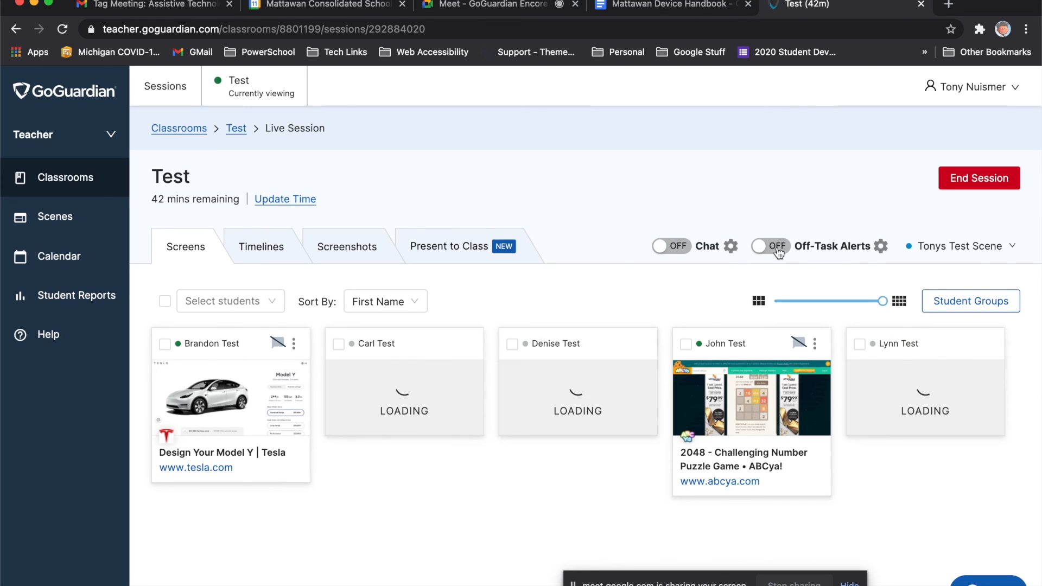
left_click(776, 250)
Step: Set the class subject for Off-Task Alerts to Math and close the alert settings
left_click(881, 247)
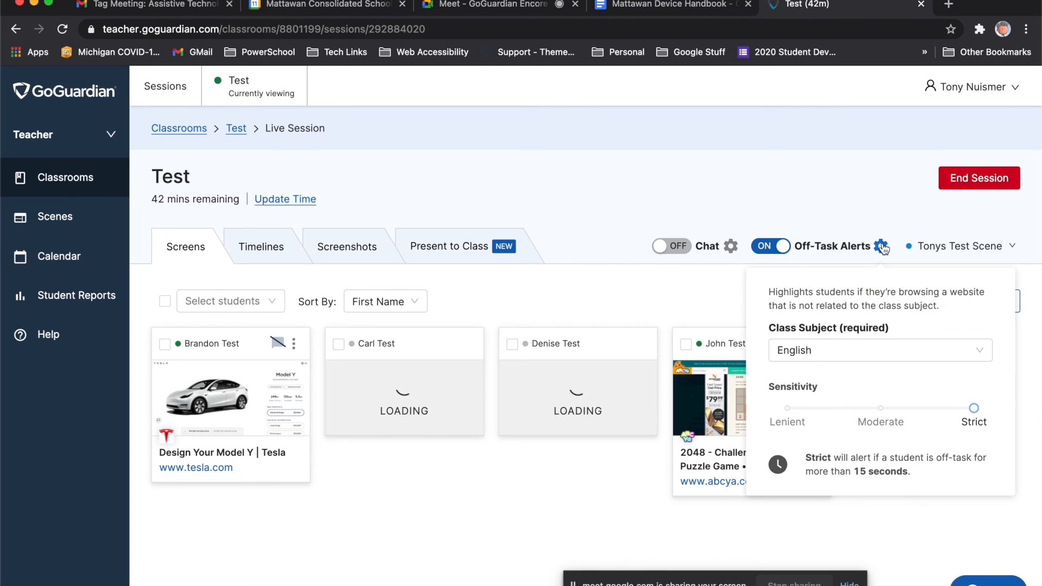
left_click(862, 355)
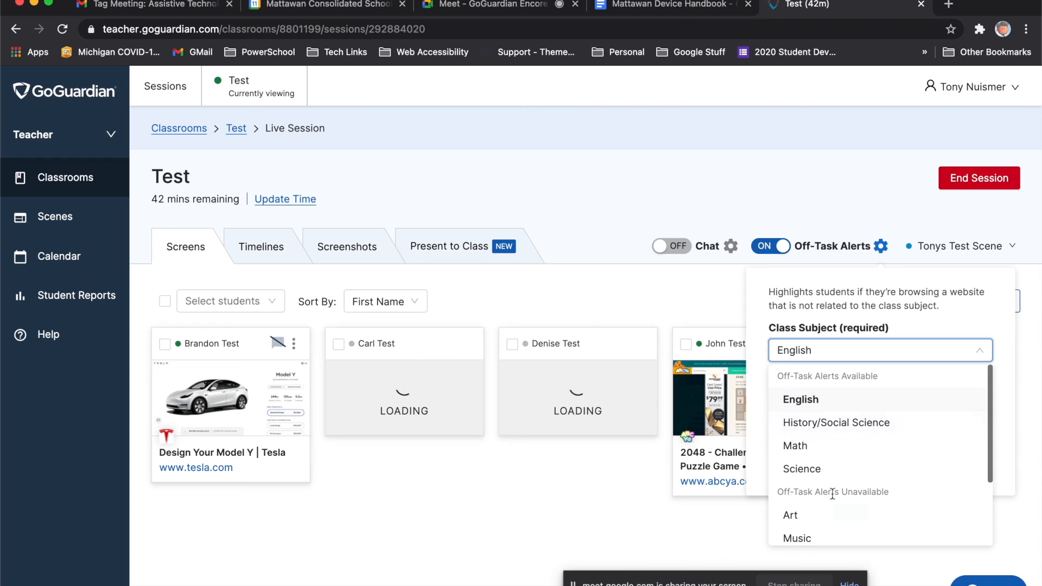
scroll(812, 523, "down", 1)
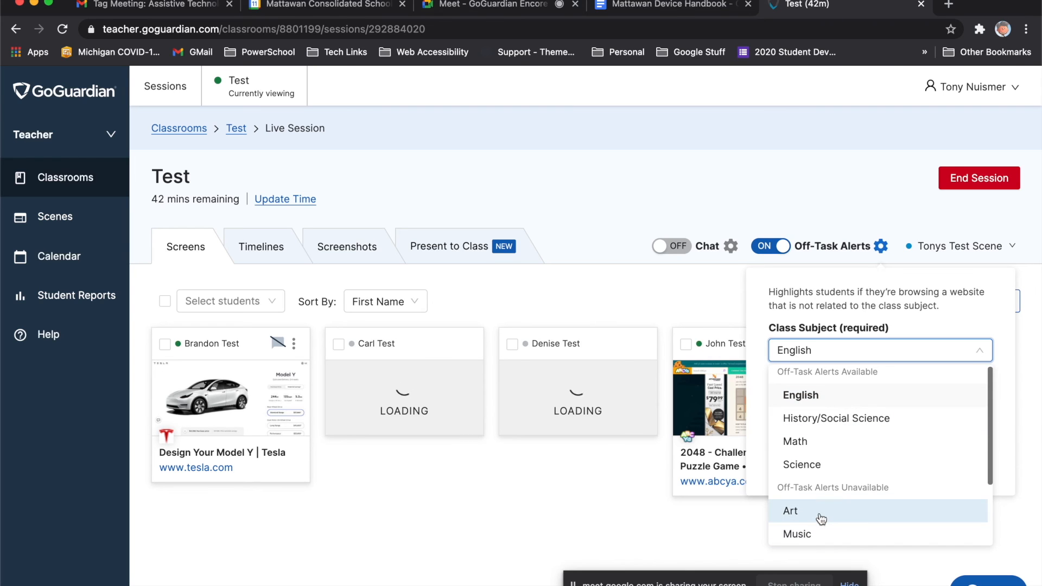
scroll(821, 518, "down", 3)
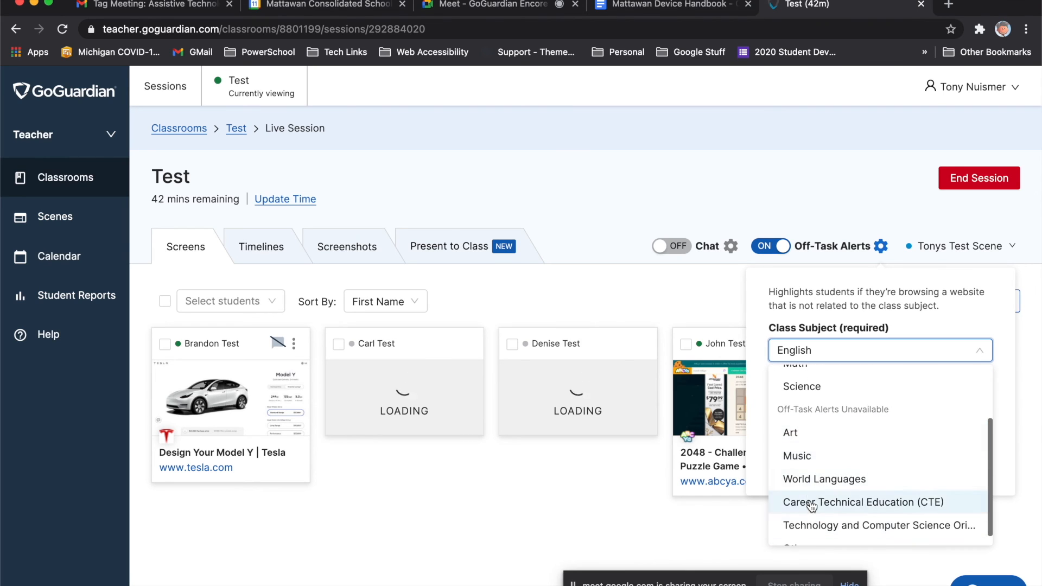
scroll(815, 493, "up", 1)
scroll(814, 491, "up", 2)
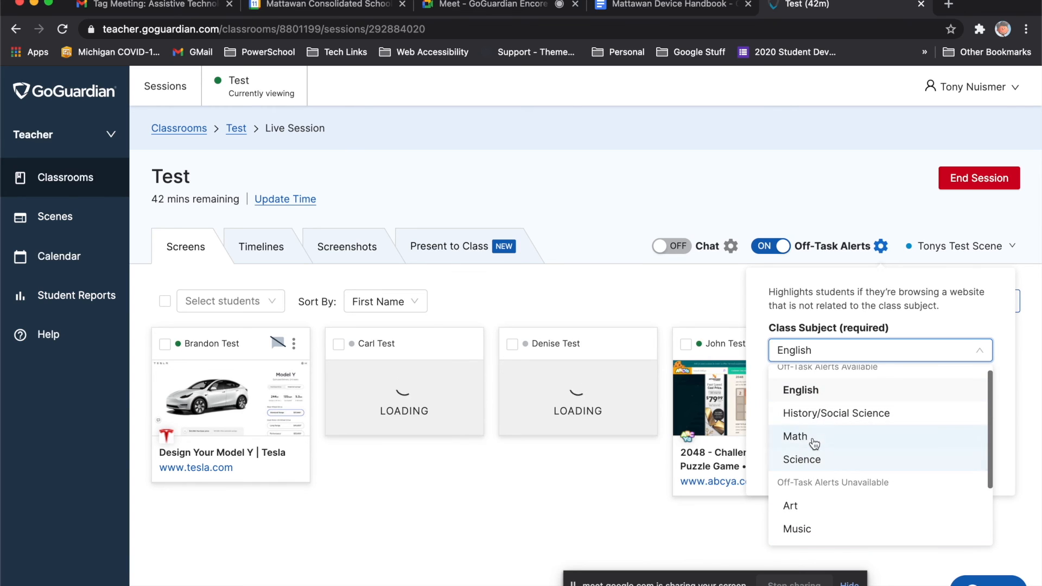
left_click(812, 437)
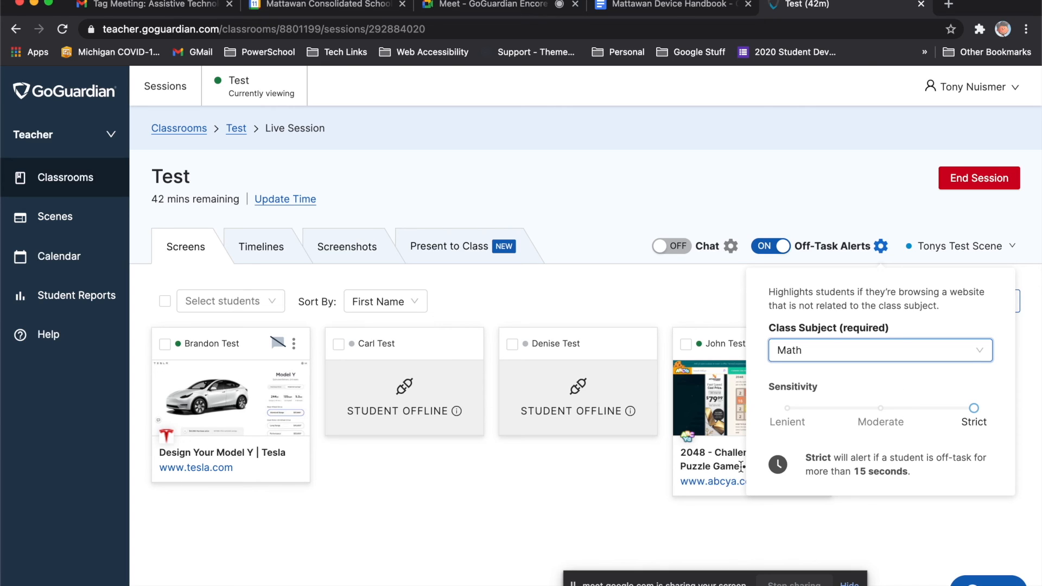
left_click(586, 489)
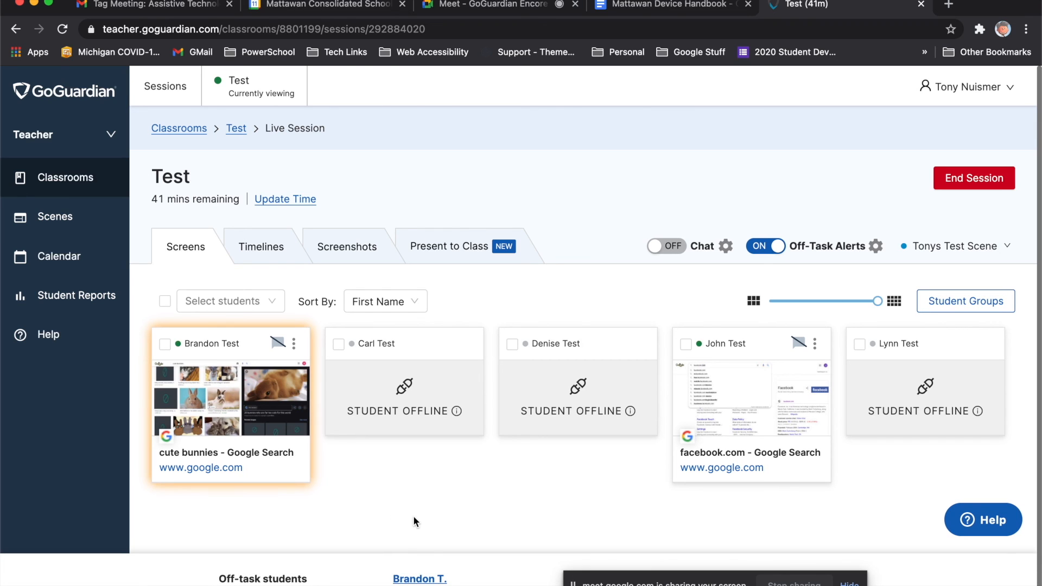
Step: Move the screen-sharing bar off the off-task students list and select the flagged student there
left_click_drag(572, 583, 513, 506)
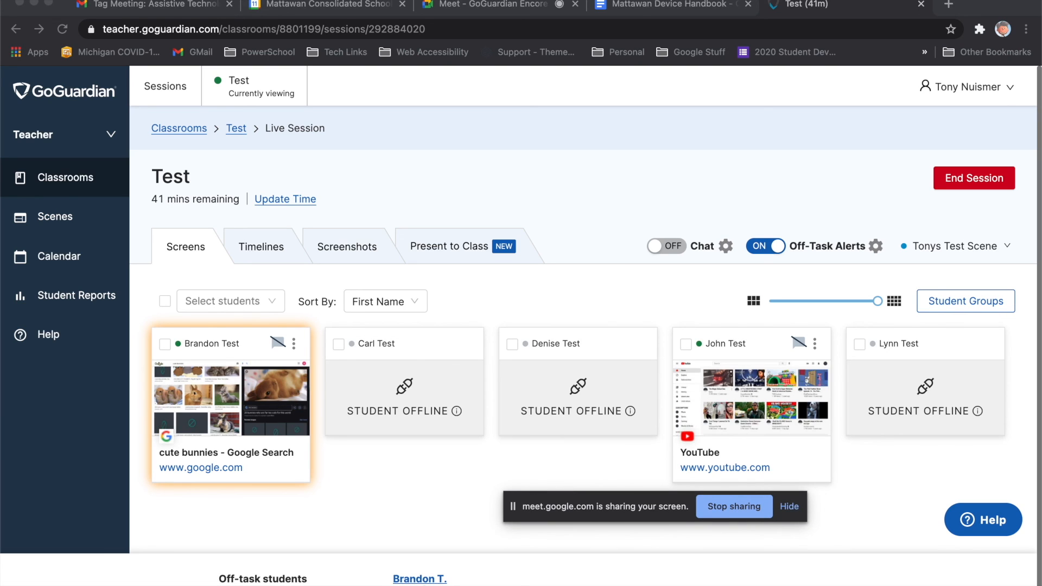
left_click(405, 580)
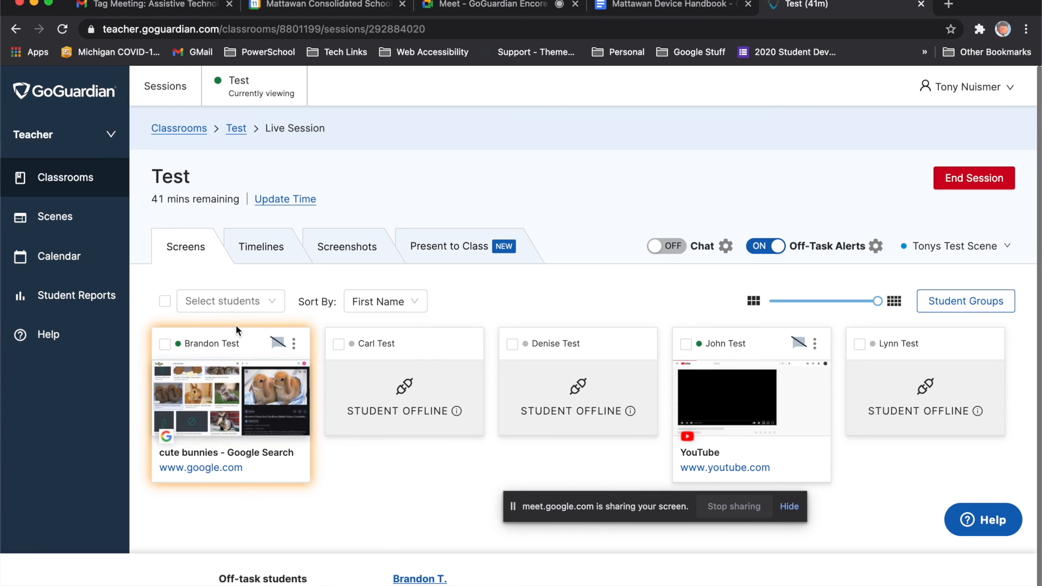
Step: View the flagged student's screen and active tab, moving the screen-sharing bar off the device controls, and close the student view
left_click(241, 404)
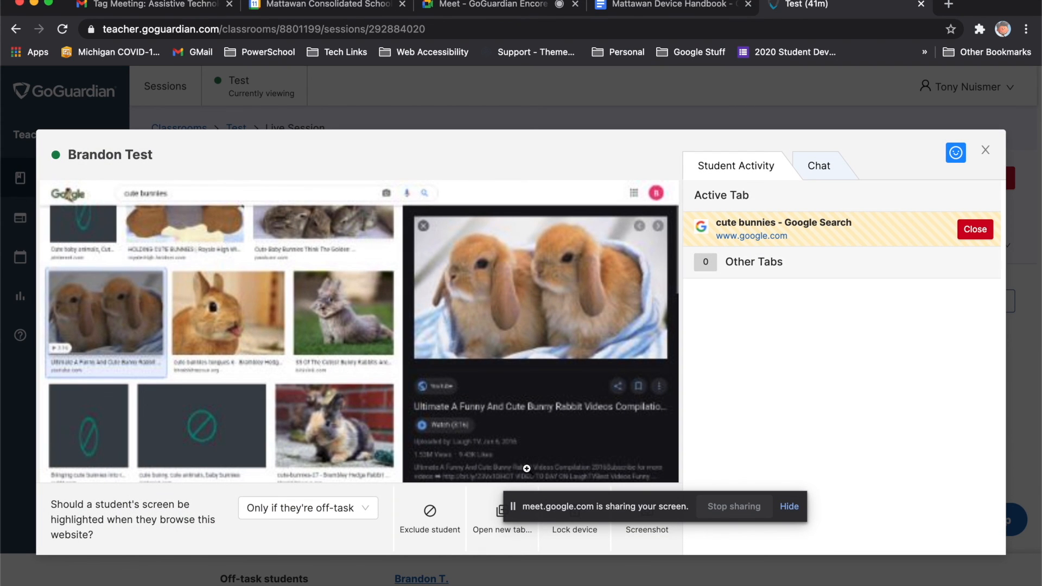
left_click_drag(560, 505, 675, 418)
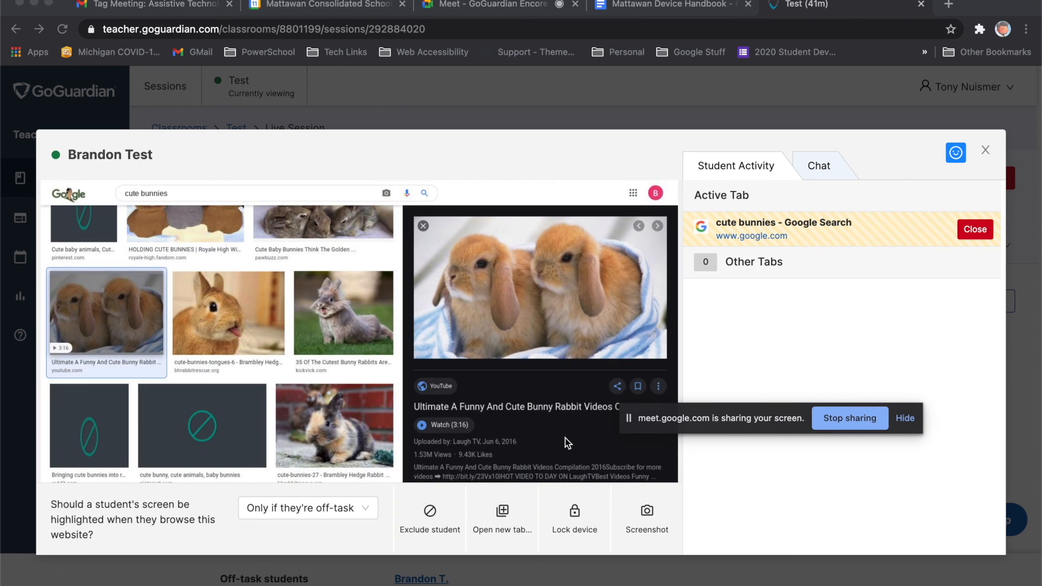
left_click(986, 152)
Step: Turn off Off-Task Alerts and end the Test classroom's live session
left_click(762, 247)
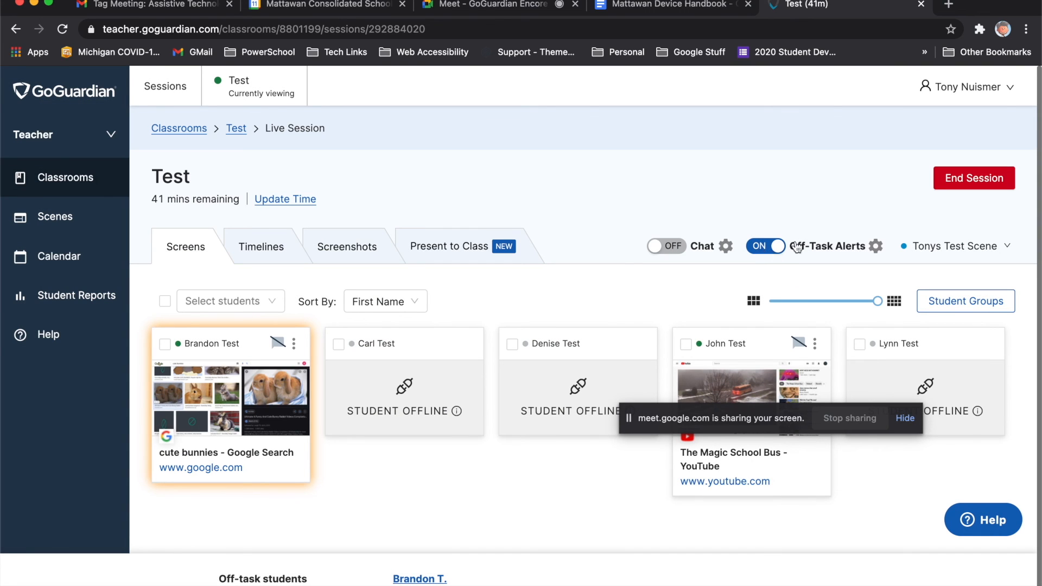
left_click(765, 247)
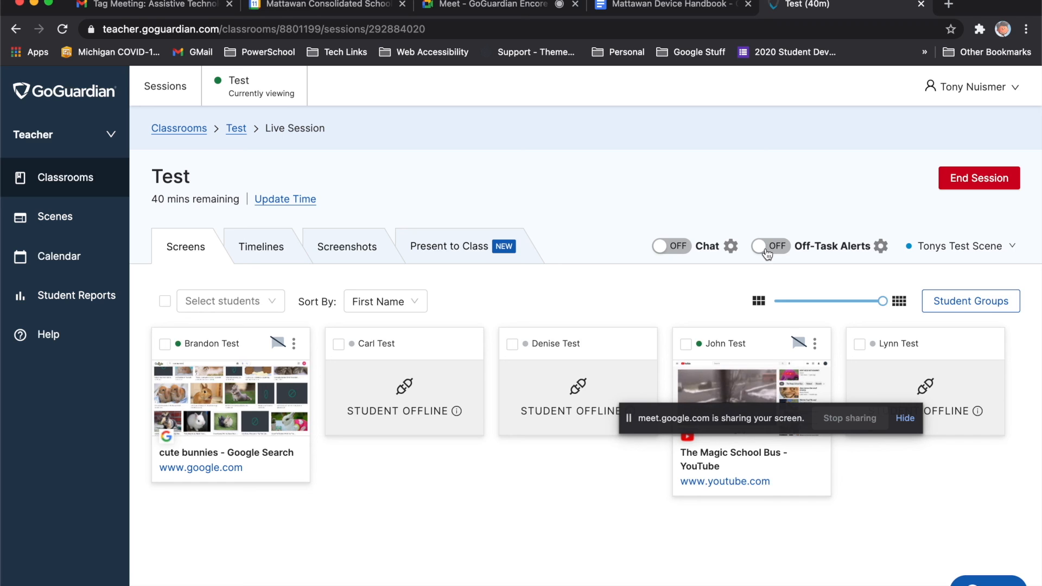
left_click(954, 180)
left_click(674, 343)
mouse_move(626, 564)
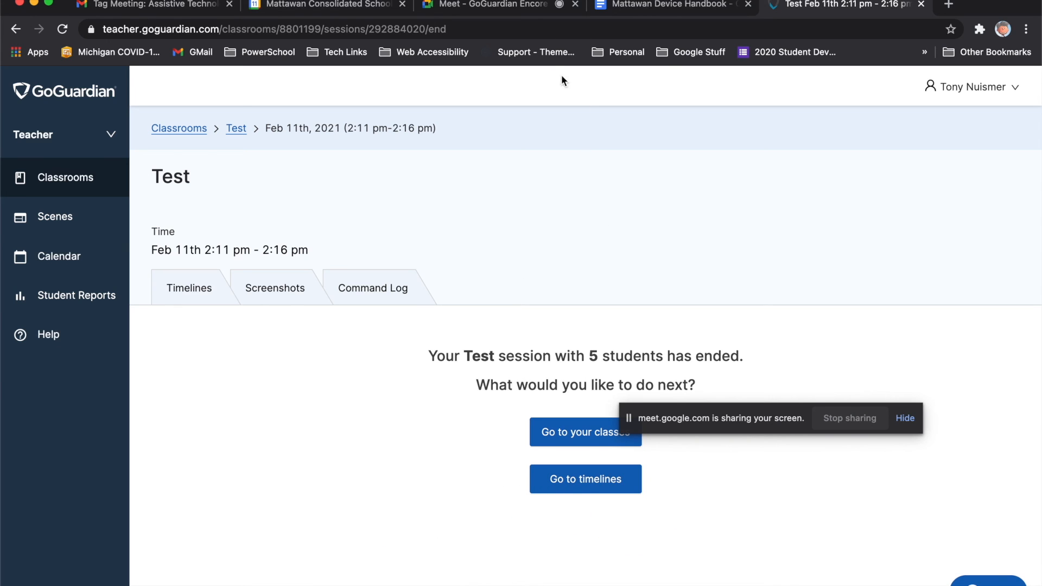
Step: Switch to the GoGuardian Encore Meeting in Google Meet, stop presenting, and check the meeting chat
left_click(514, 11)
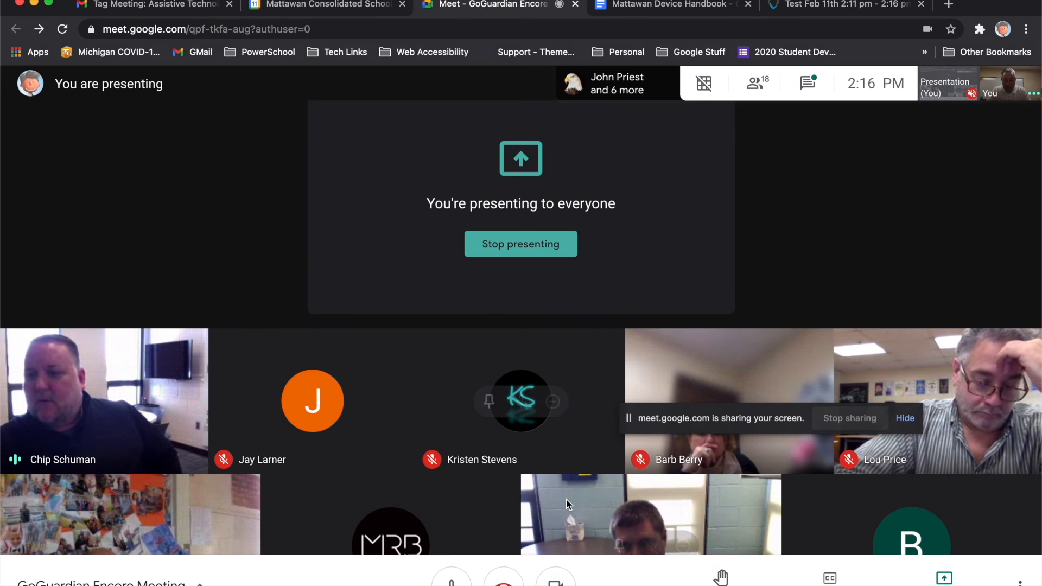
left_click(944, 577)
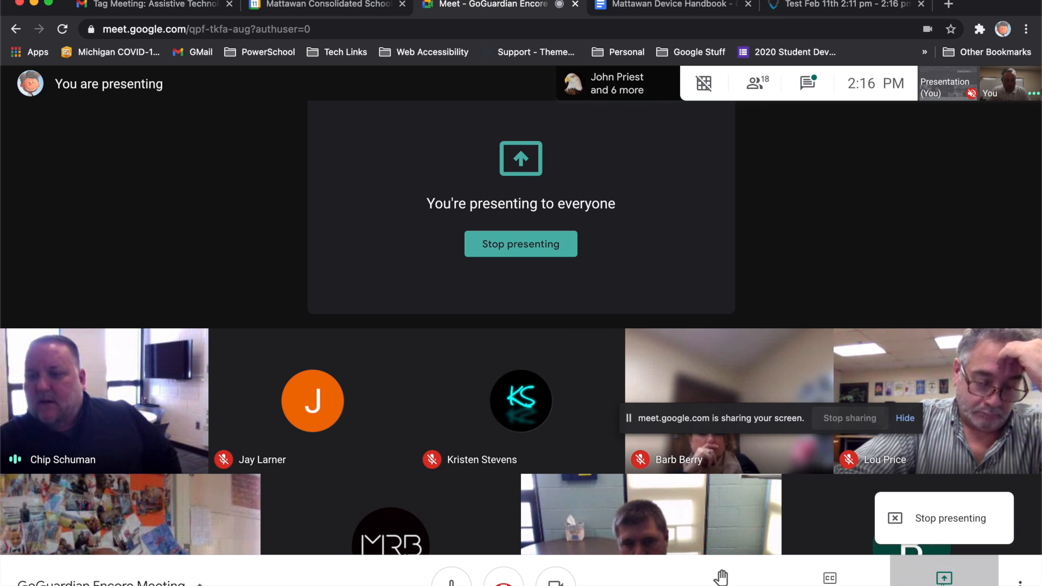
left_click(945, 515)
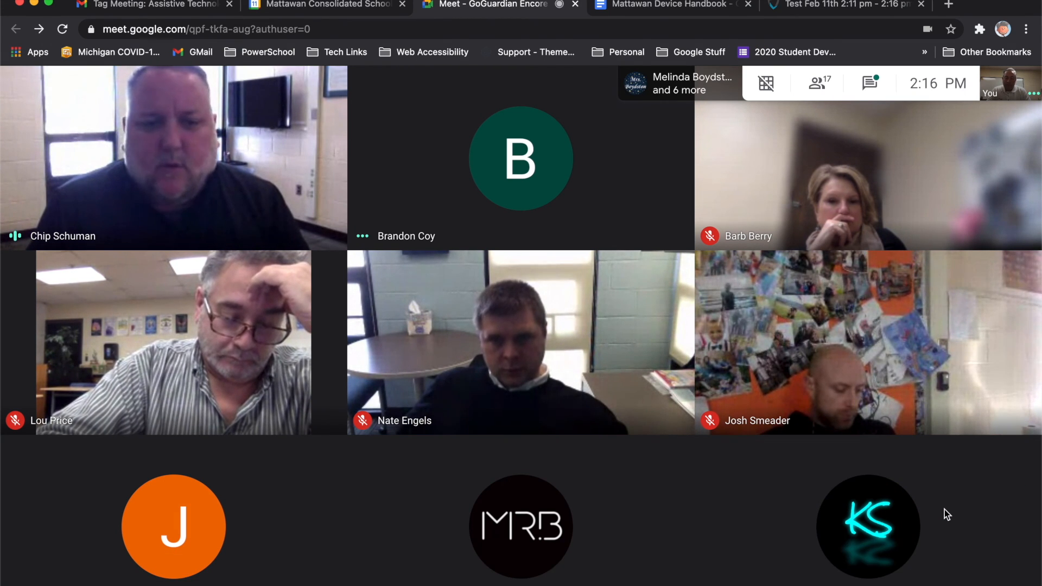
left_click(870, 84)
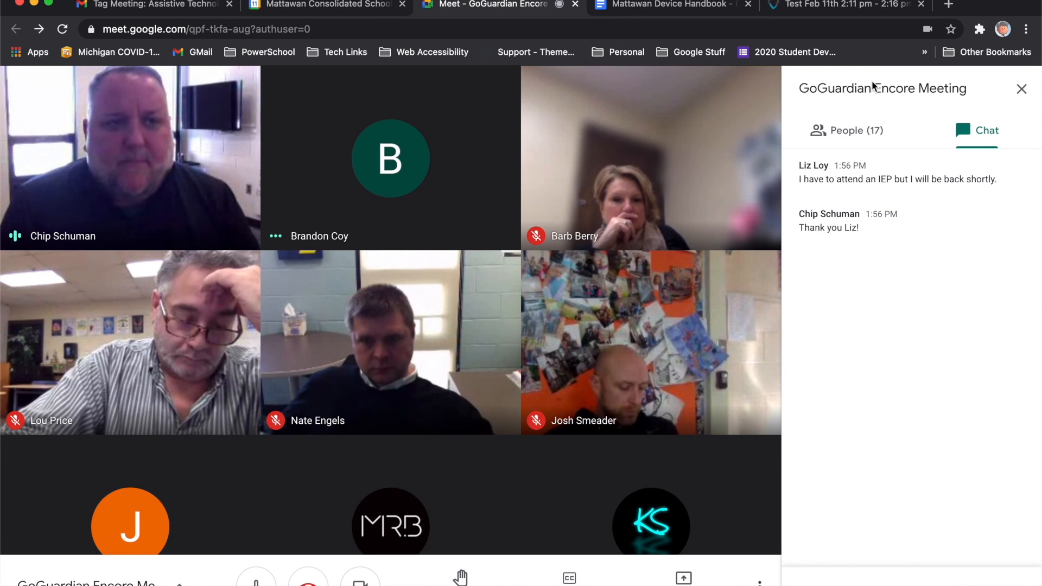
left_click(1022, 88)
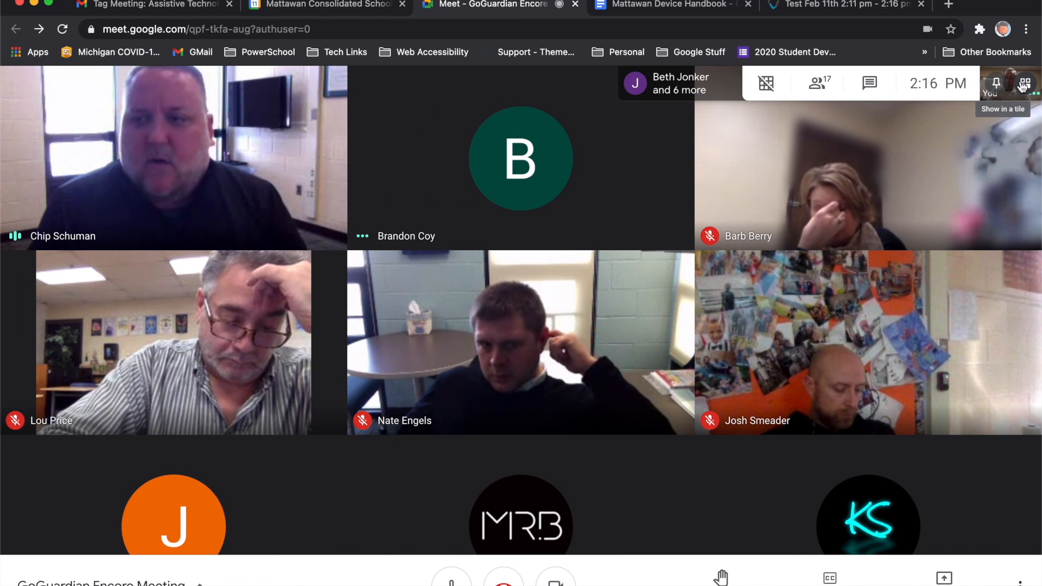